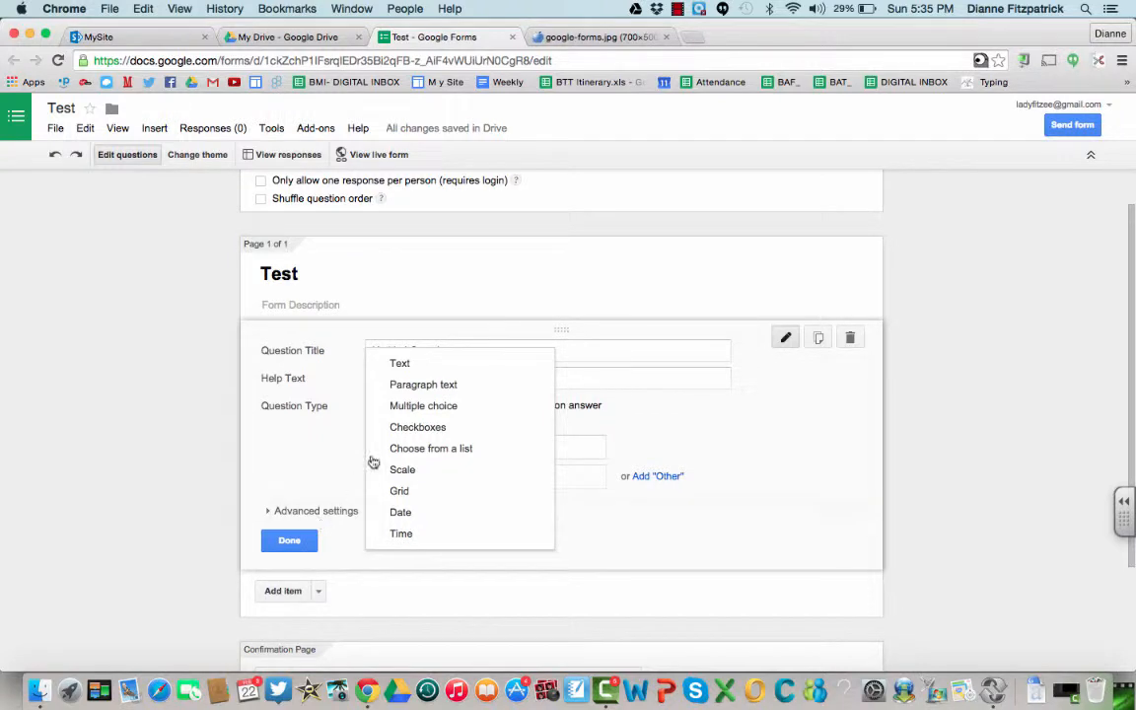
Step: Make the first question a required Text question titled "What is your name?"
click(400, 363)
click(416, 352)
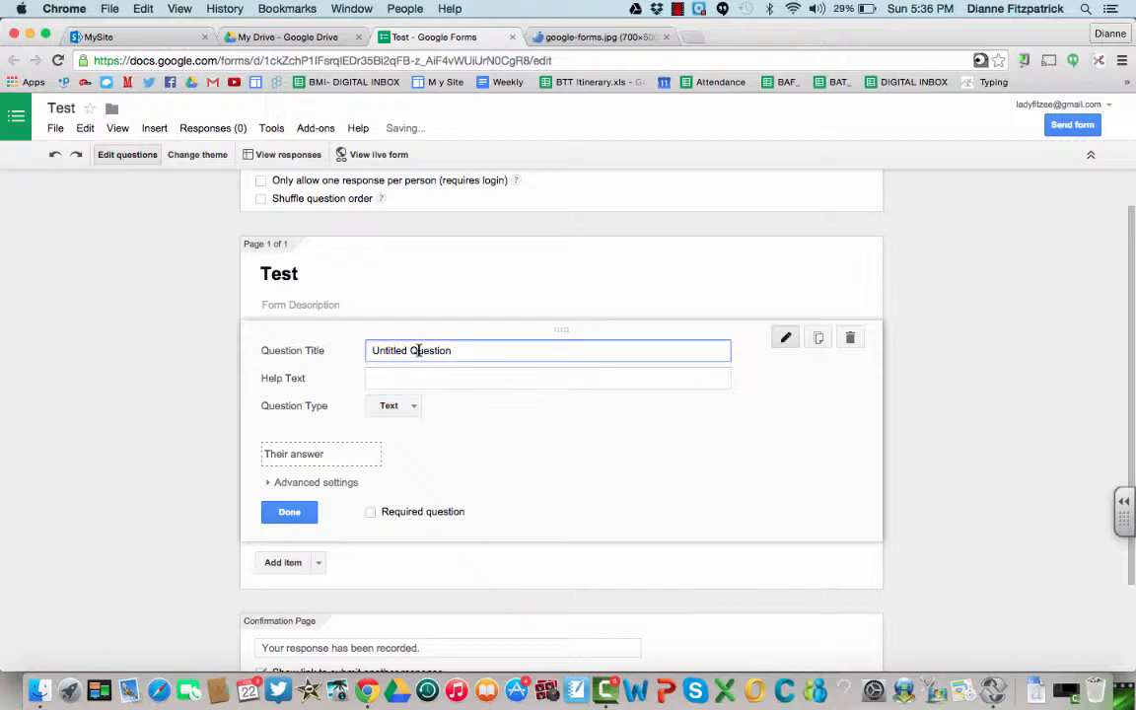
text(What is your )
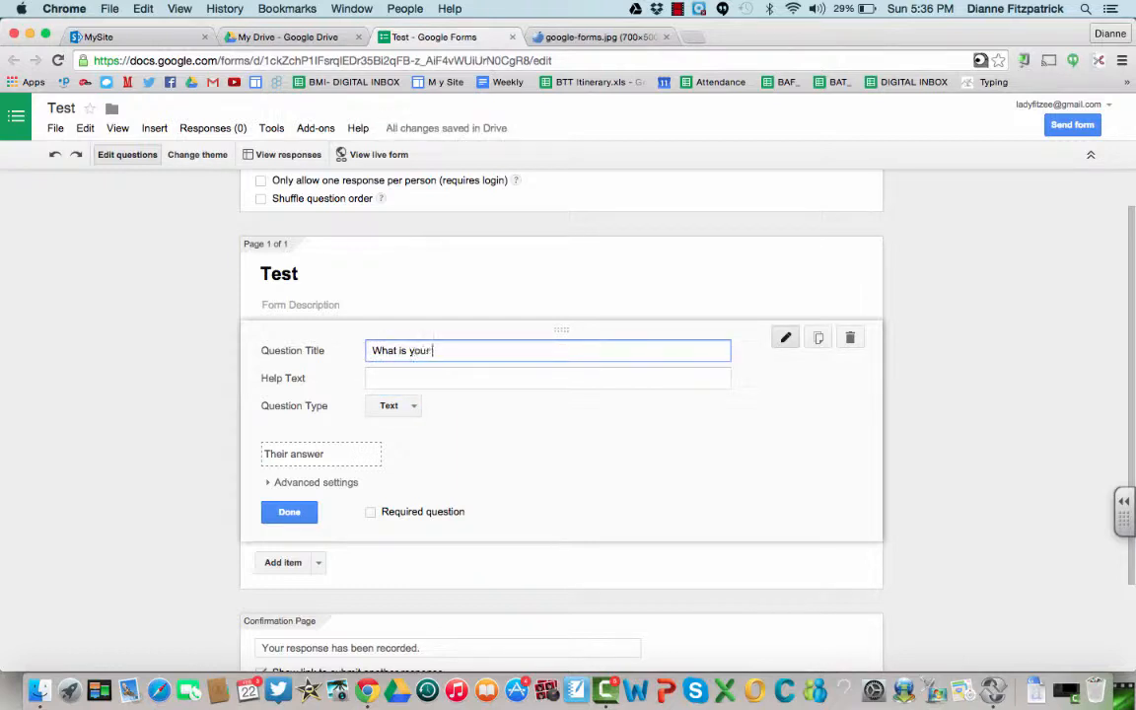
text(name?)
click(370, 513)
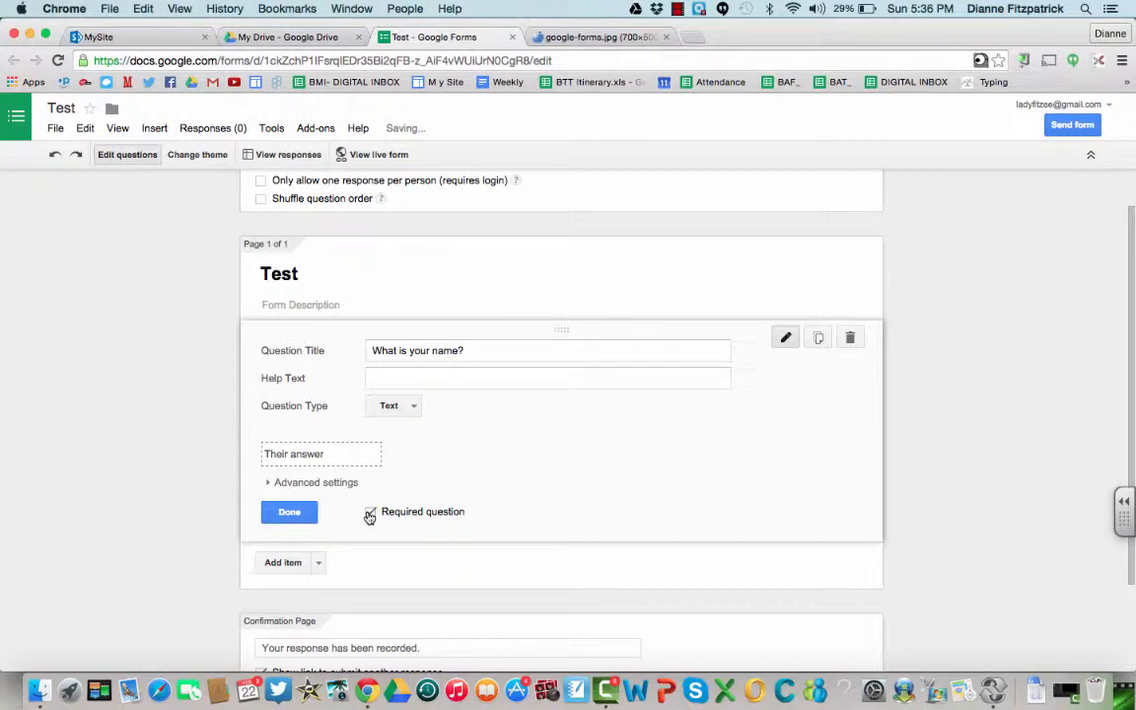
Step: Add a required Paragraph text question titled "Tell me about yourself?"
click(283, 563)
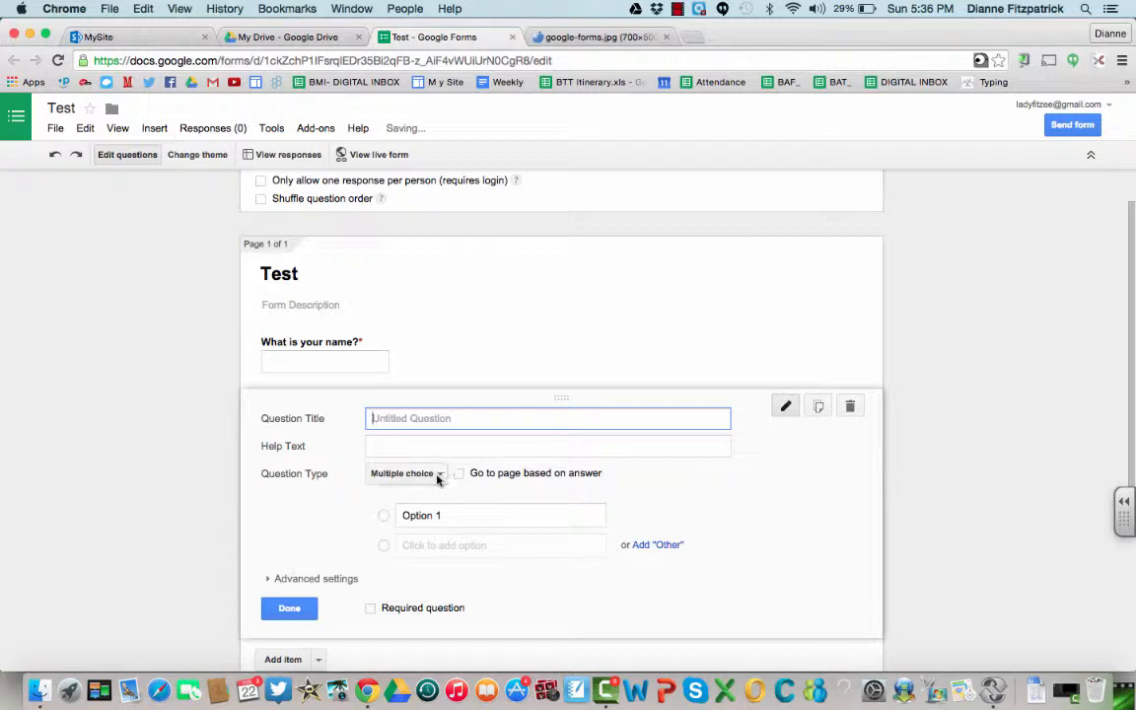
click(439, 474)
click(431, 452)
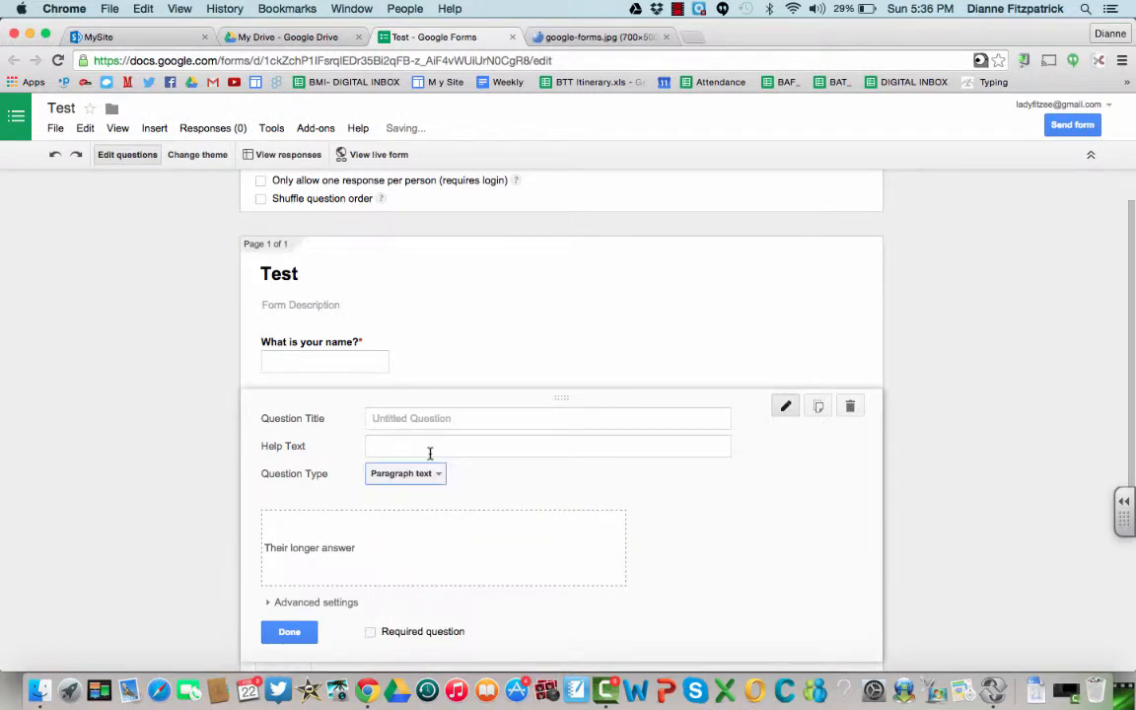
click(421, 419)
text(Tell me about yourself?)
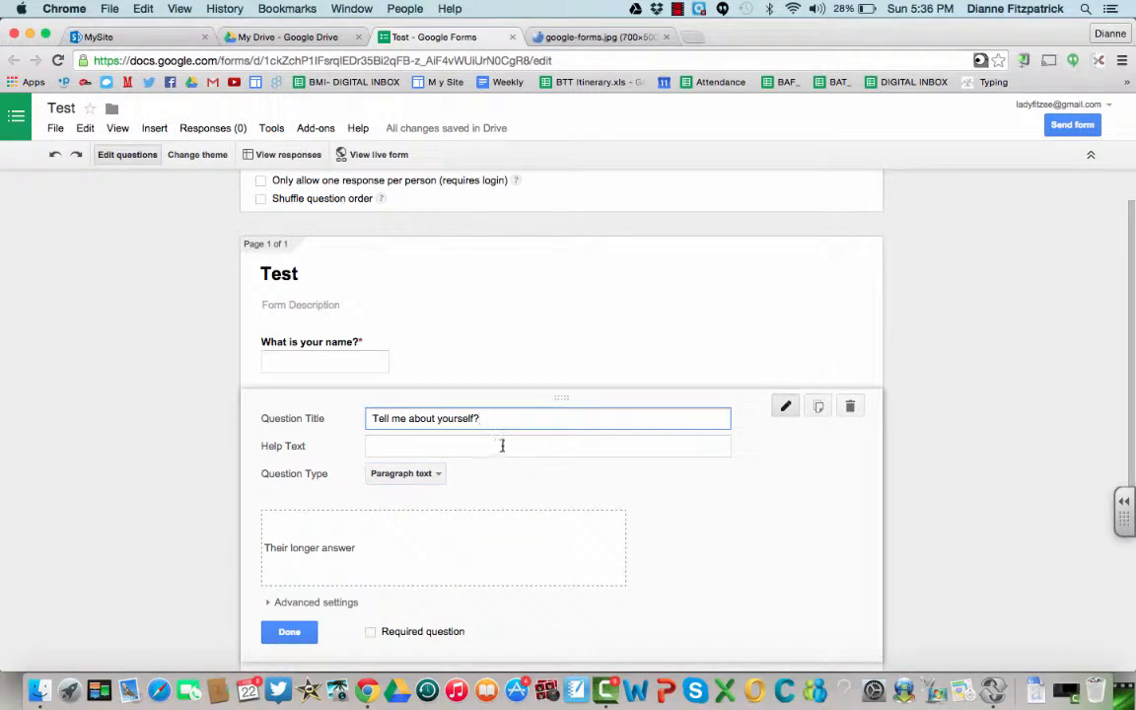
scroll(502, 449, down, 3)
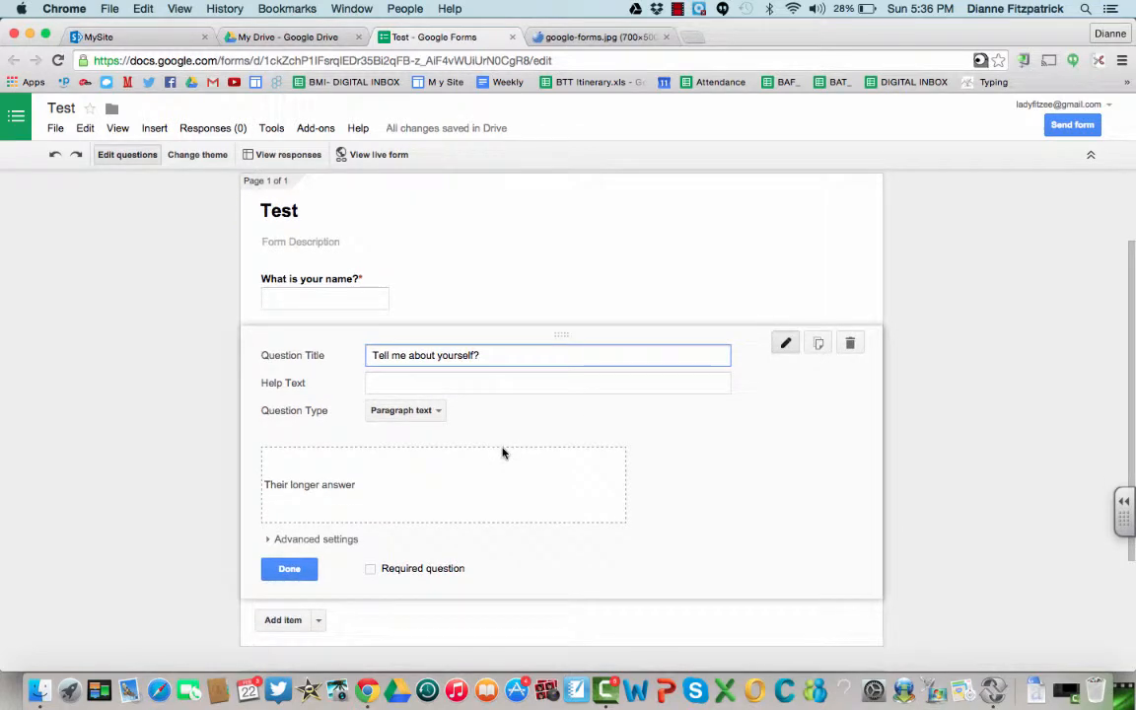
scroll(499, 460, down, 2)
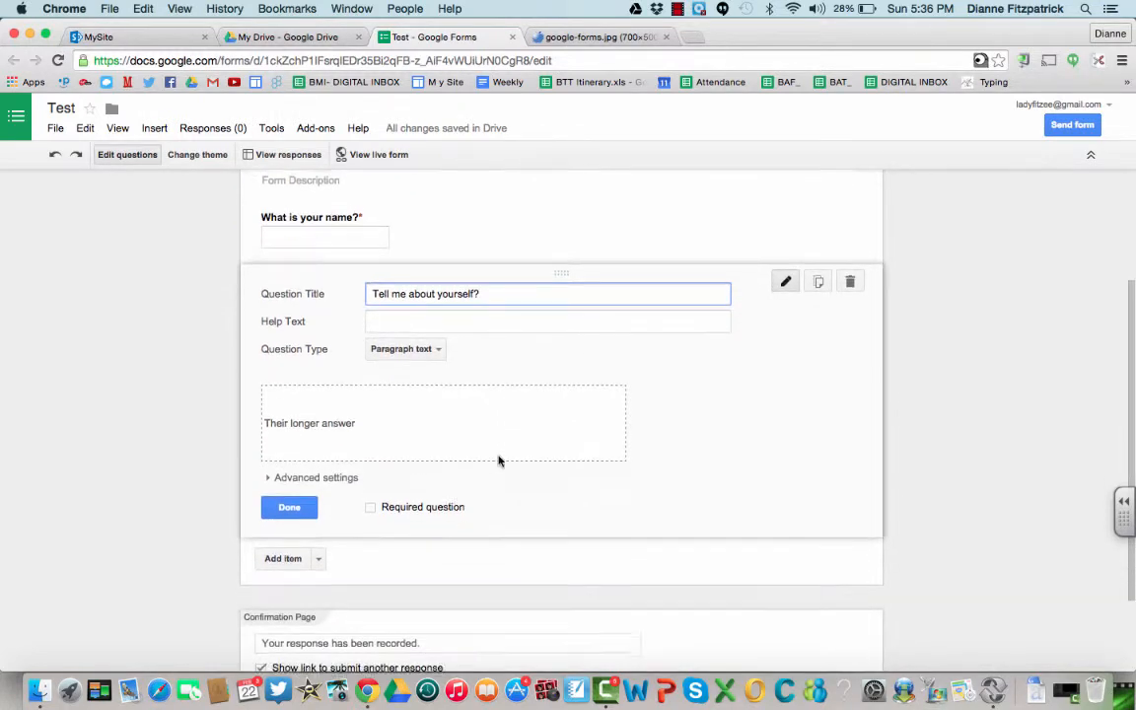
click(370, 504)
scroll(369, 507, down, 2)
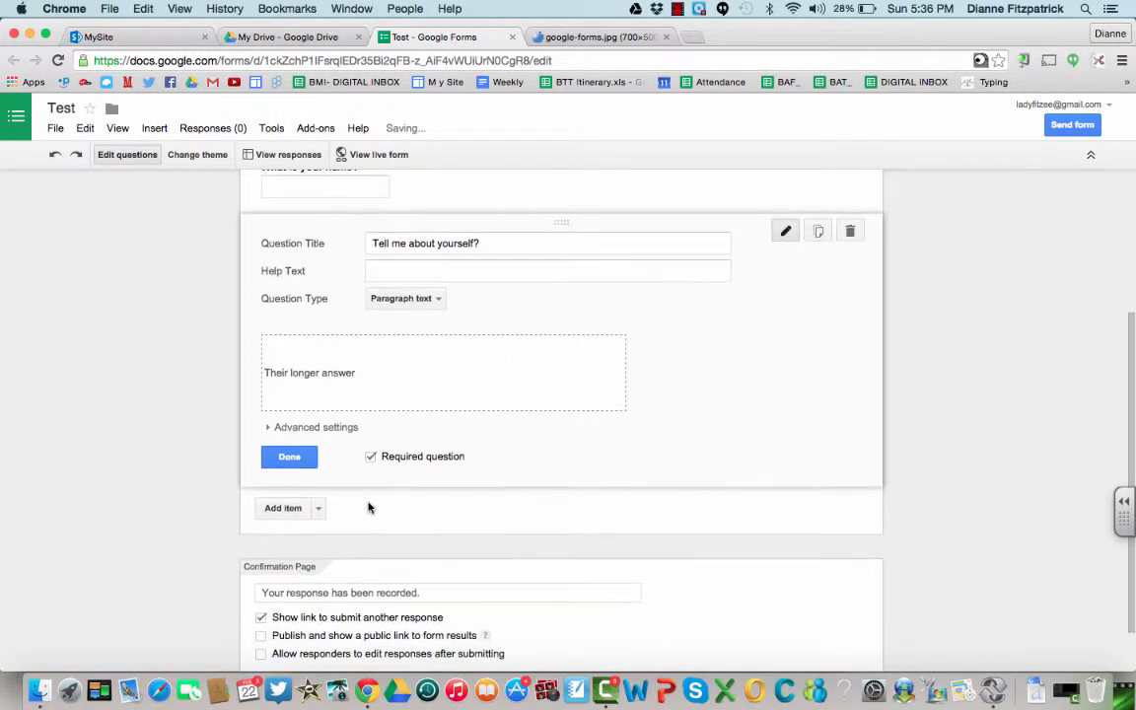
Step: Add a third question with the default type, and preview the live form before returning to the editor
click(283, 493)
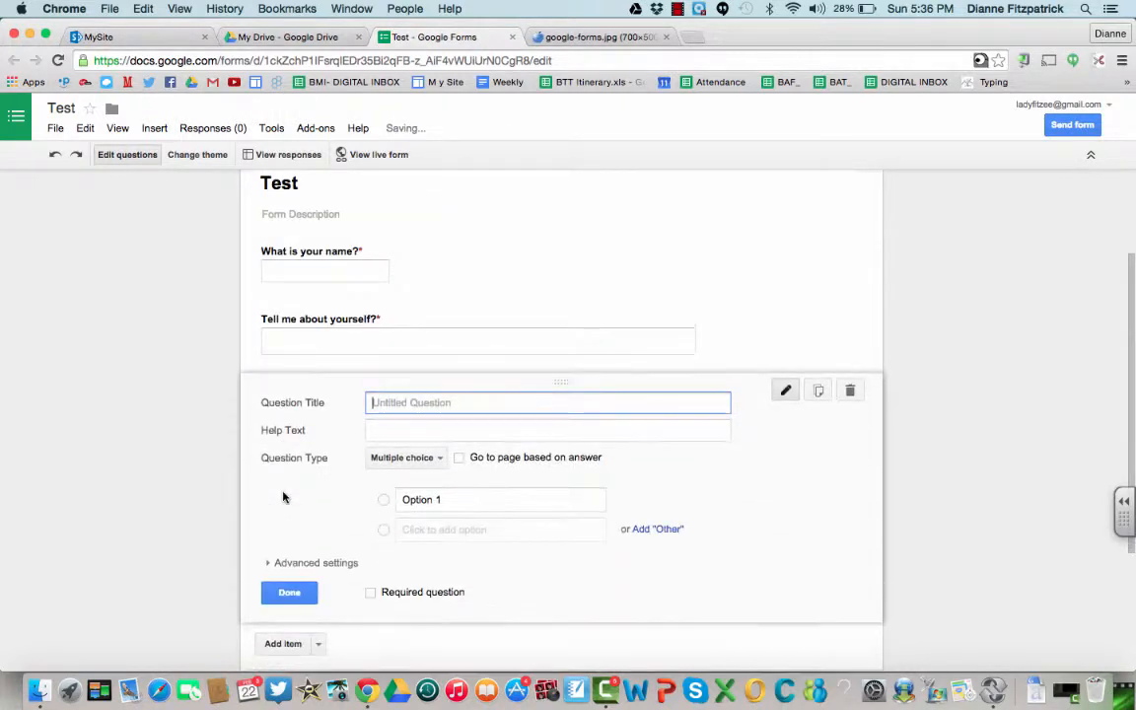
click(386, 158)
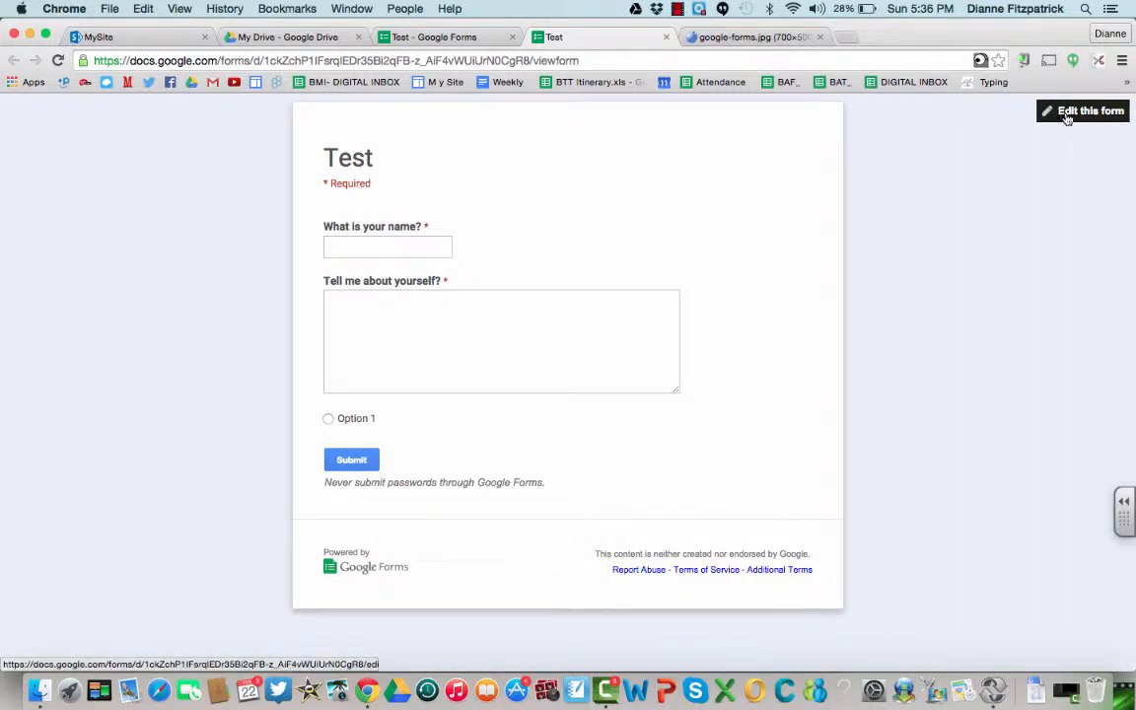
click(667, 37)
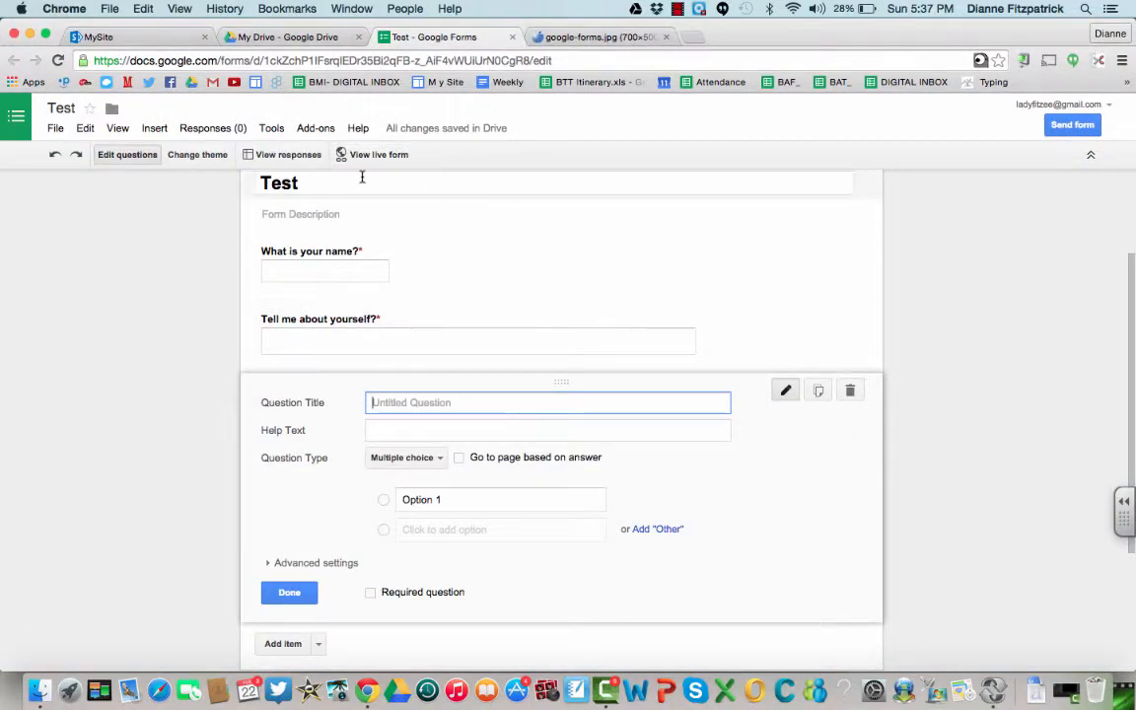
Step: Apply the Under the Stars theme to the form
click(196, 156)
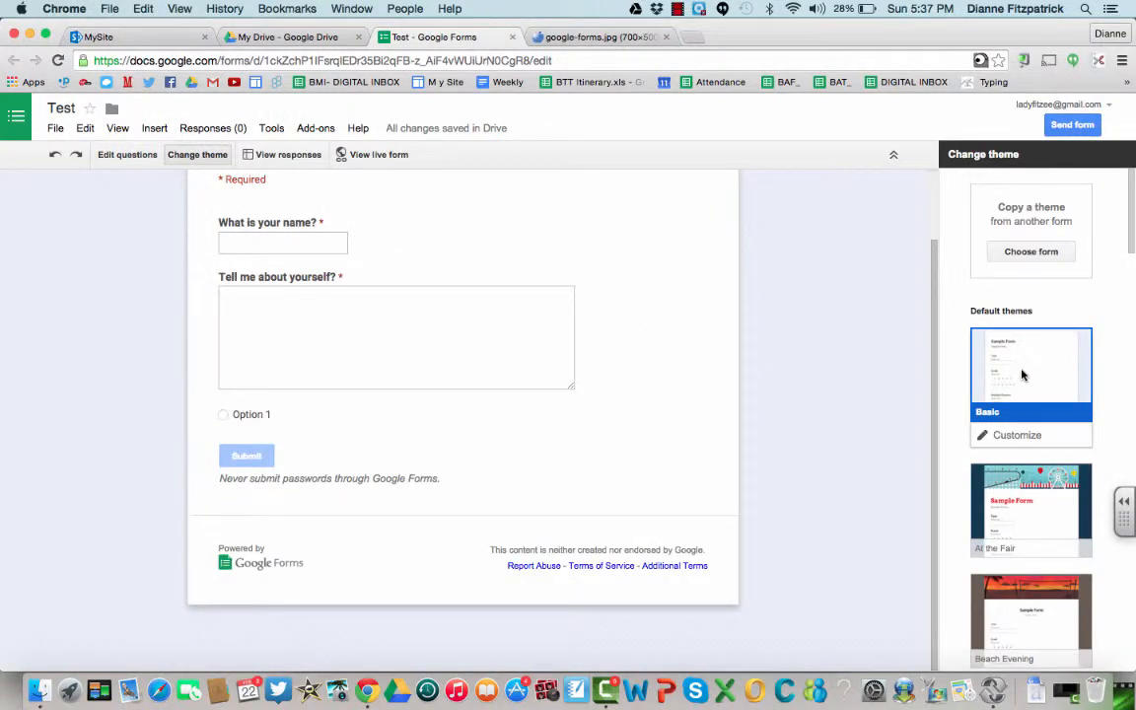
scroll(1022, 373, down, 10)
scroll(1022, 373, down, 10)
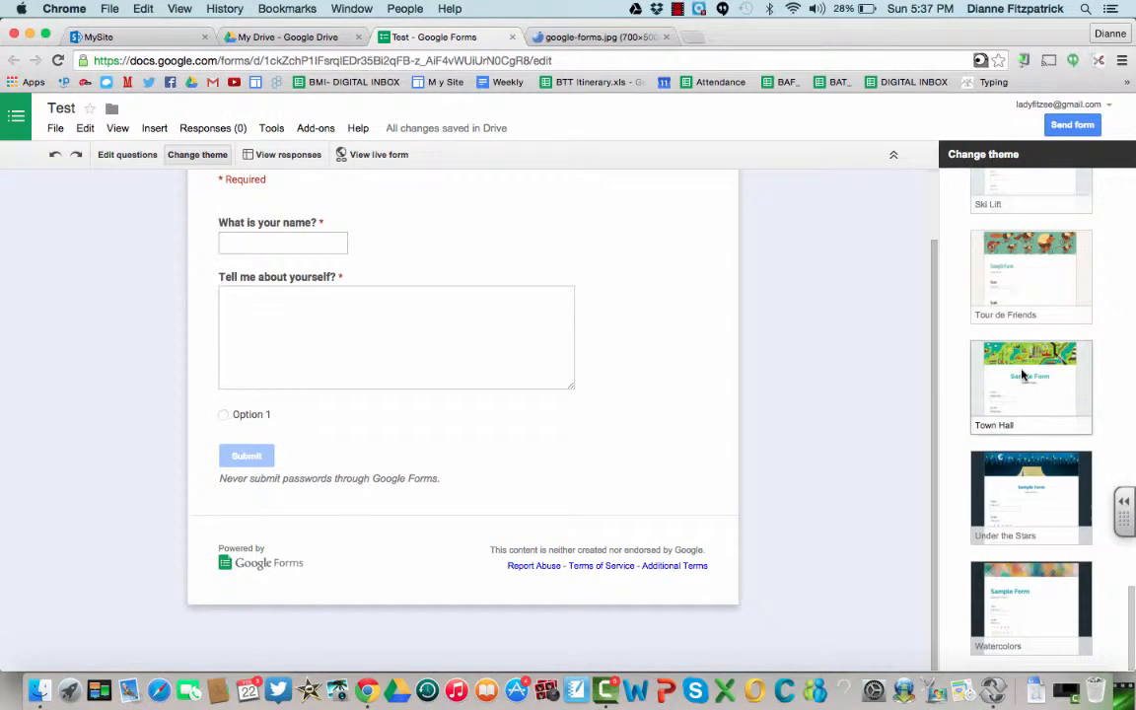
scroll(1023, 375, up, 2)
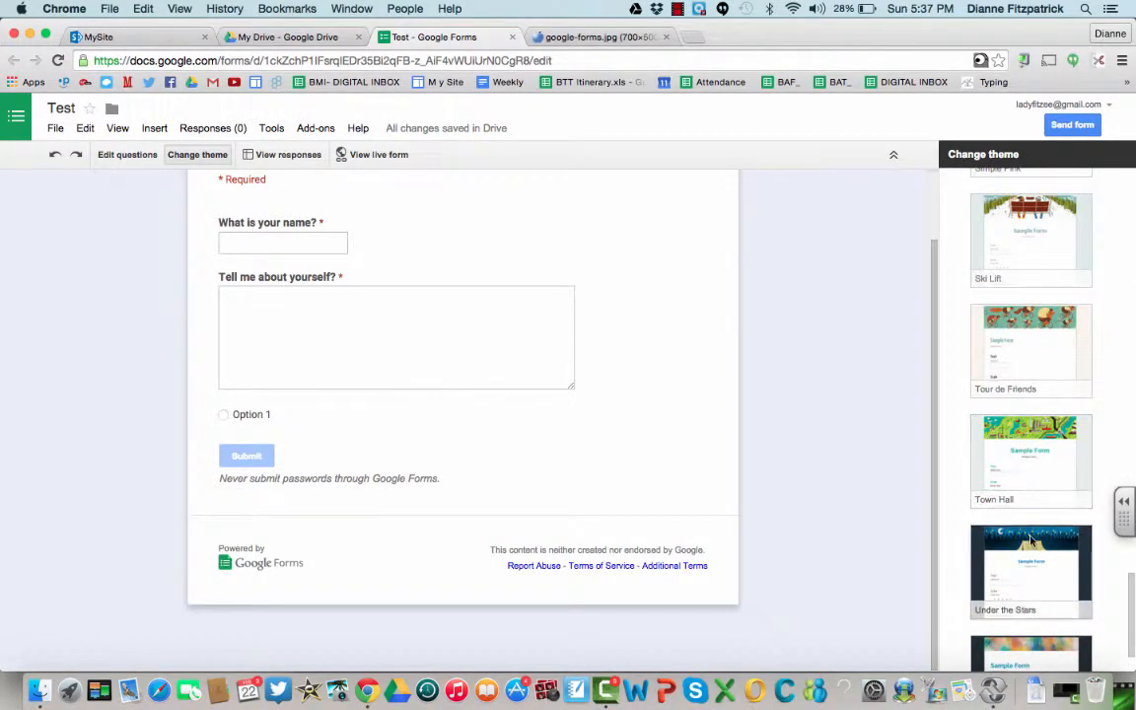
click(1032, 540)
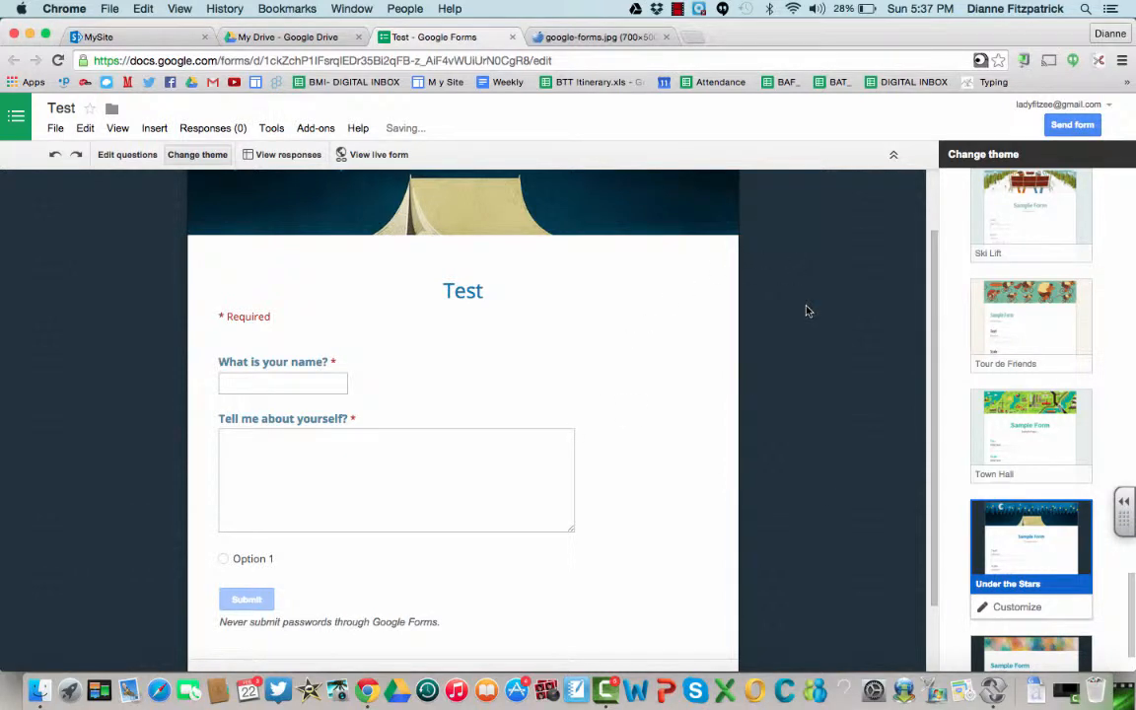
Step: Return to question editing and title the third, Multiple choice question "What is your favourite flavour of ice cream?"
click(136, 157)
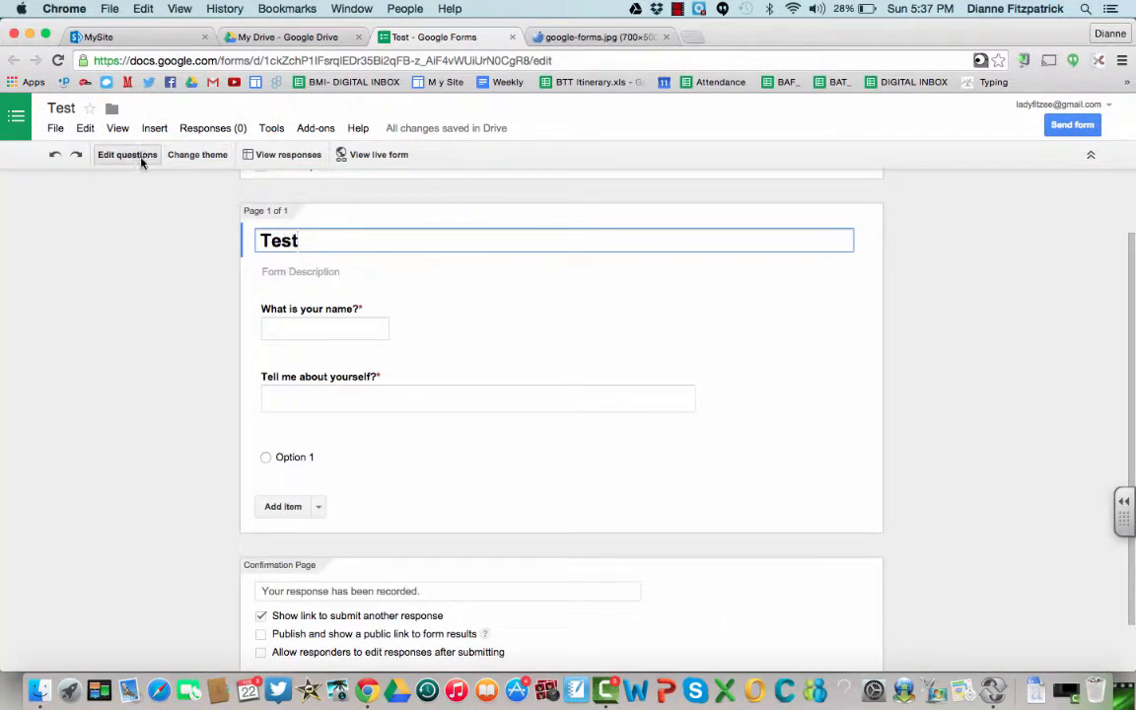
scroll(163, 323, down, 1)
scroll(164, 323, down, 1)
mouse_move(313, 399)
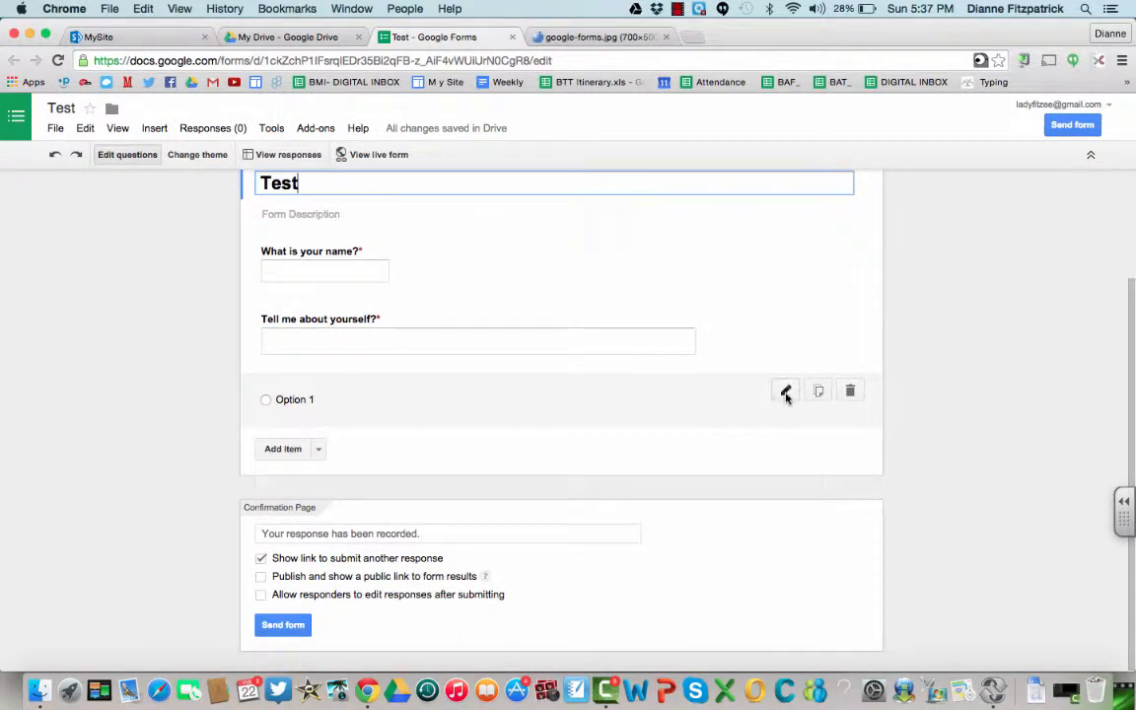
click(786, 393)
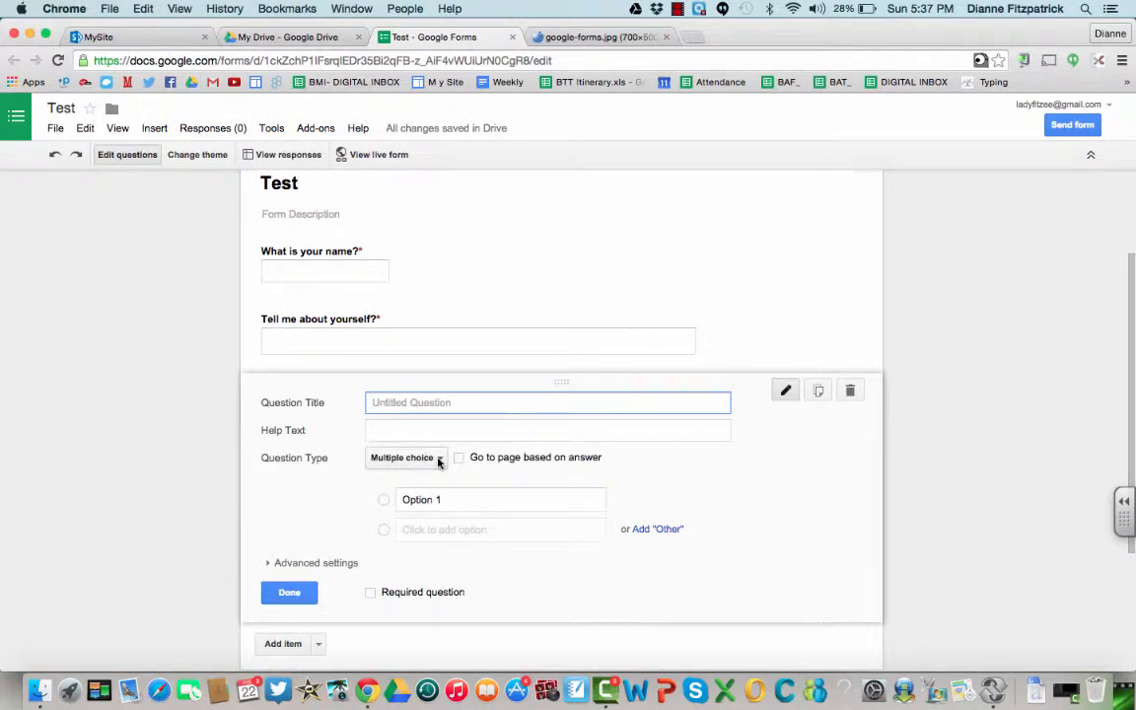
click(405, 456)
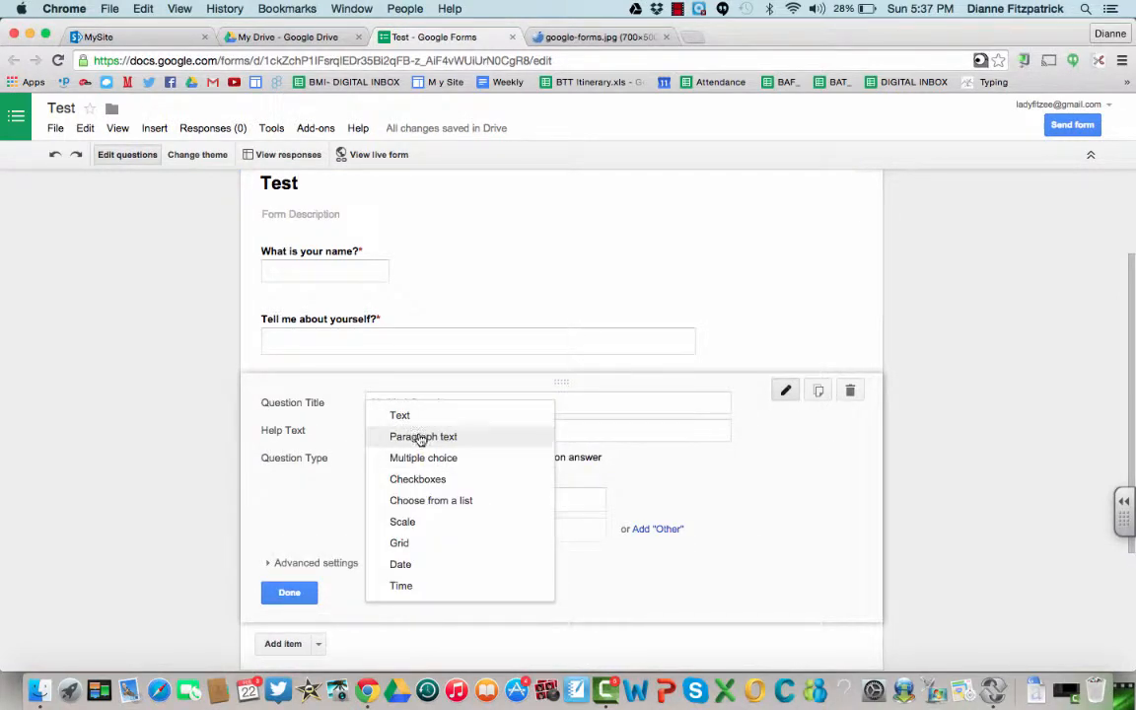
click(421, 459)
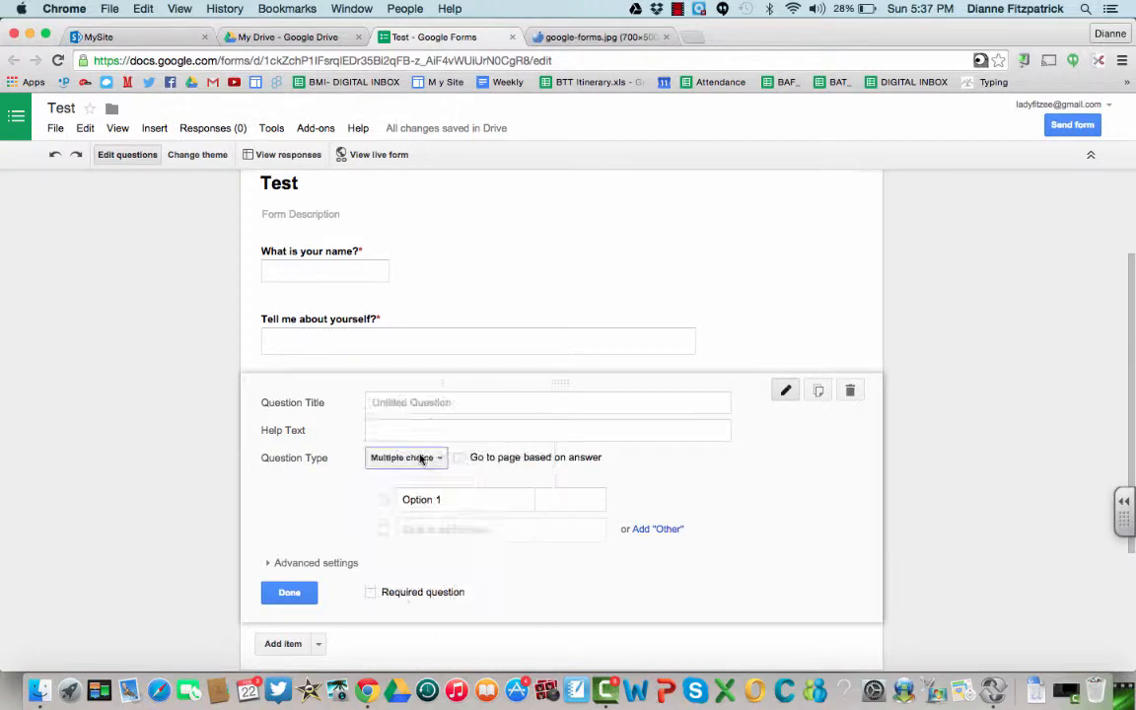
click(406, 401)
text(What is your favourite flavour of ice cream?)
Step: Give the ice cream question the options Chocolate, Vanilla and Strawberry, plus an "Other" choice
click(411, 500)
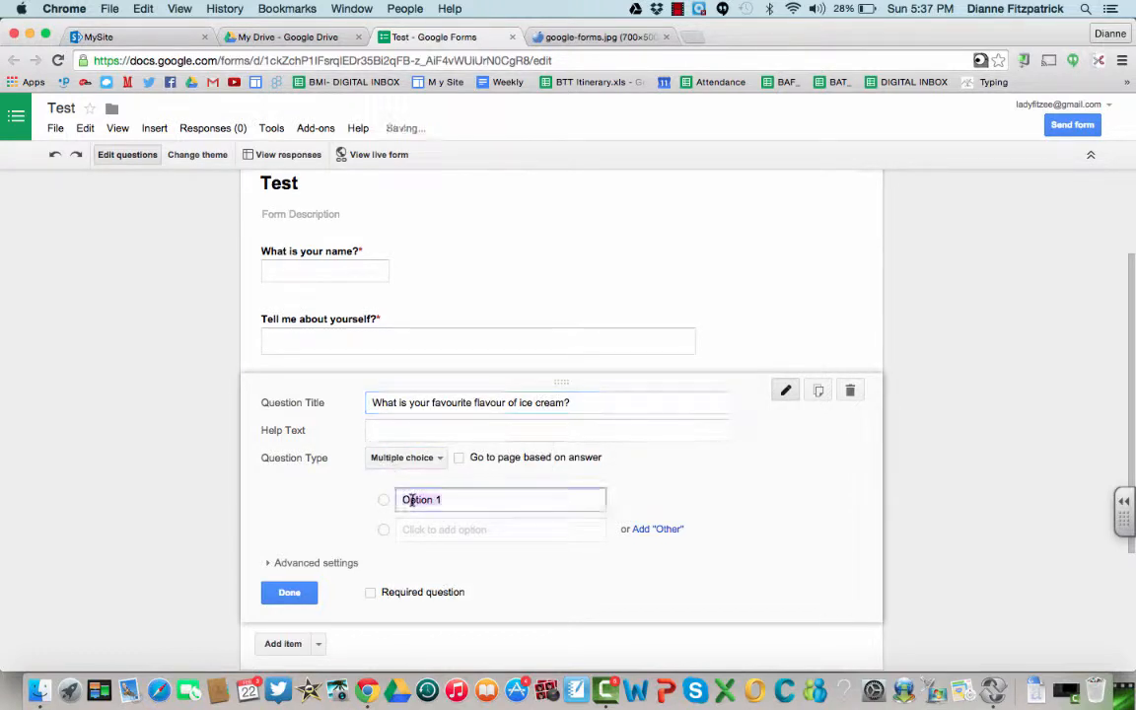
text(Chocolate)
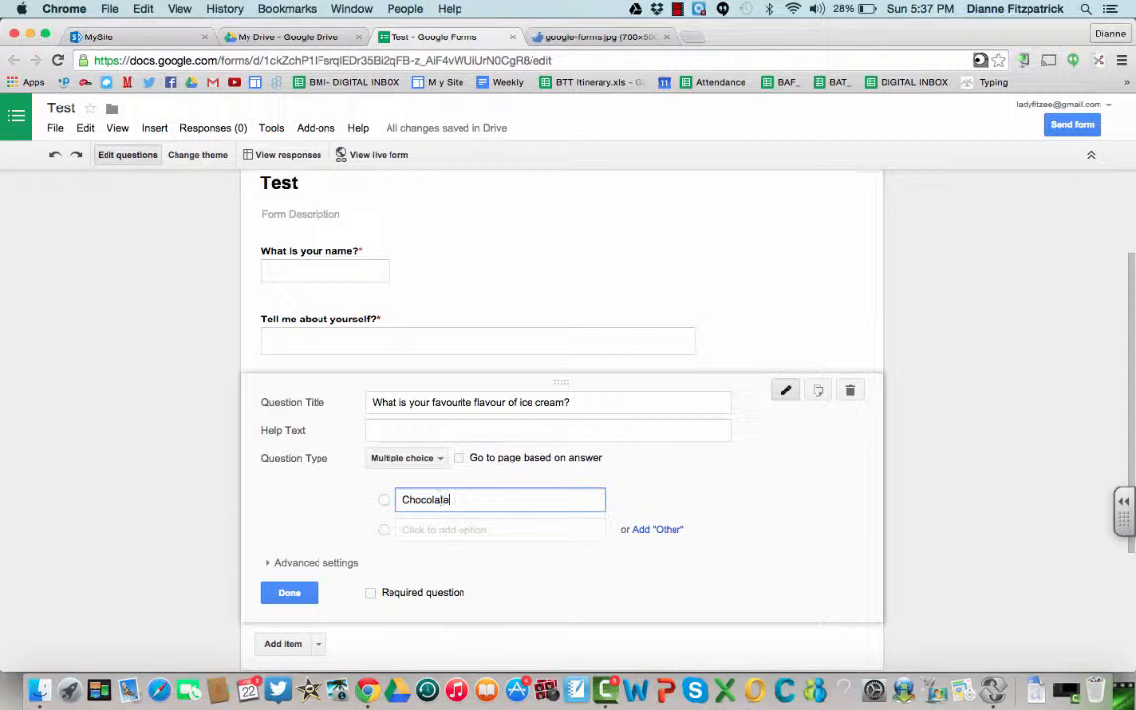
key(Return)
text(Vanilla)
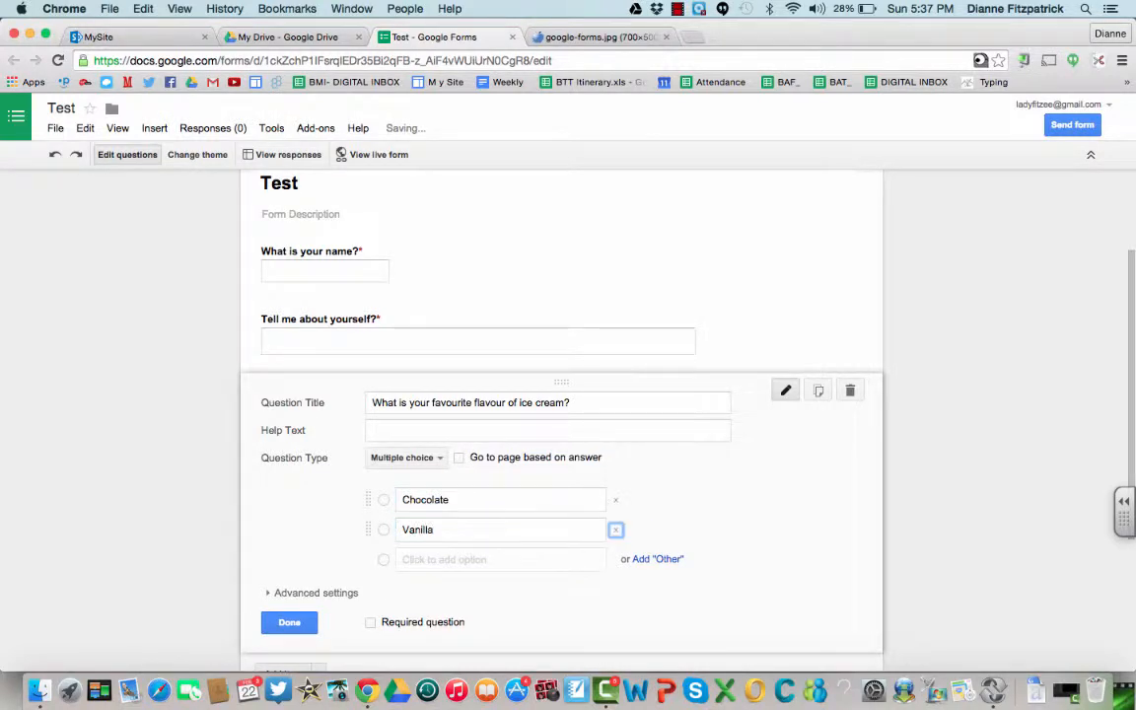
key(Return)
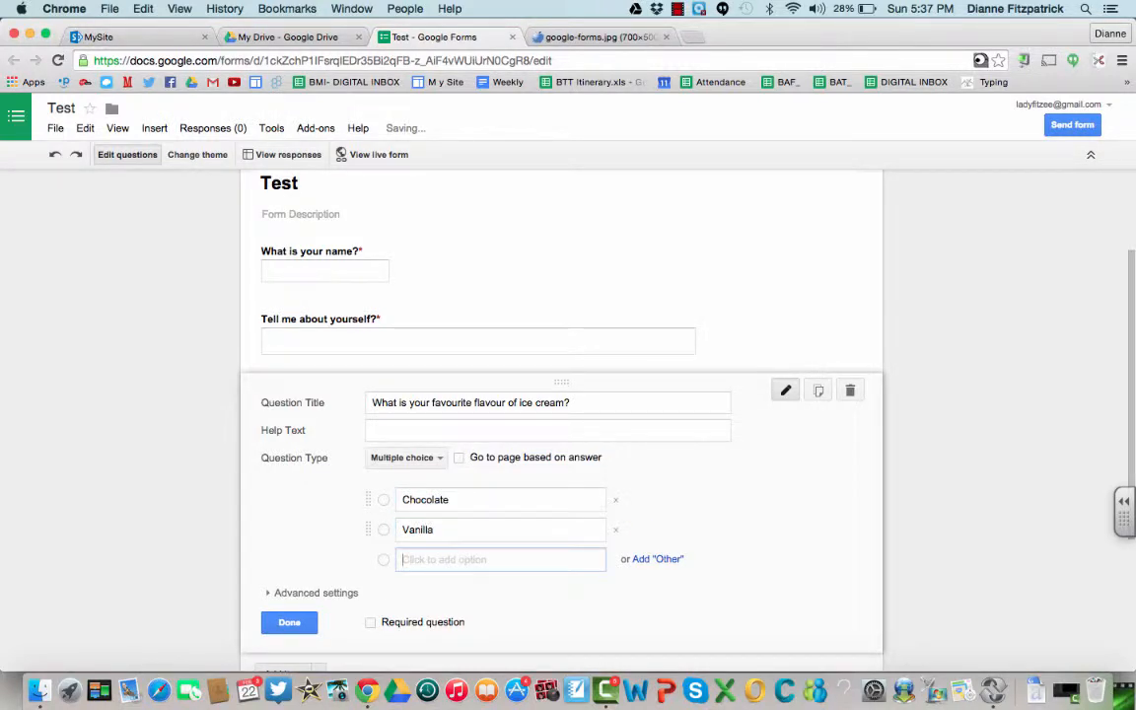
text(Strawberry)
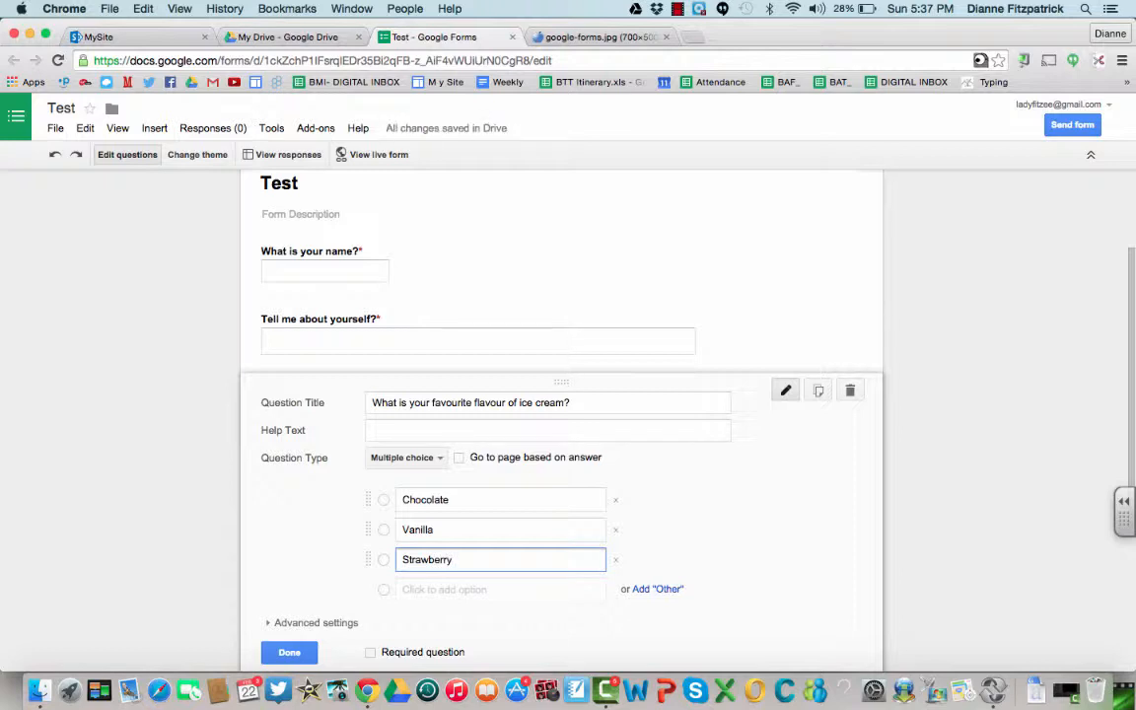
key(Tab)
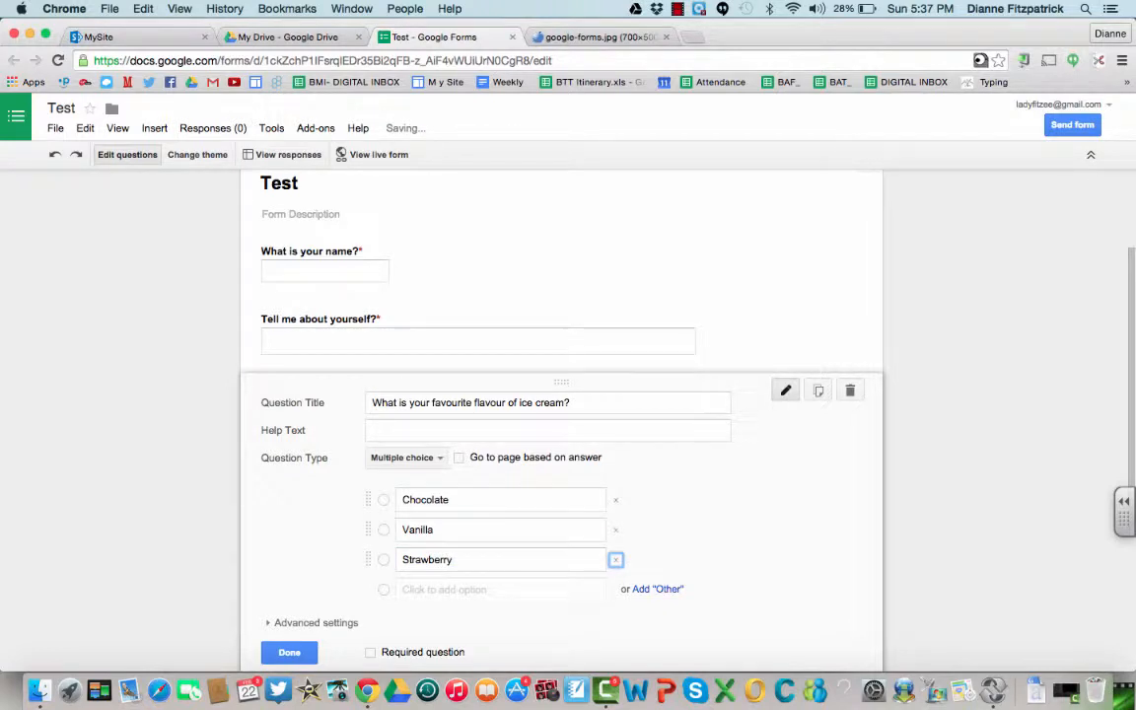
key(Tab)
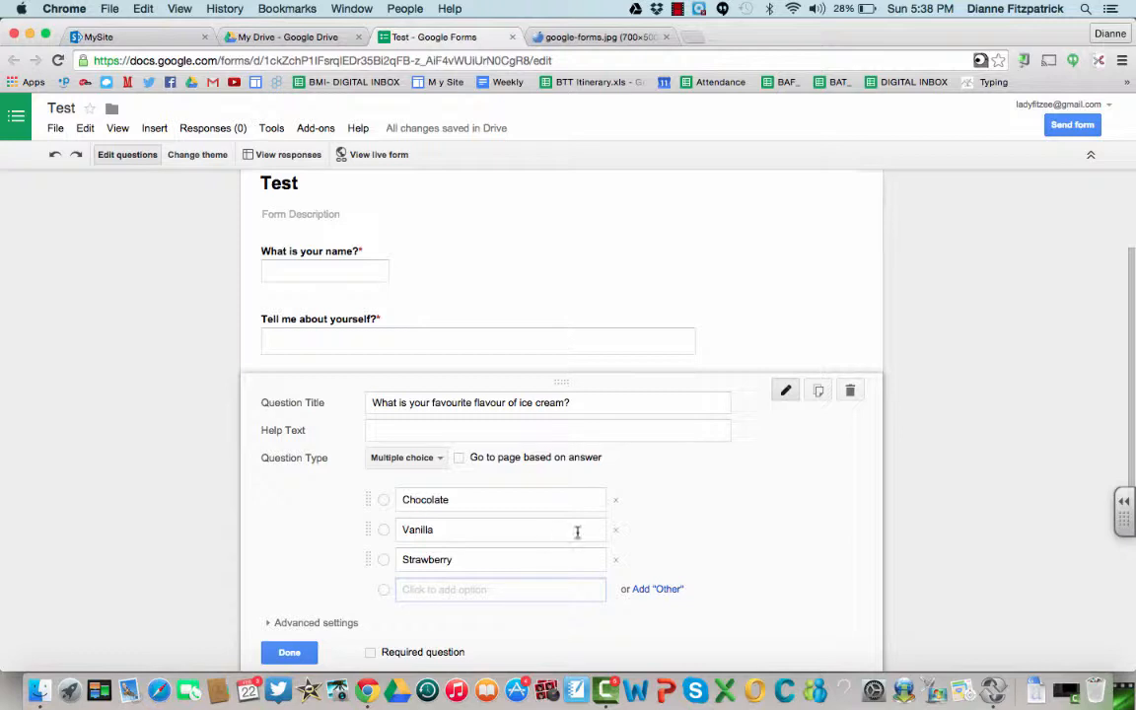
click(669, 592)
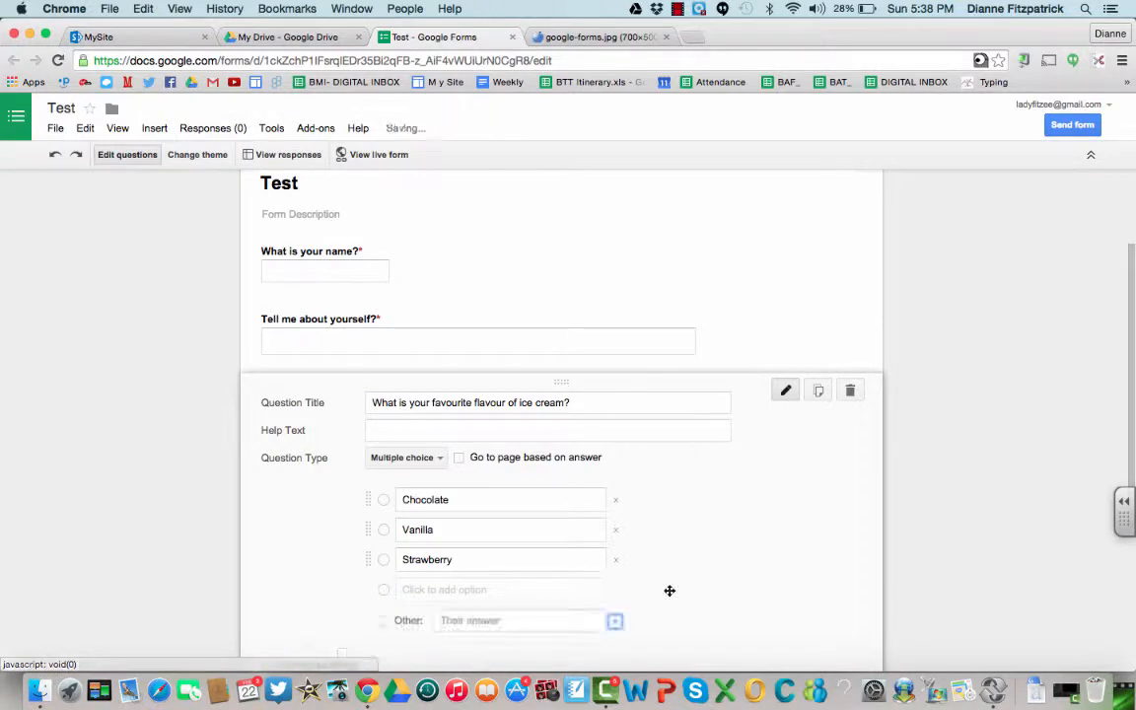
scroll(670, 595, down, 2)
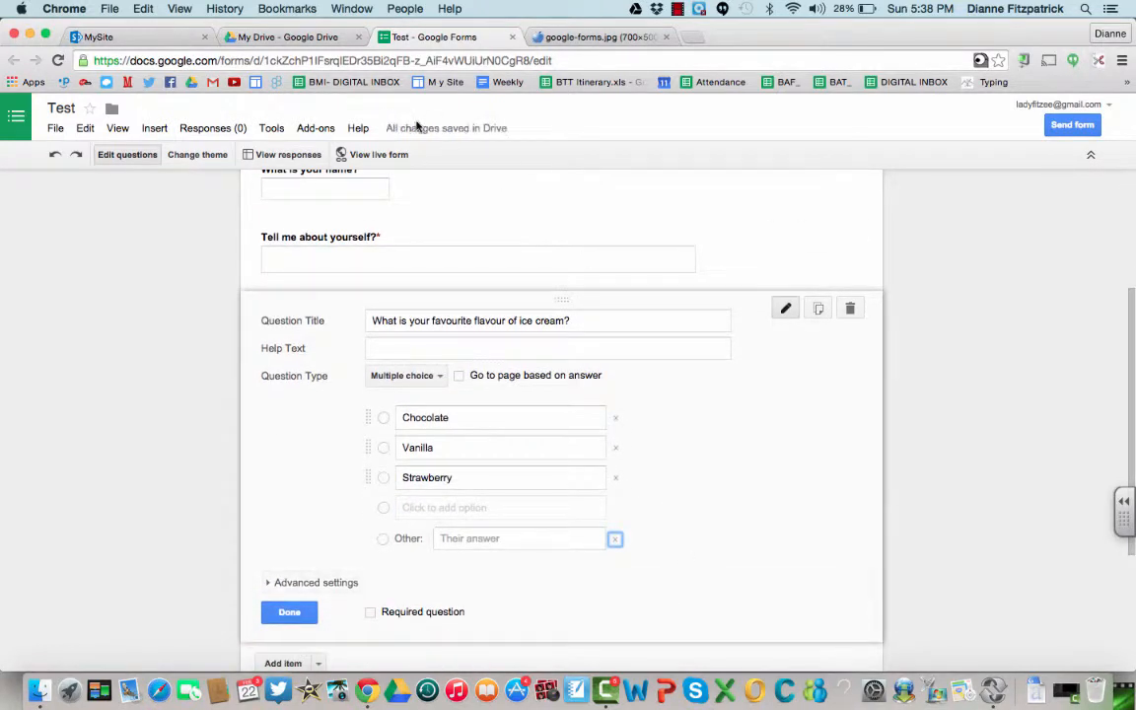
Step: Open the live form and try each ice cream flavour in turn, finishing with Other filled in as "heavenly ha"
click(381, 155)
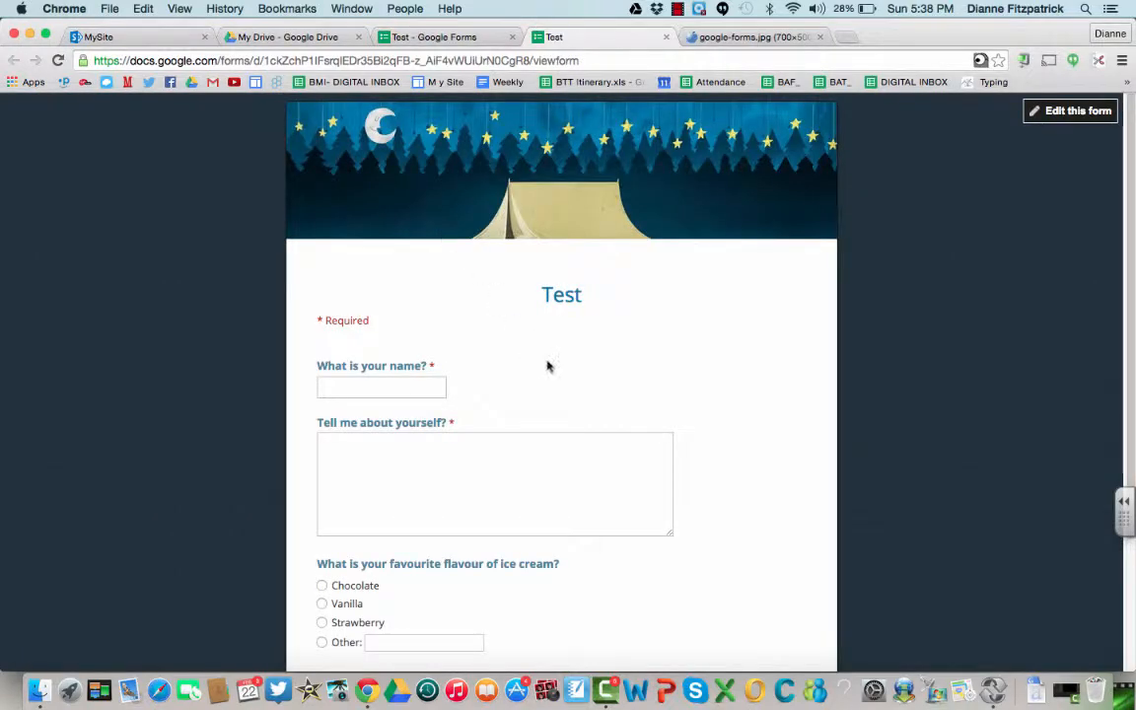
scroll(696, 447, down, 3)
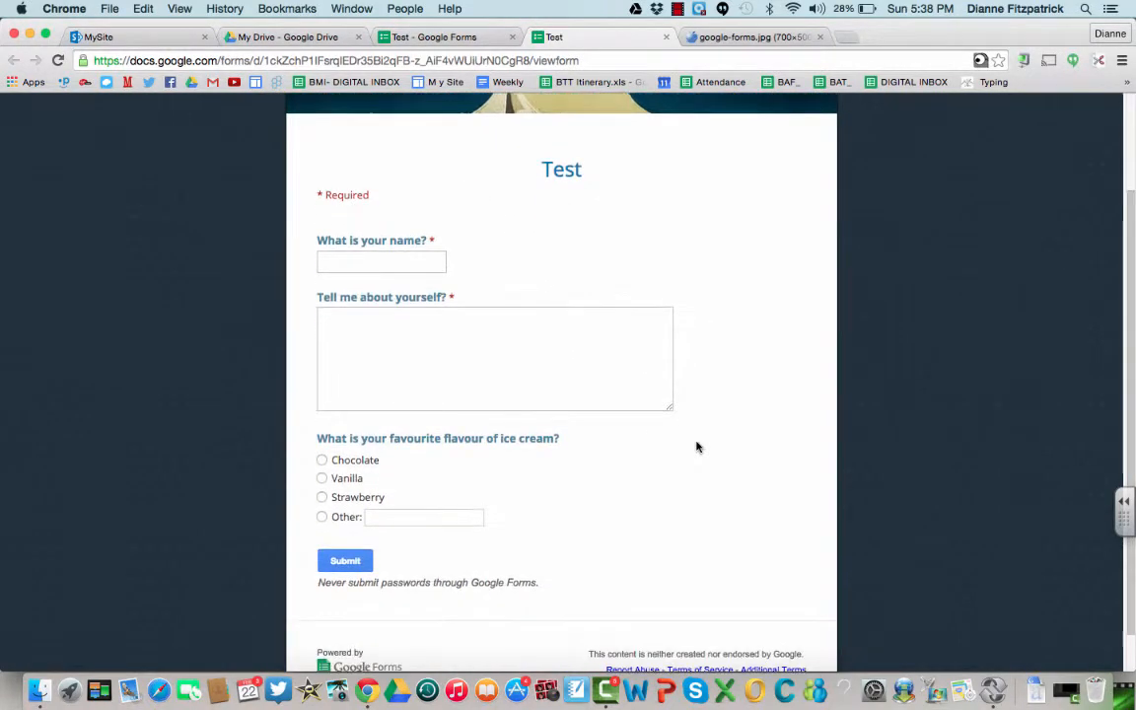
click(341, 462)
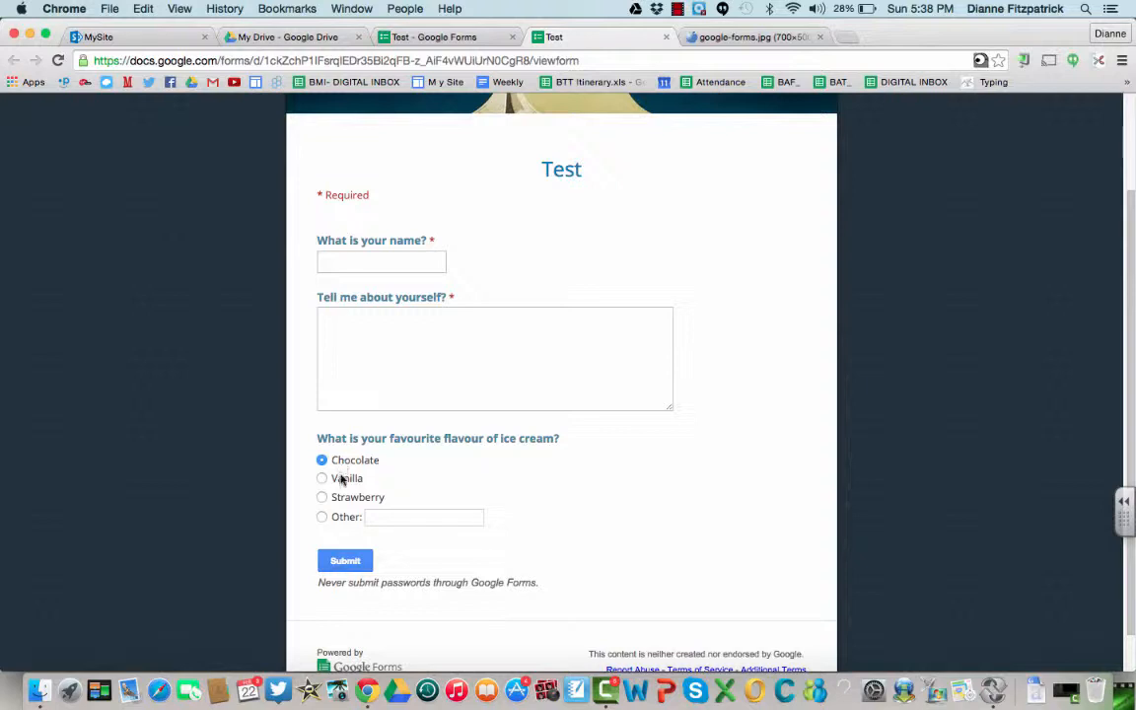
click(341, 482)
click(340, 500)
click(335, 517)
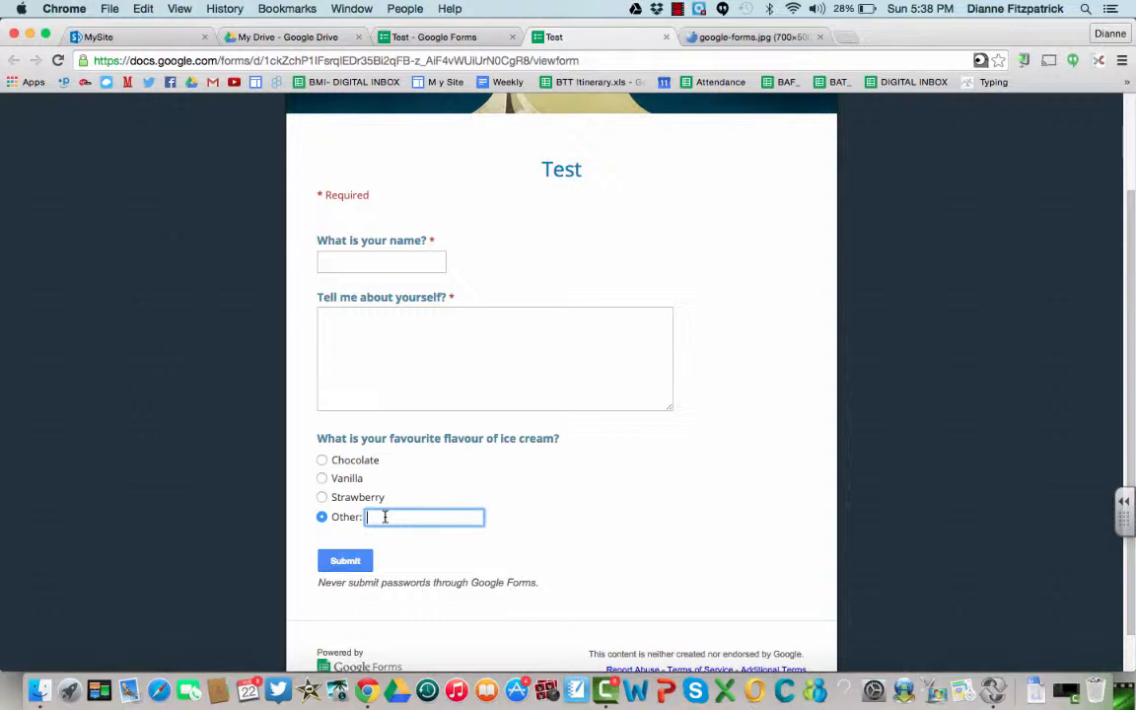
text(heavenly ha)
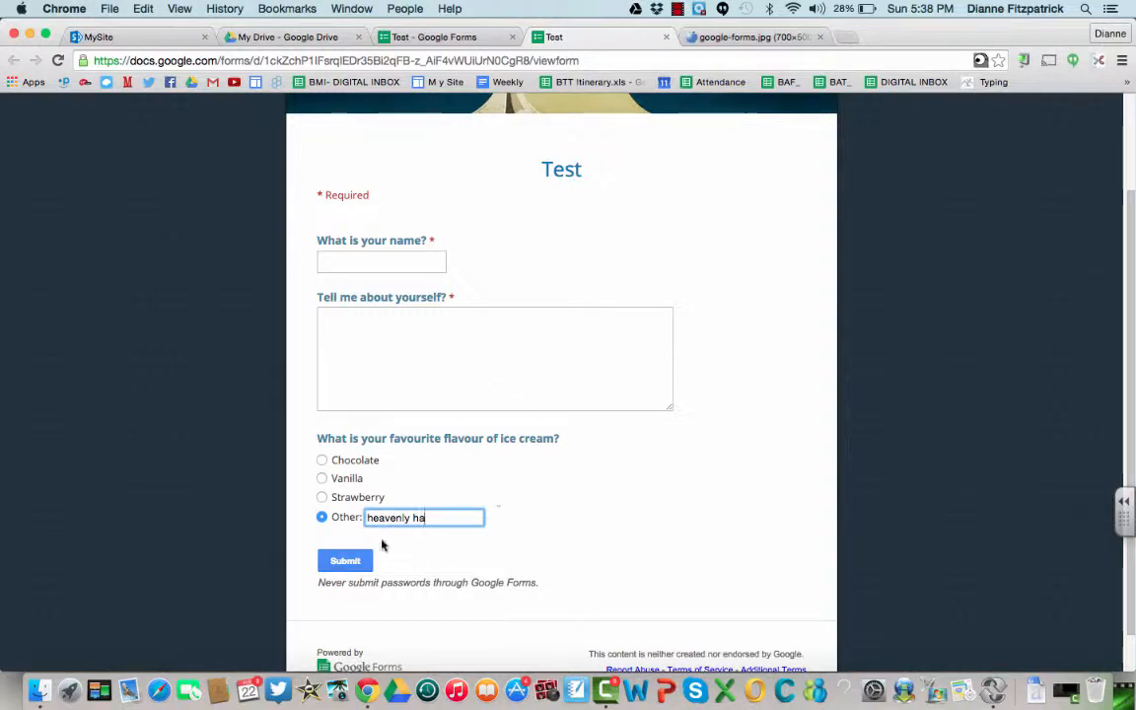
Step: Close the live form, discarding the trial responses, and make the ice cream question required
click(666, 36)
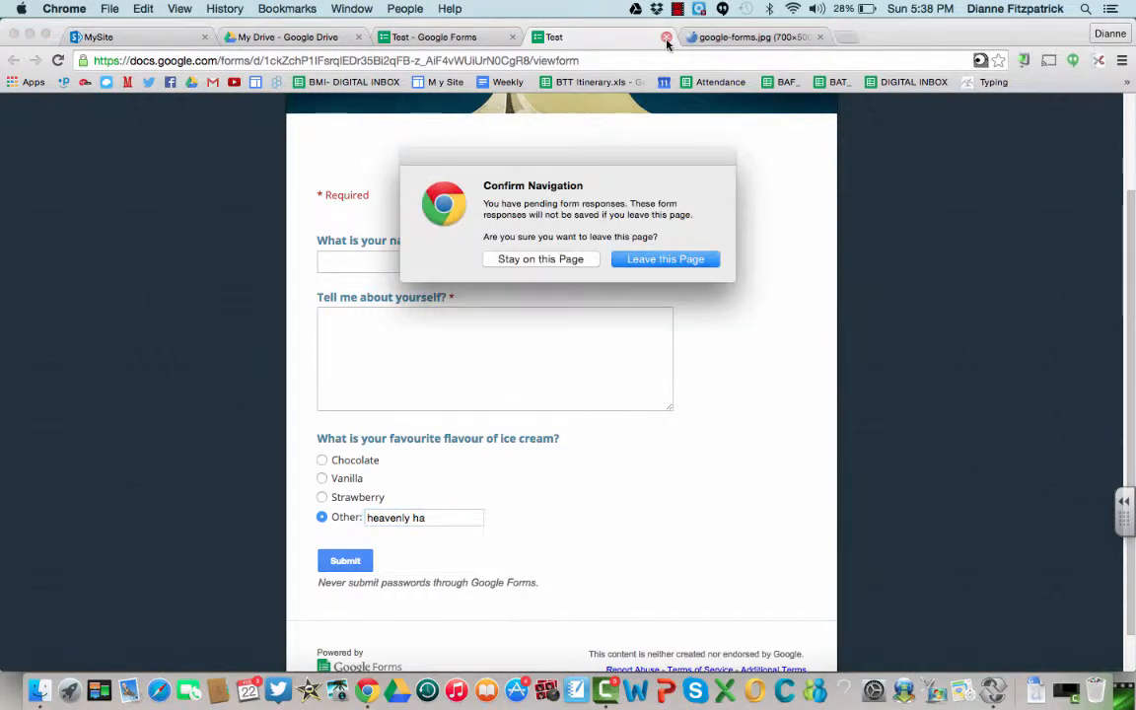
click(660, 259)
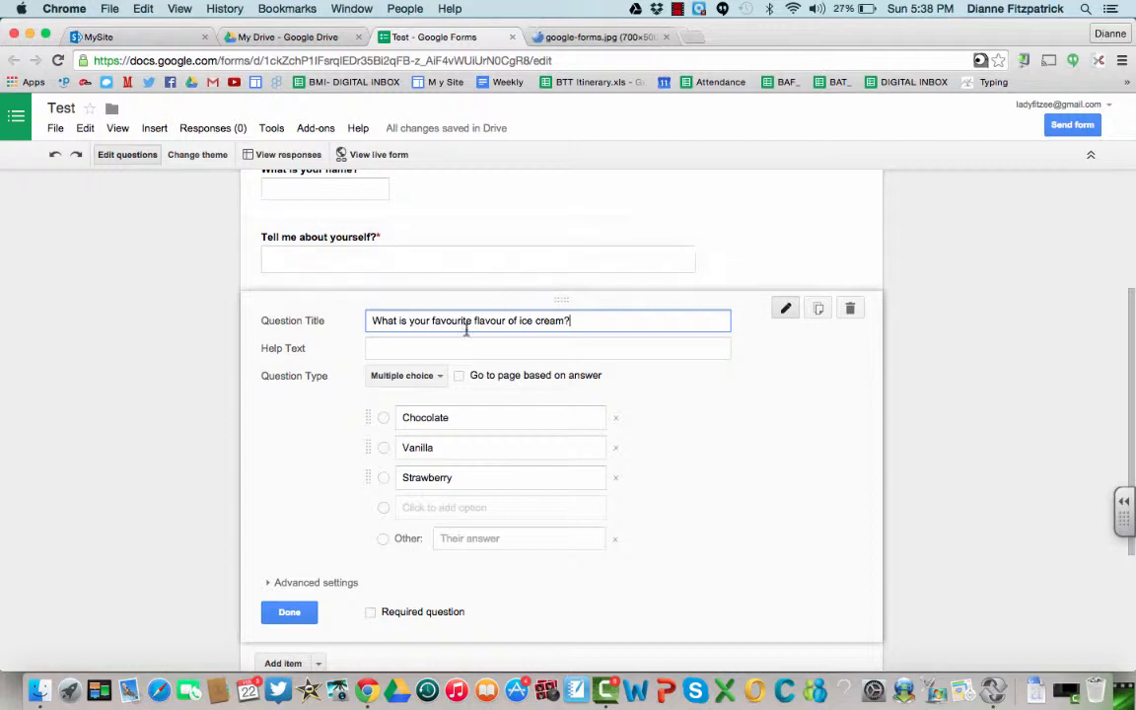
scroll(437, 441, down, 2)
scroll(437, 441, down, 1)
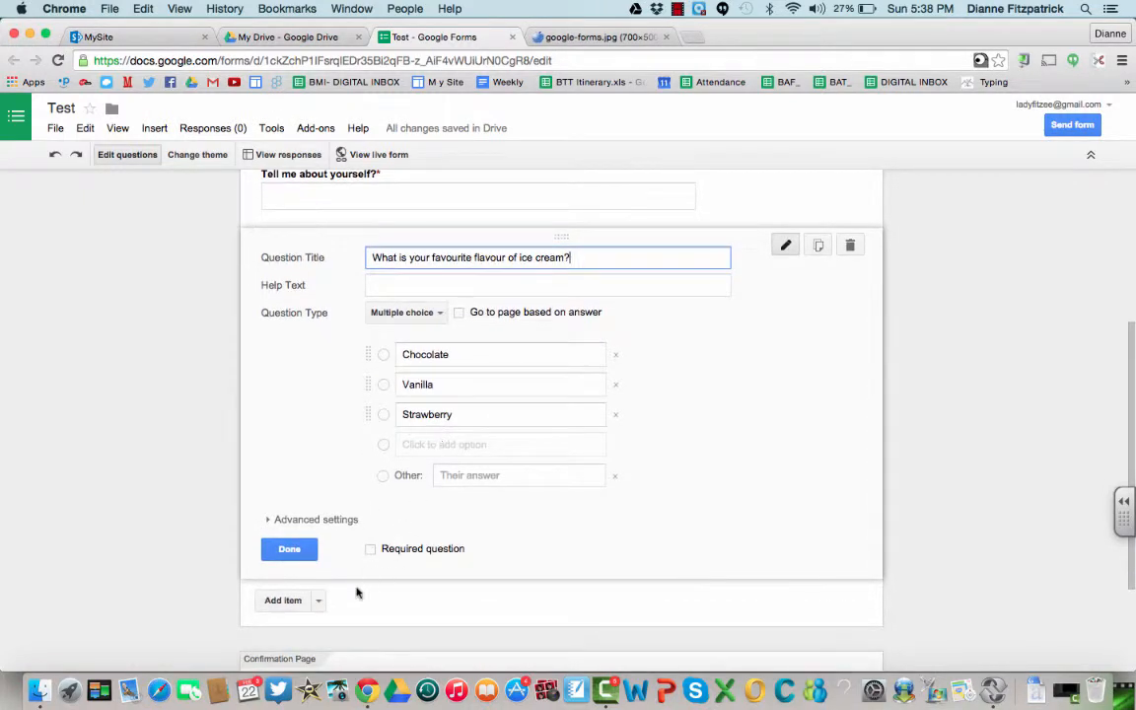
click(371, 548)
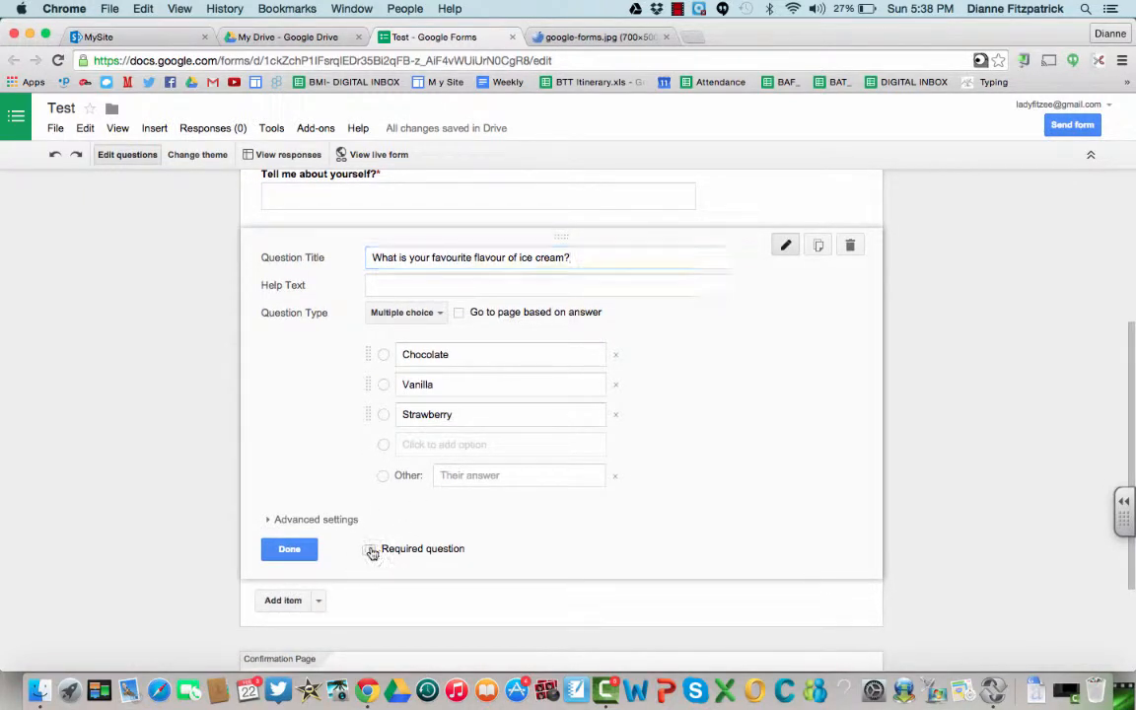
Step: Add a fourth question of type Checkboxes titled "What are your favourite colours?"
click(286, 602)
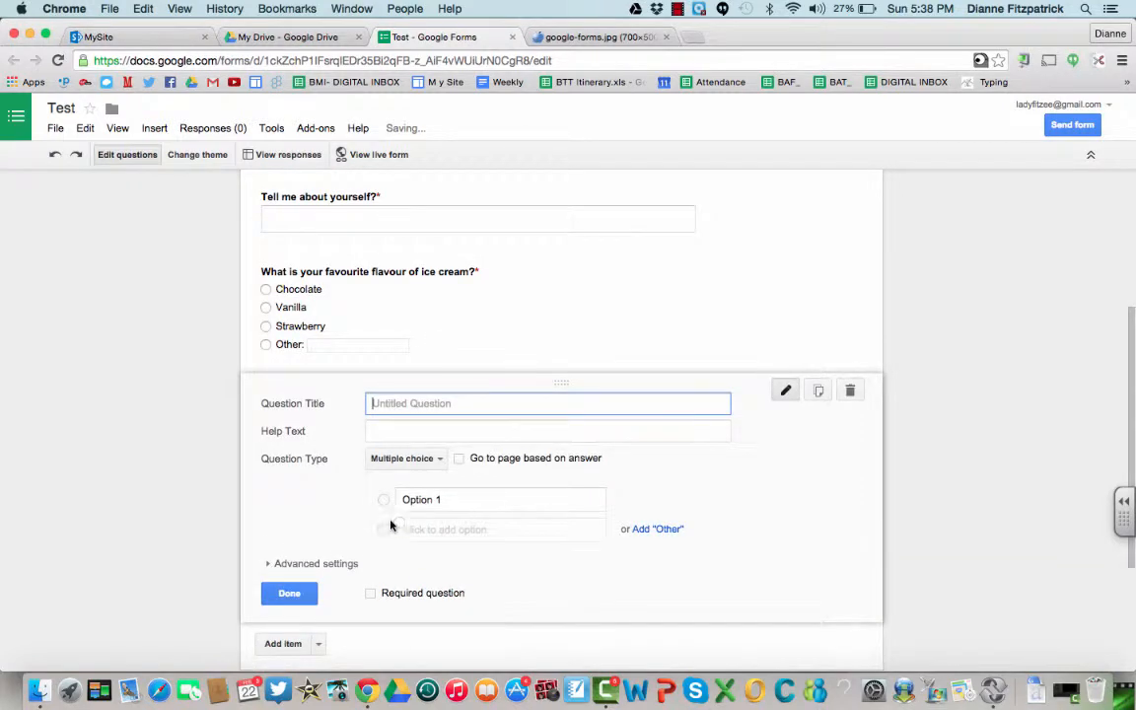
click(439, 460)
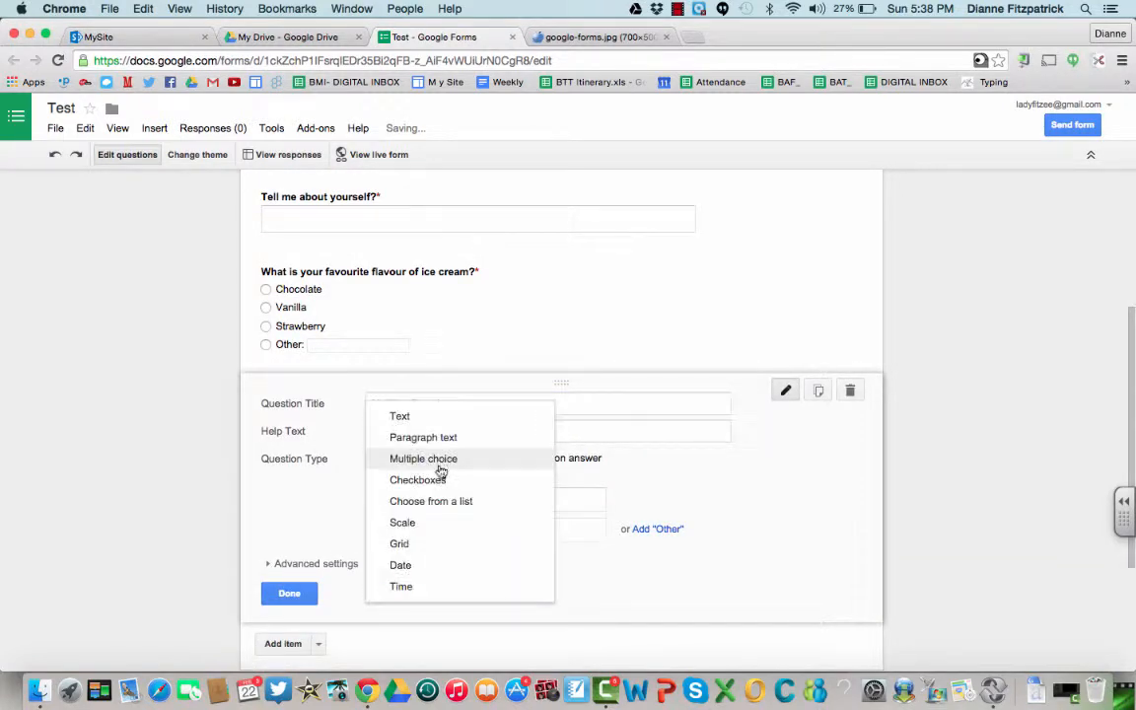
click(440, 480)
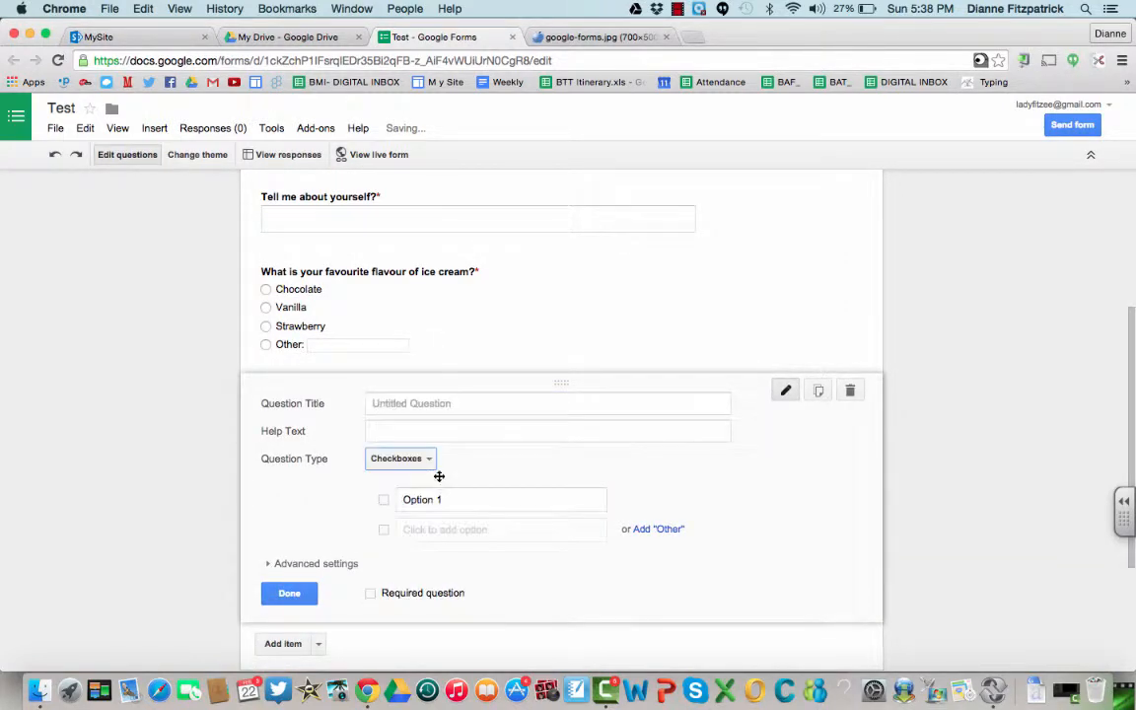
click(440, 405)
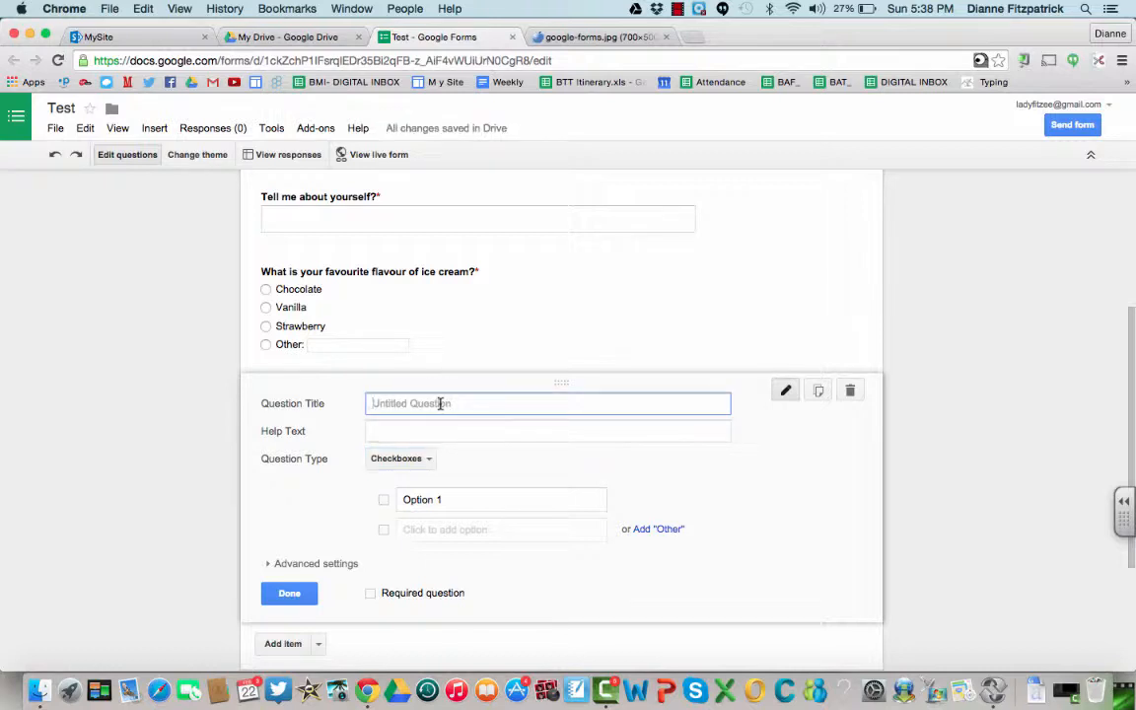
text(What are your favourite colours?)
Step: Give the colours question the options Black, Brown, Green, Purple, Red, Orange and "Other", and make it required
click(405, 501)
text(Black Brown Green Purple)
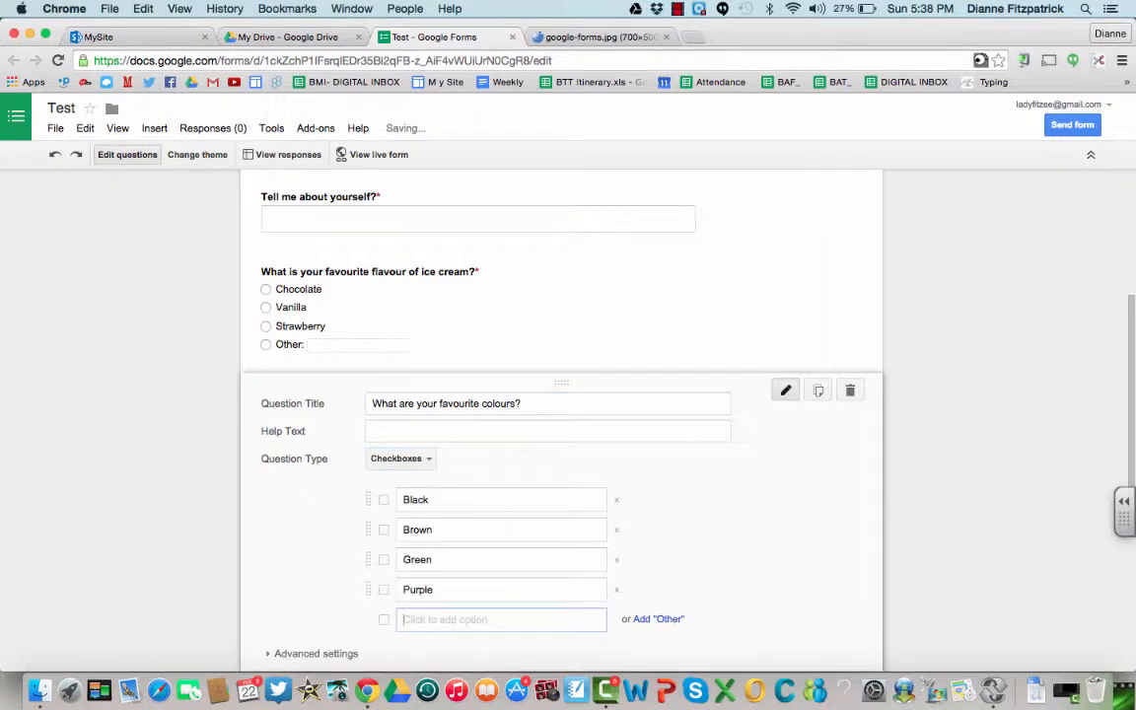
text(Red)
key(Return)
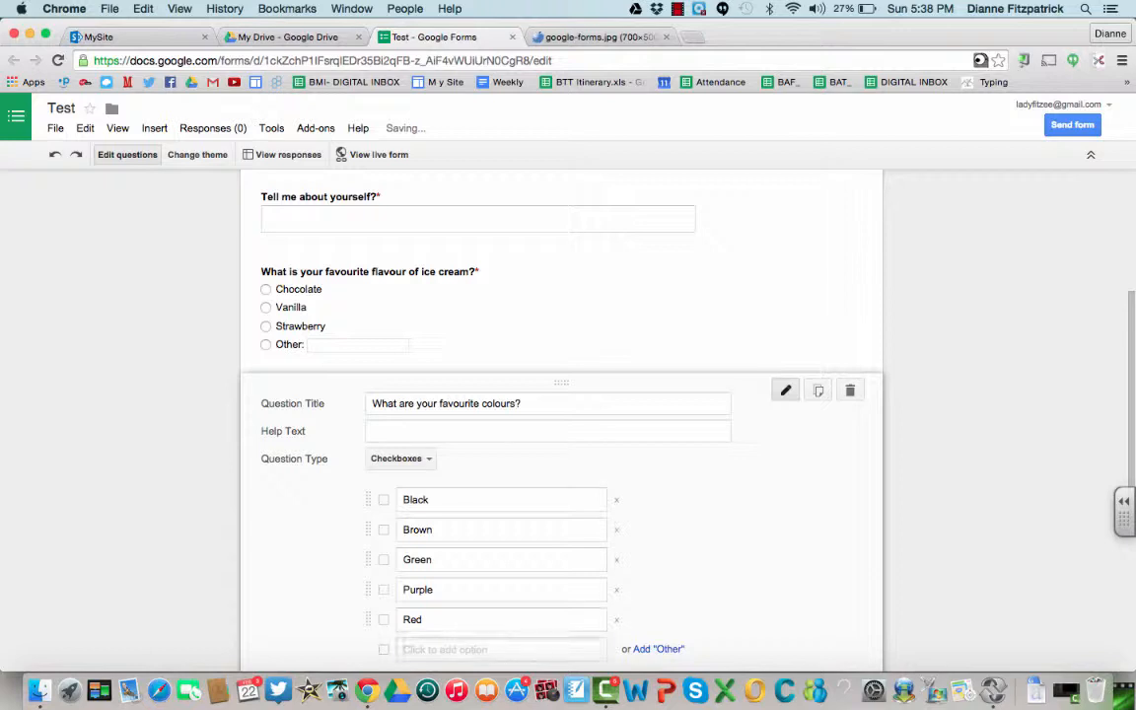
text(Orange)
key(Return)
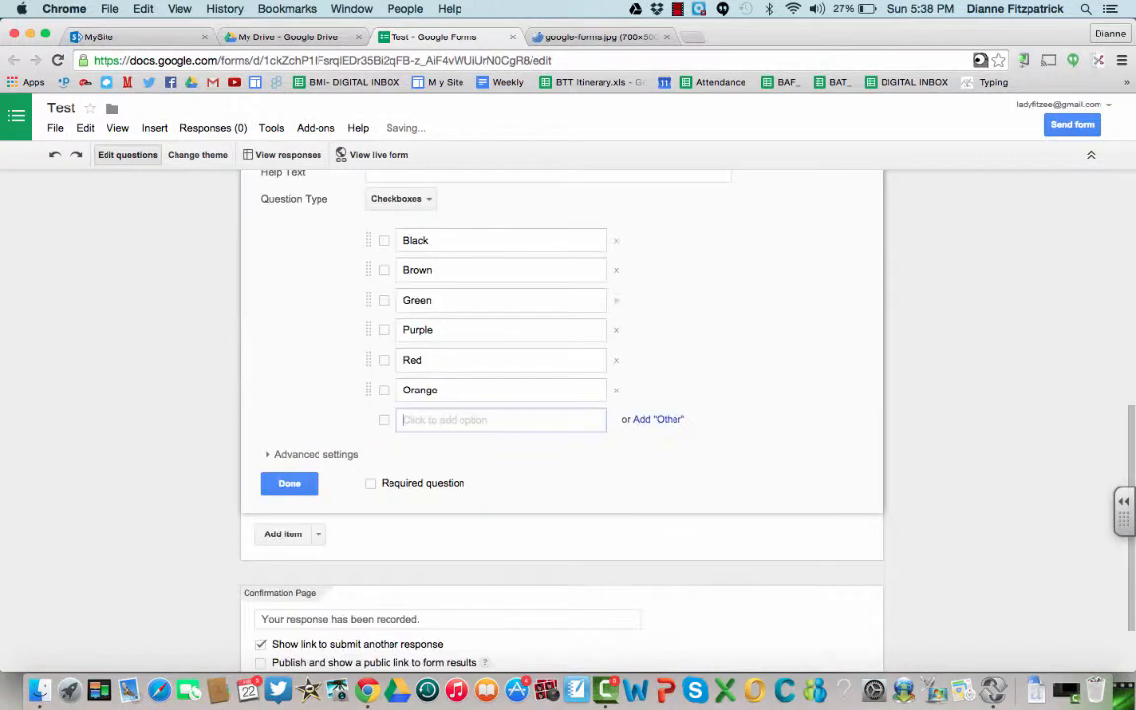
click(647, 420)
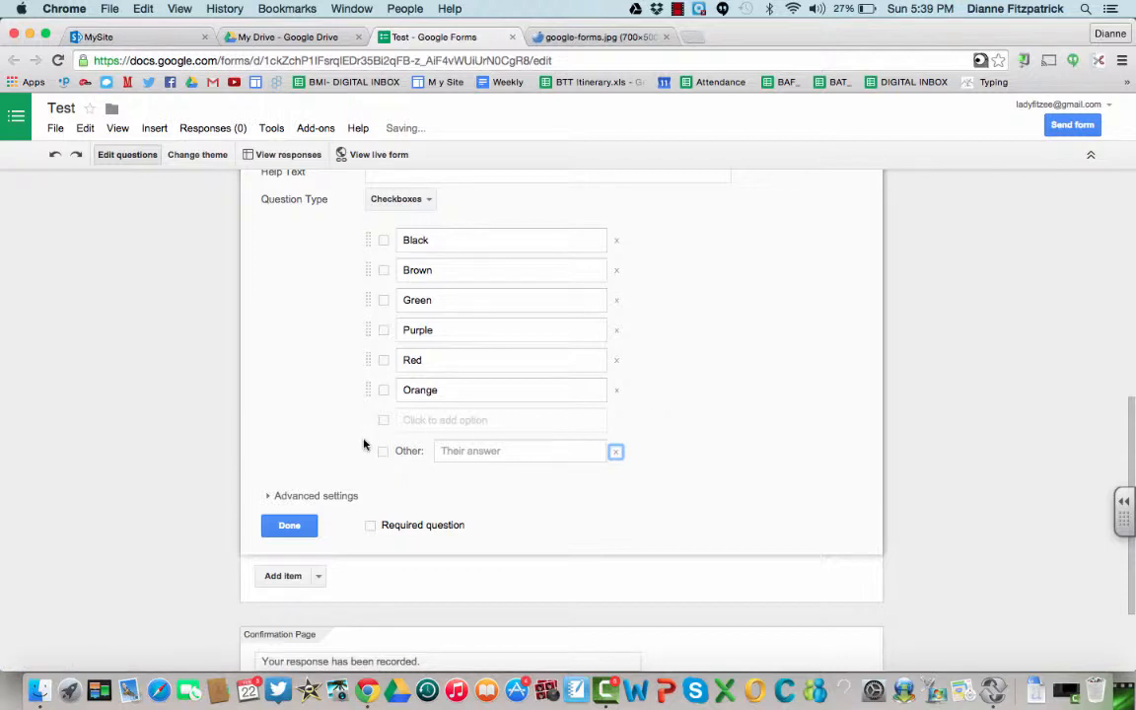
click(371, 526)
Step: Try selecting both Brown and Green for the colours question in the live form, then leave it without submitting
click(362, 156)
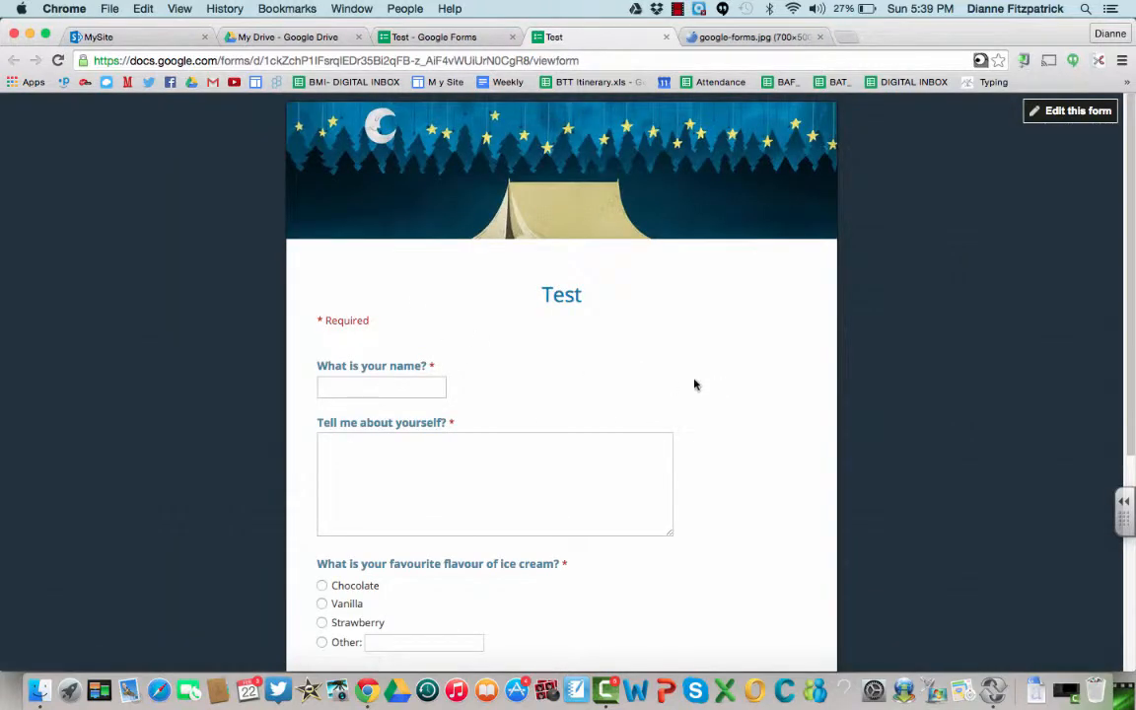
scroll(694, 386, down, 5)
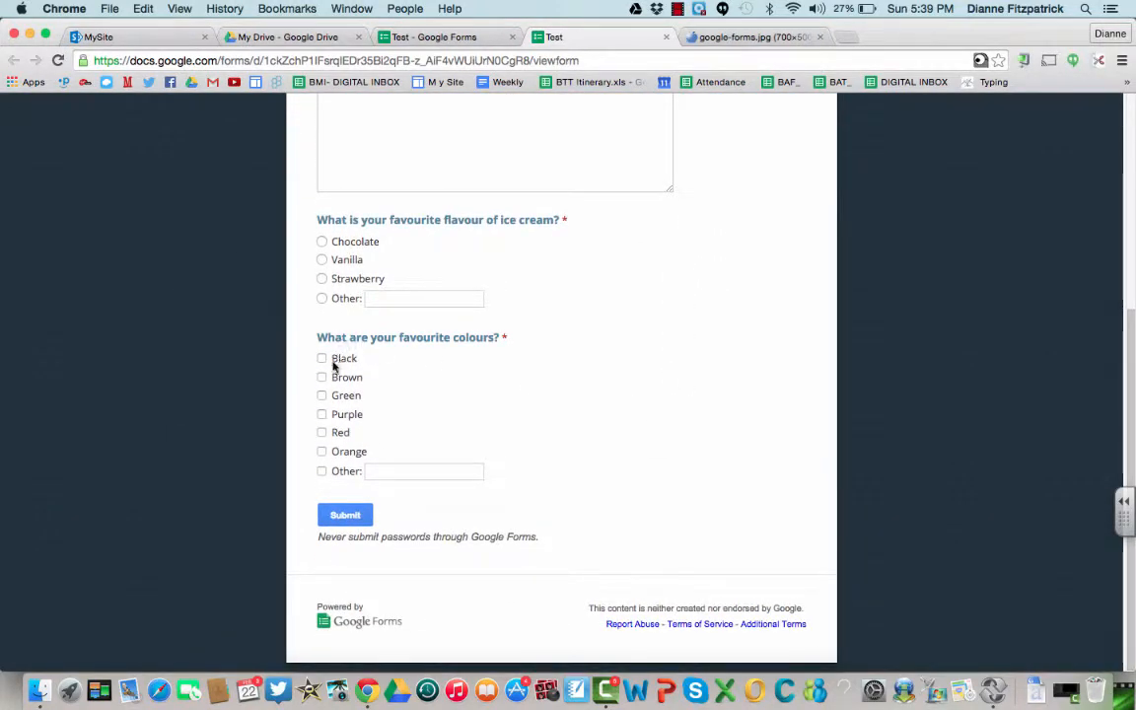
click(322, 377)
click(323, 396)
click(667, 38)
click(661, 258)
Step: Add a fifth question of type Choose from a list titled "Who is your favourite teacher?"
click(404, 459)
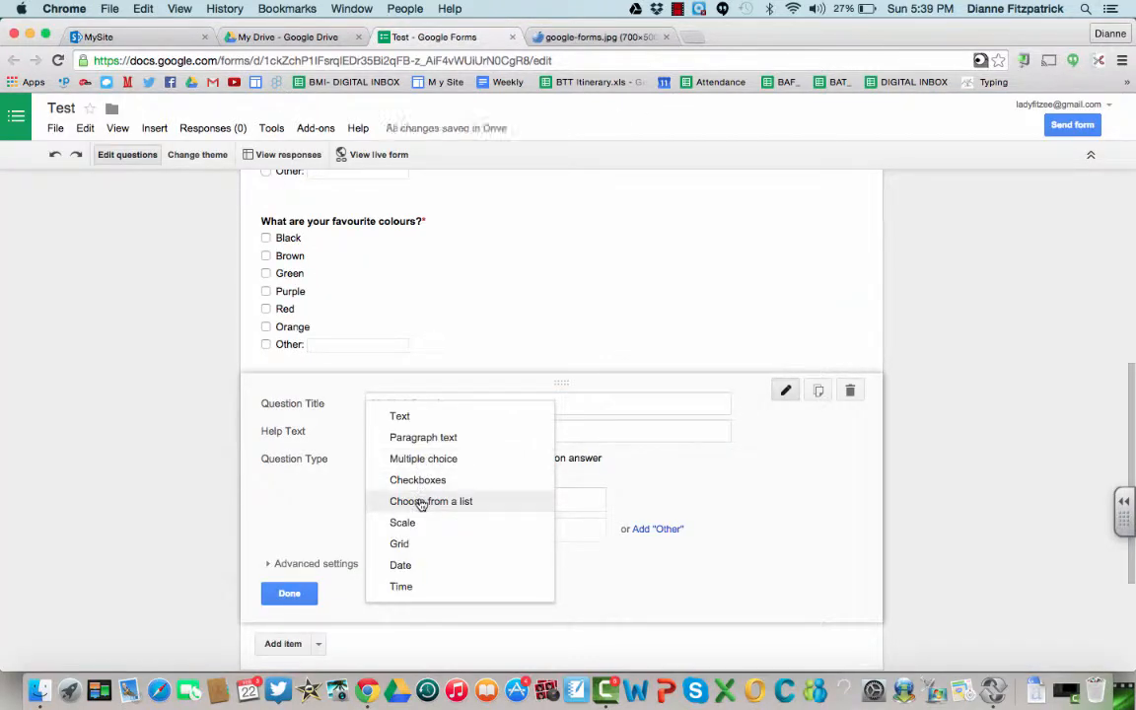
click(421, 503)
click(407, 404)
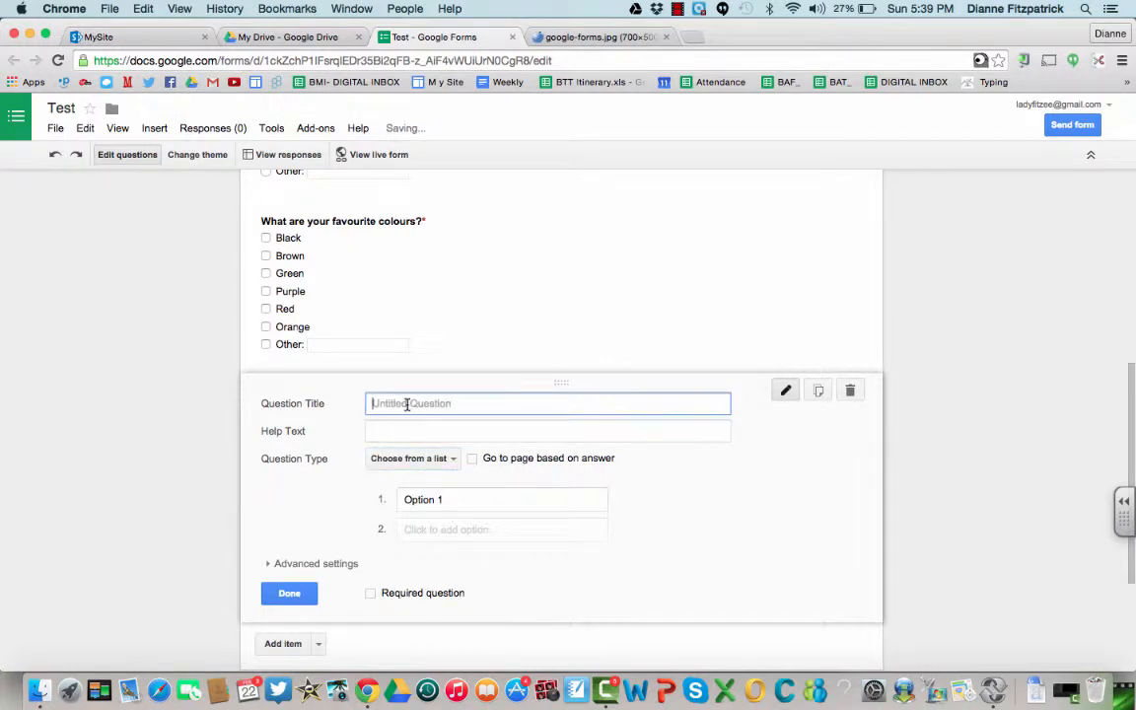
text(Who is your favourite teacher?)
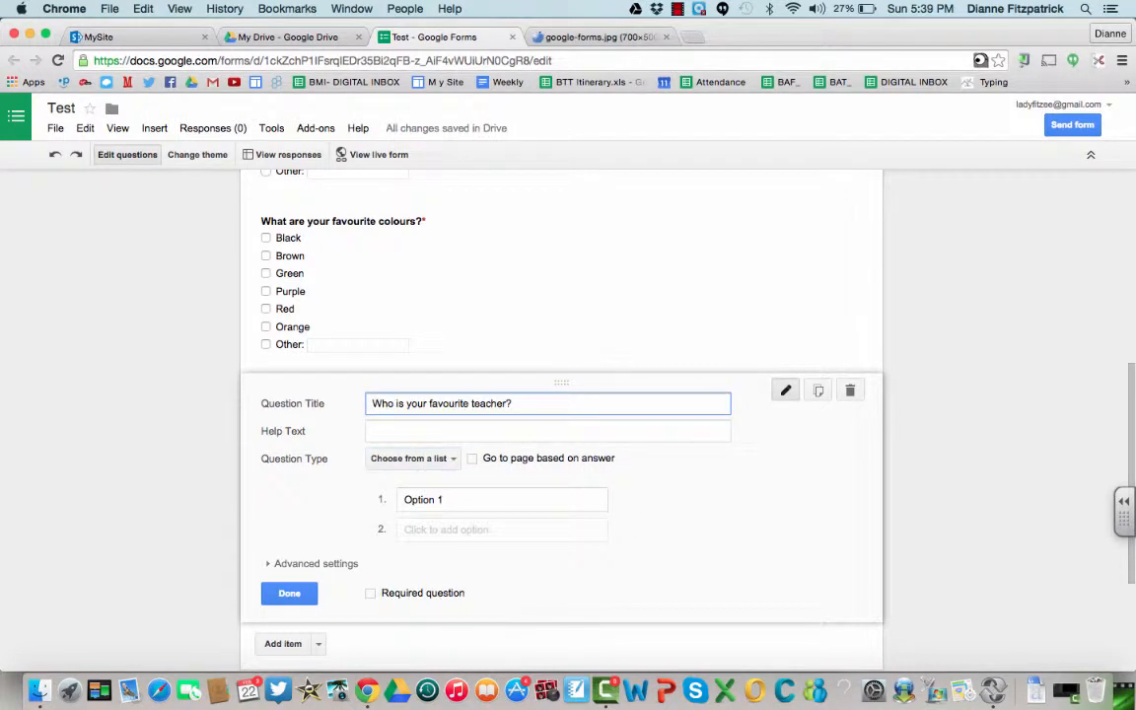
Step: Enter four teachers' names as the list options of the teacher question and make it required
click(426, 498)
text(Fitze)
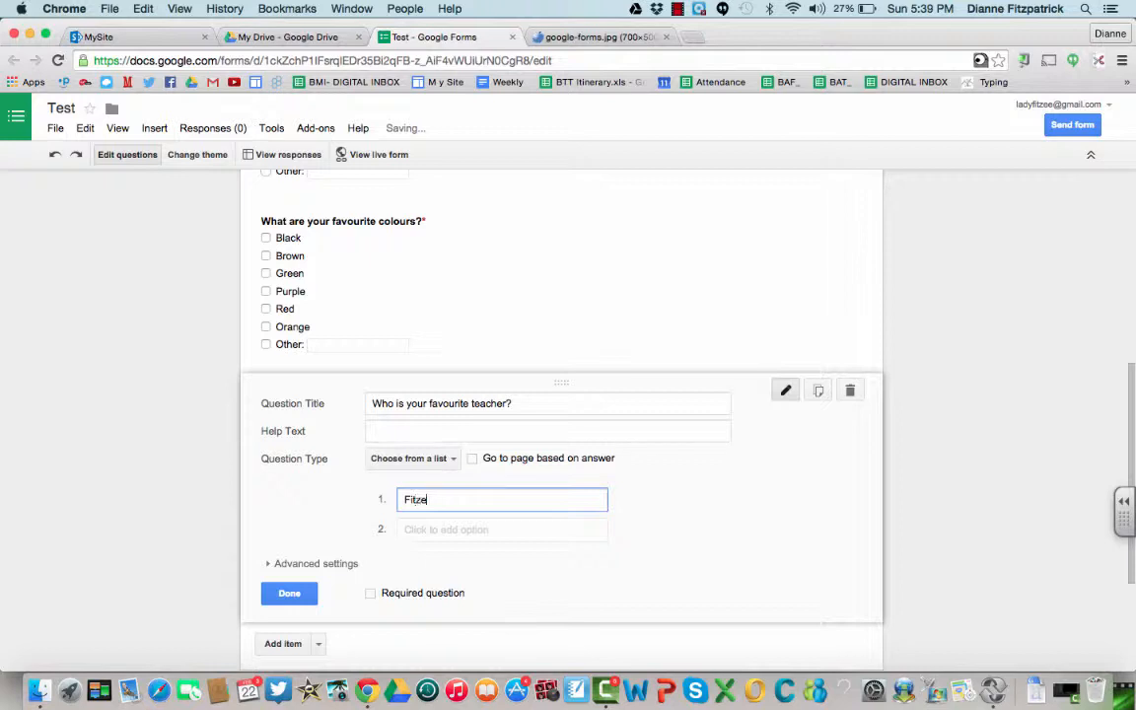
text(e)
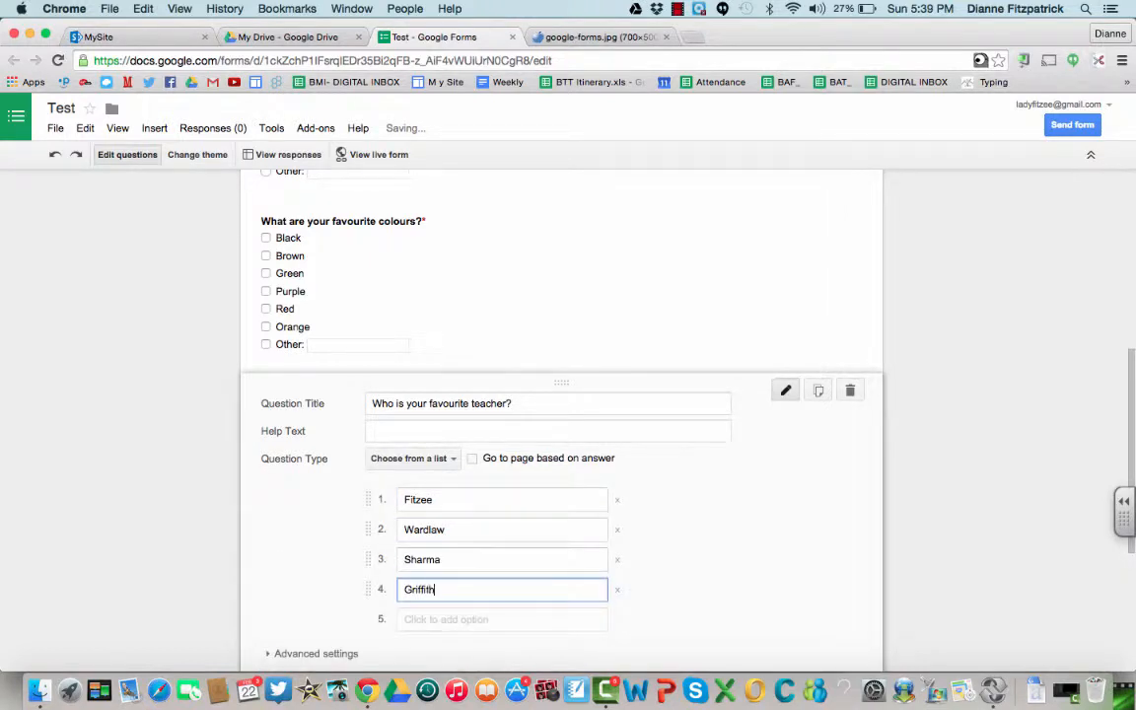
scroll(422, 507, down, 2)
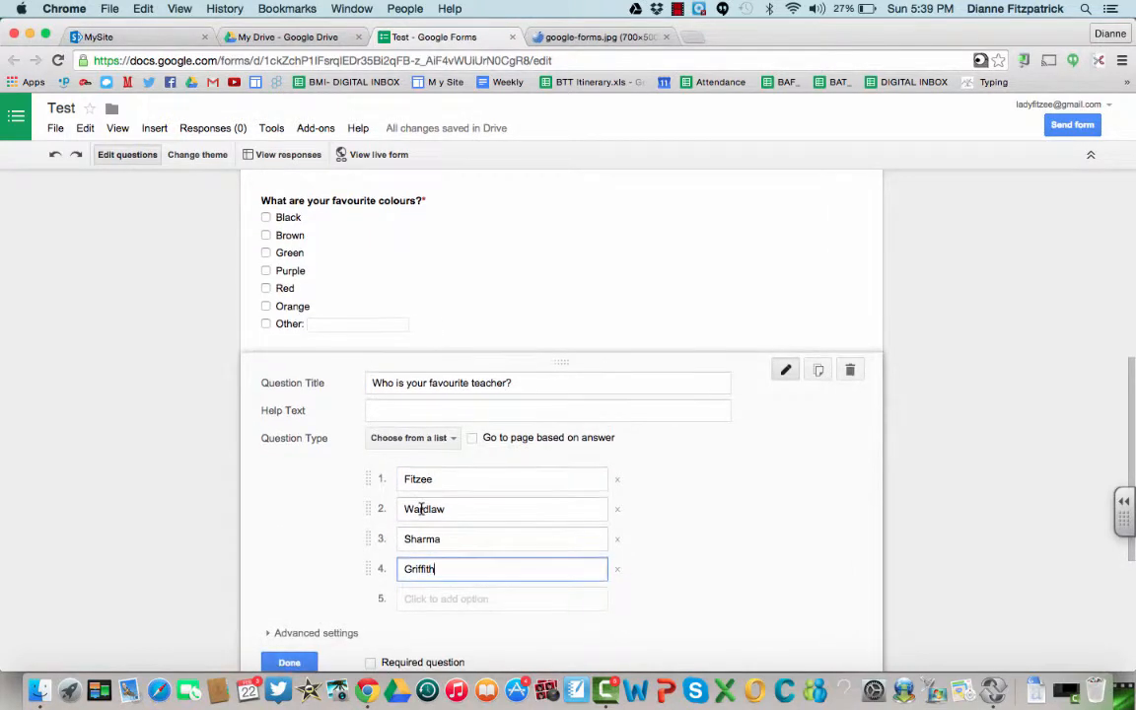
scroll(421, 508, down, 3)
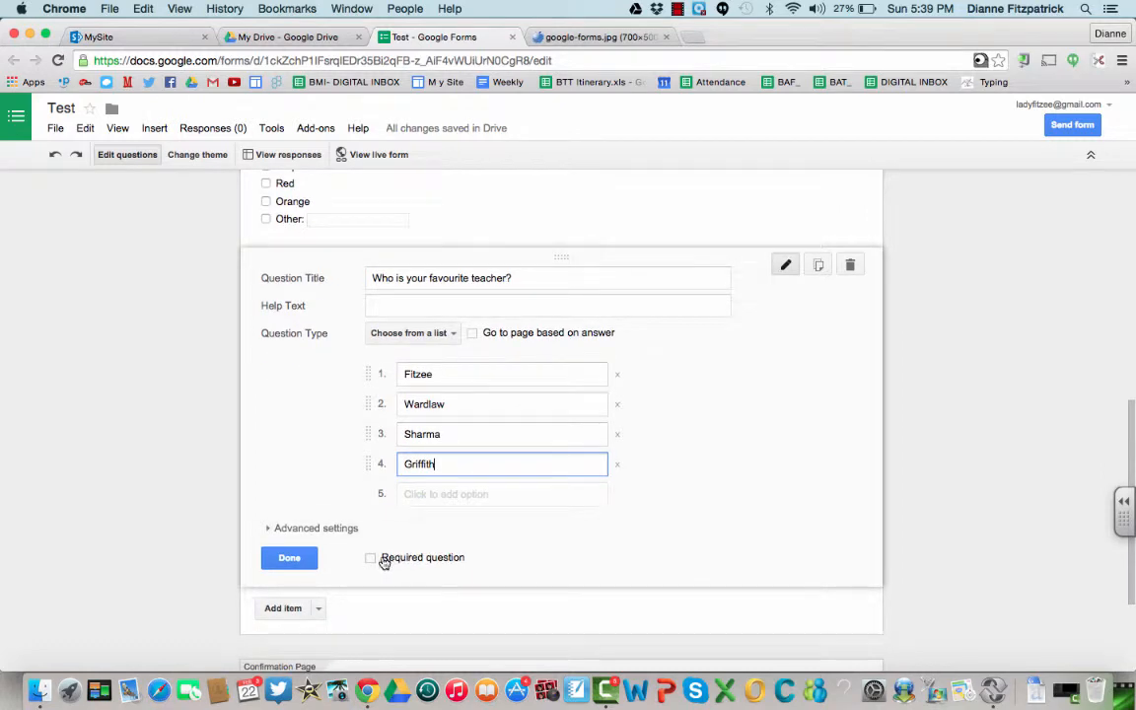
click(371, 559)
Step: Try choosing the second teacher from the list in the live form, then leave it without submitting
click(384, 155)
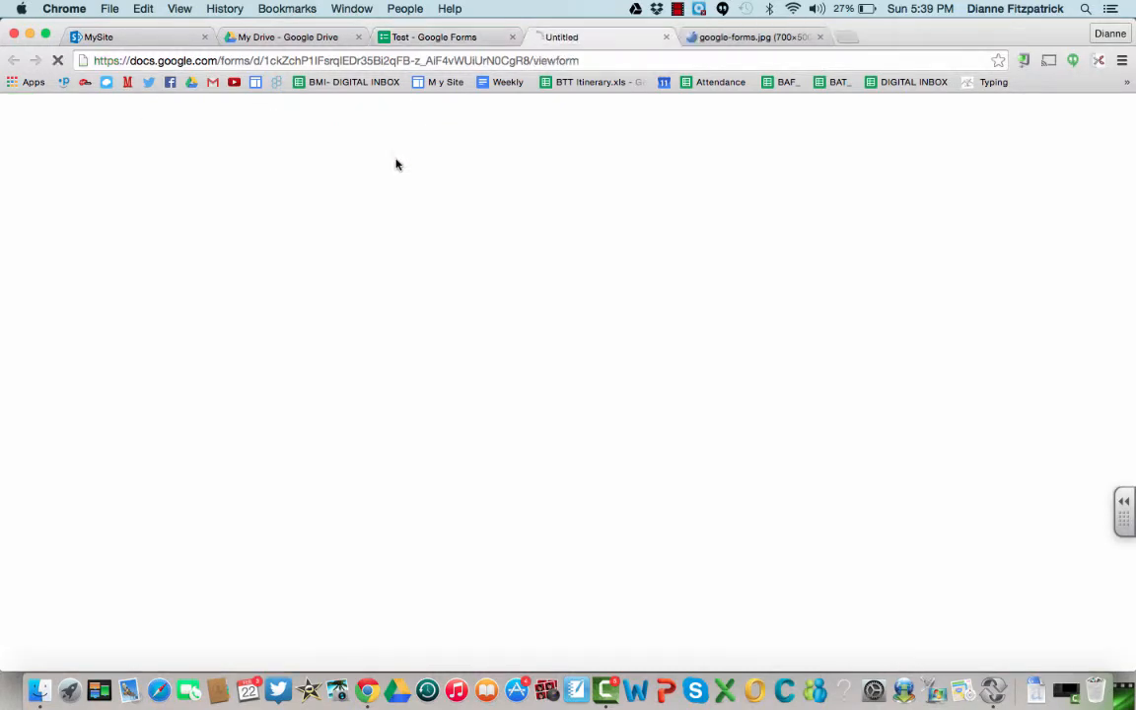
scroll(594, 378, down, 10)
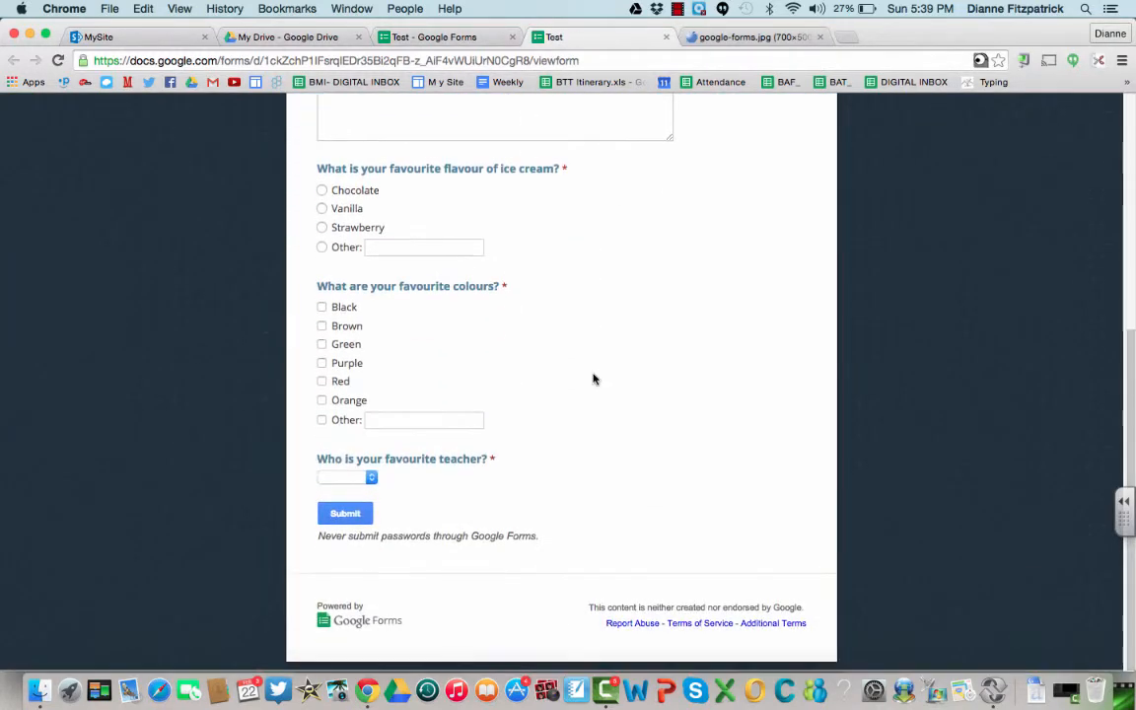
click(371, 478)
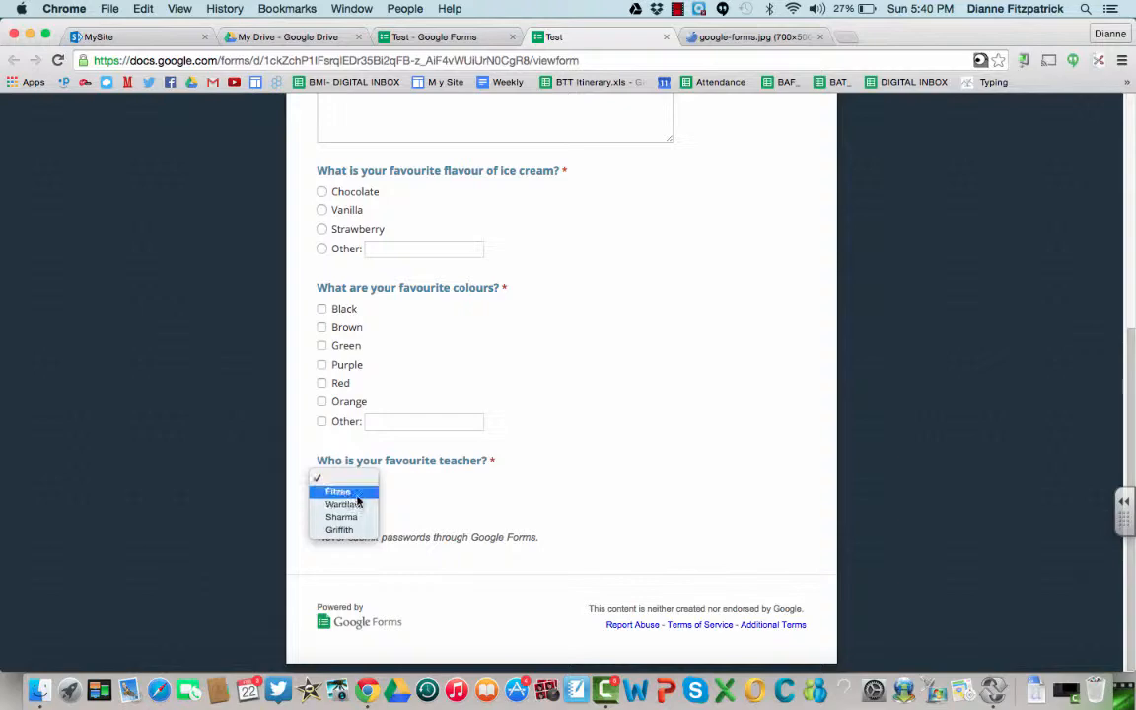
click(357, 505)
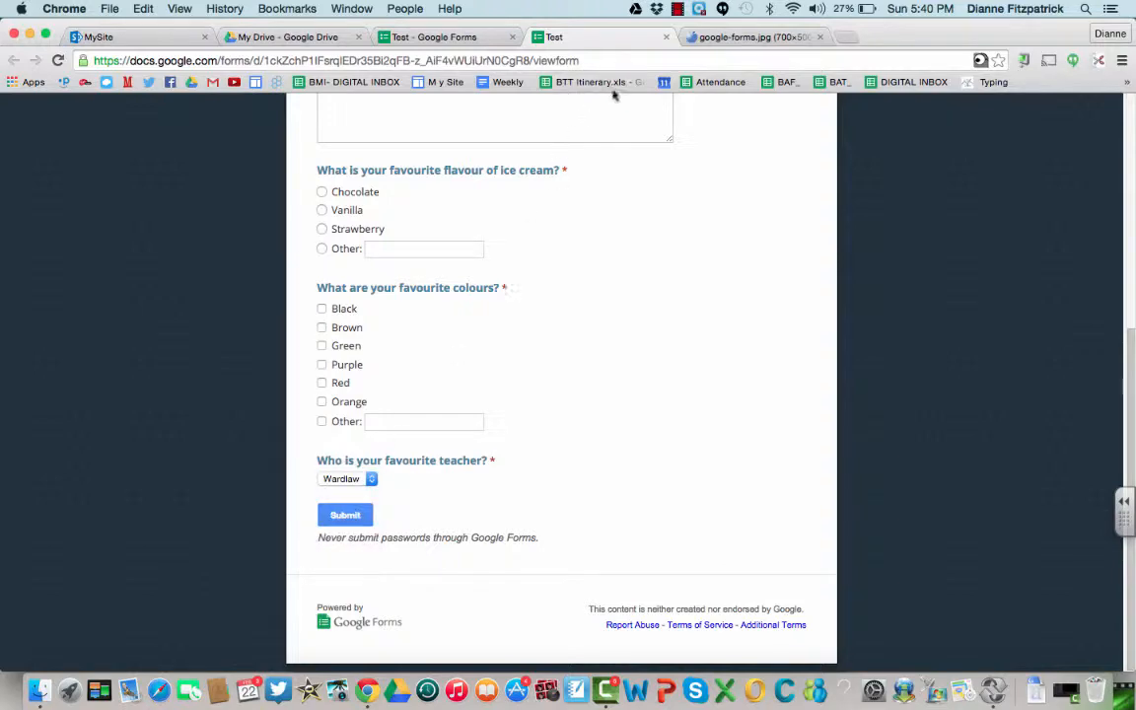
scroll(601, 307, up, 5)
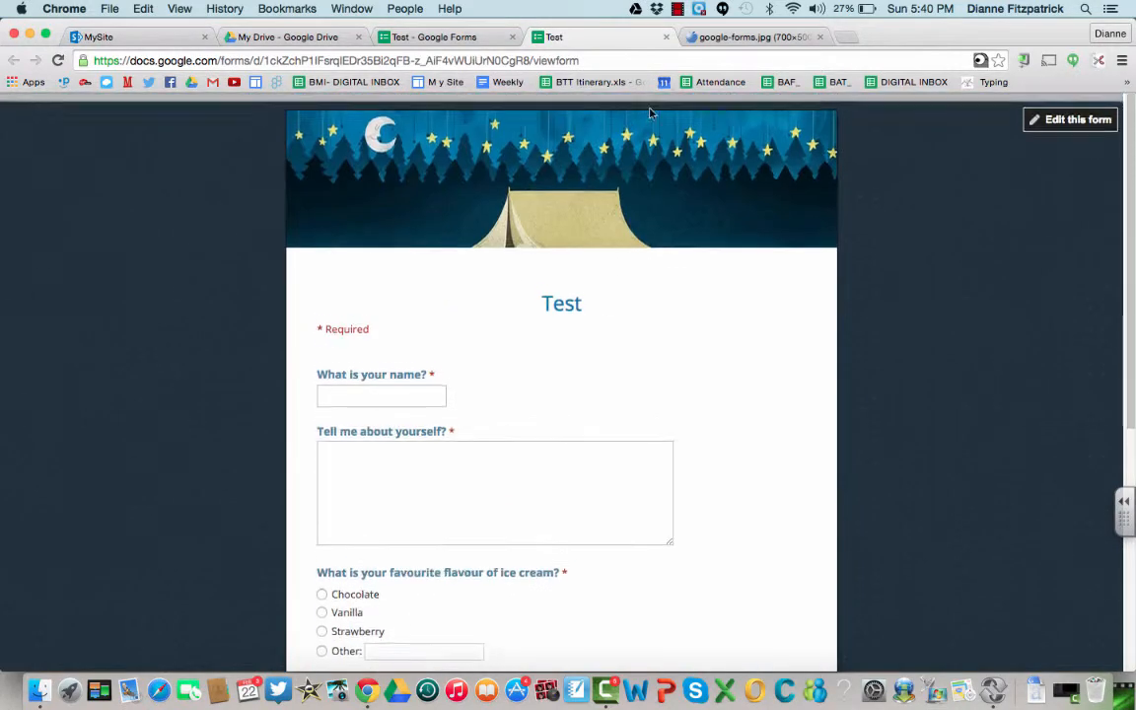
click(666, 37)
click(665, 256)
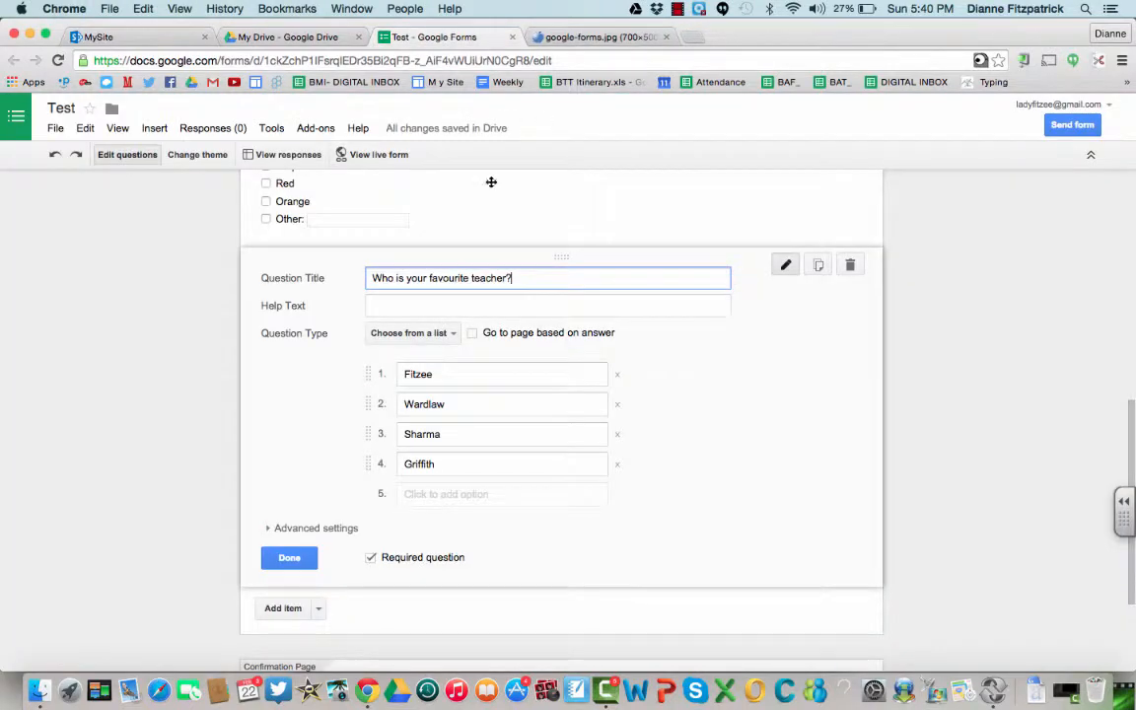
Step: Add a sixth question of type Scale below the teacher question
scroll(497, 484, down, 2)
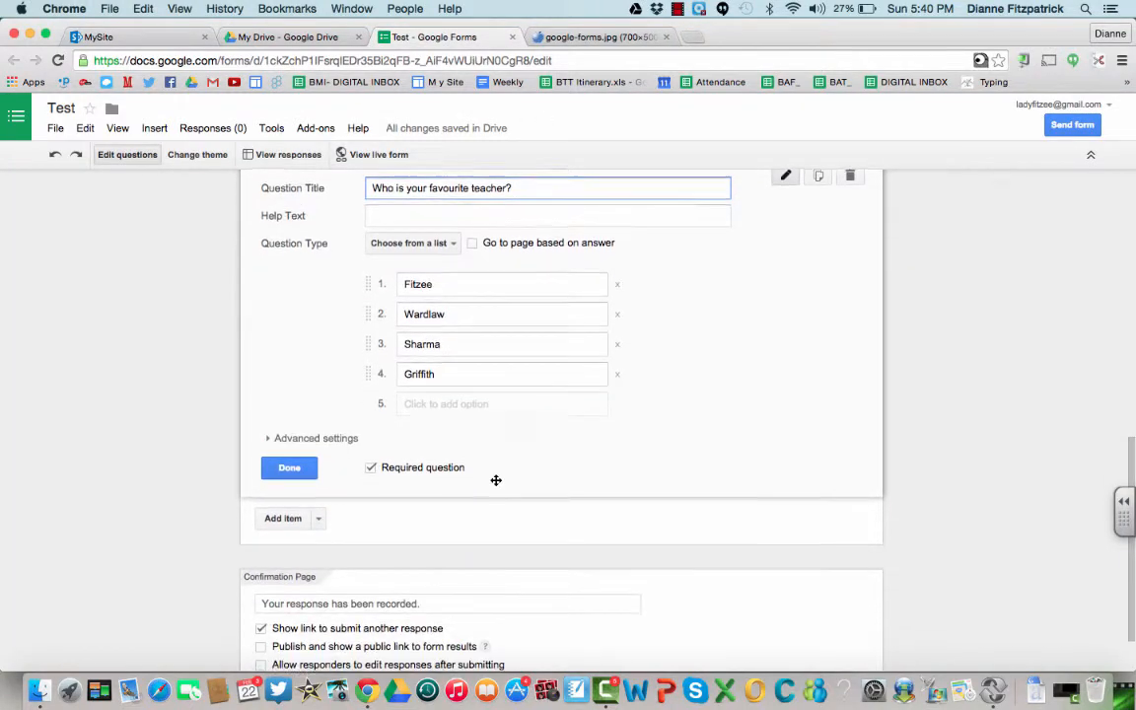
click(280, 518)
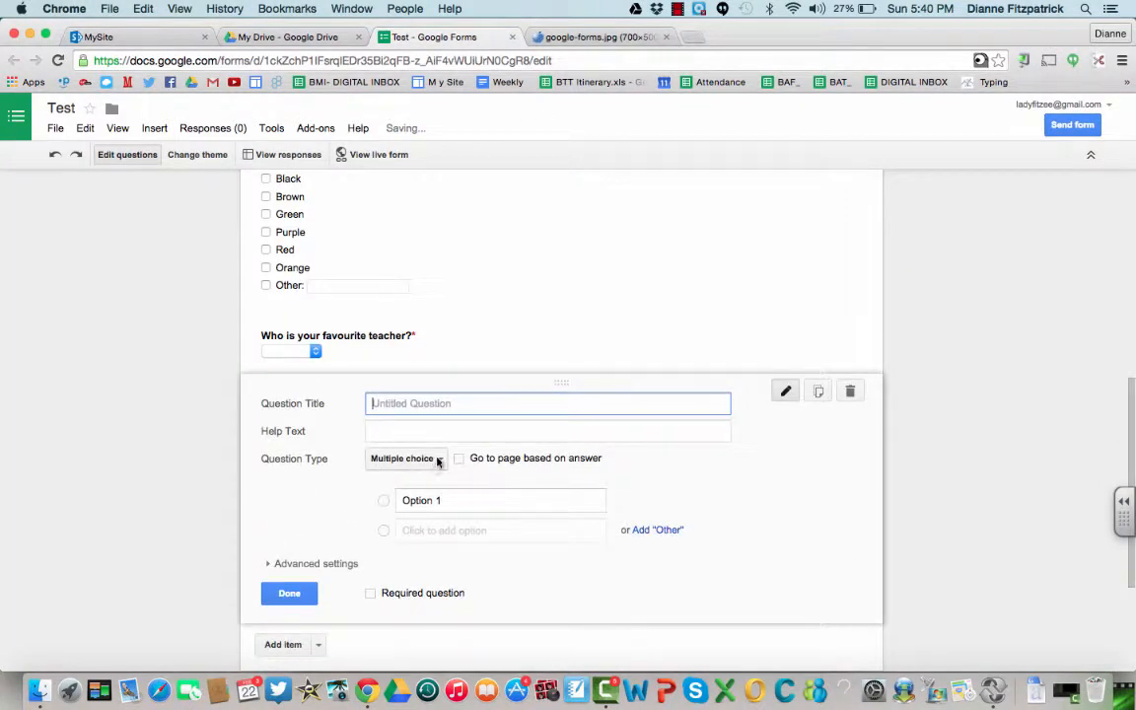
click(420, 458)
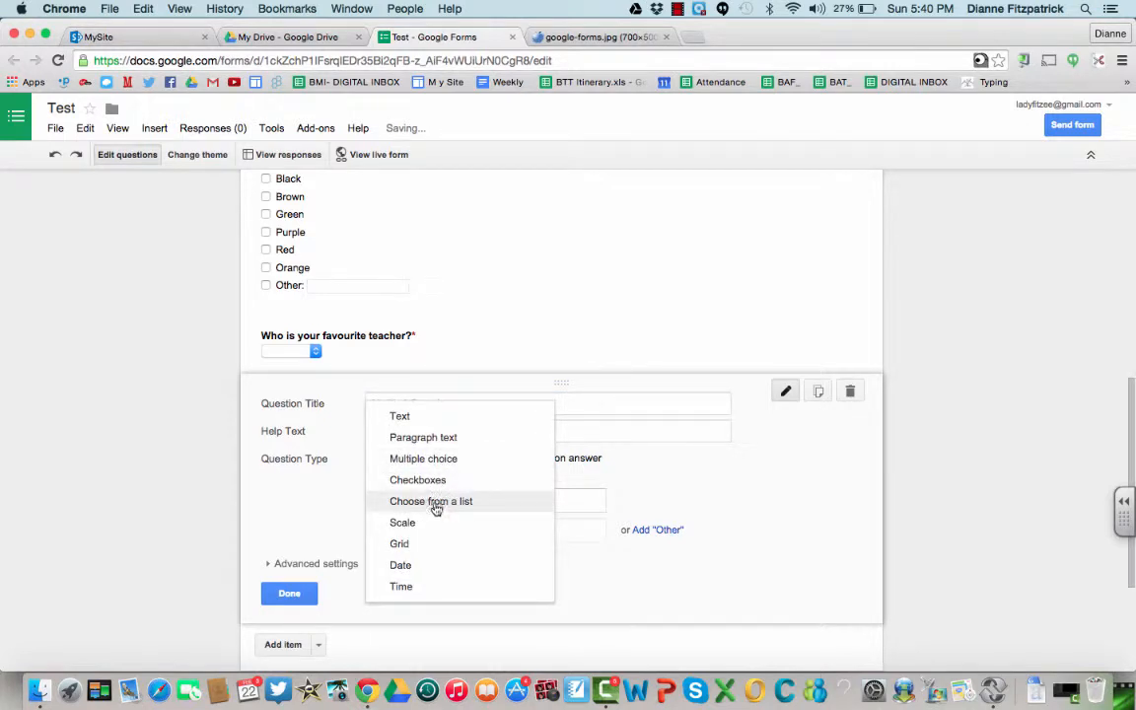
click(414, 524)
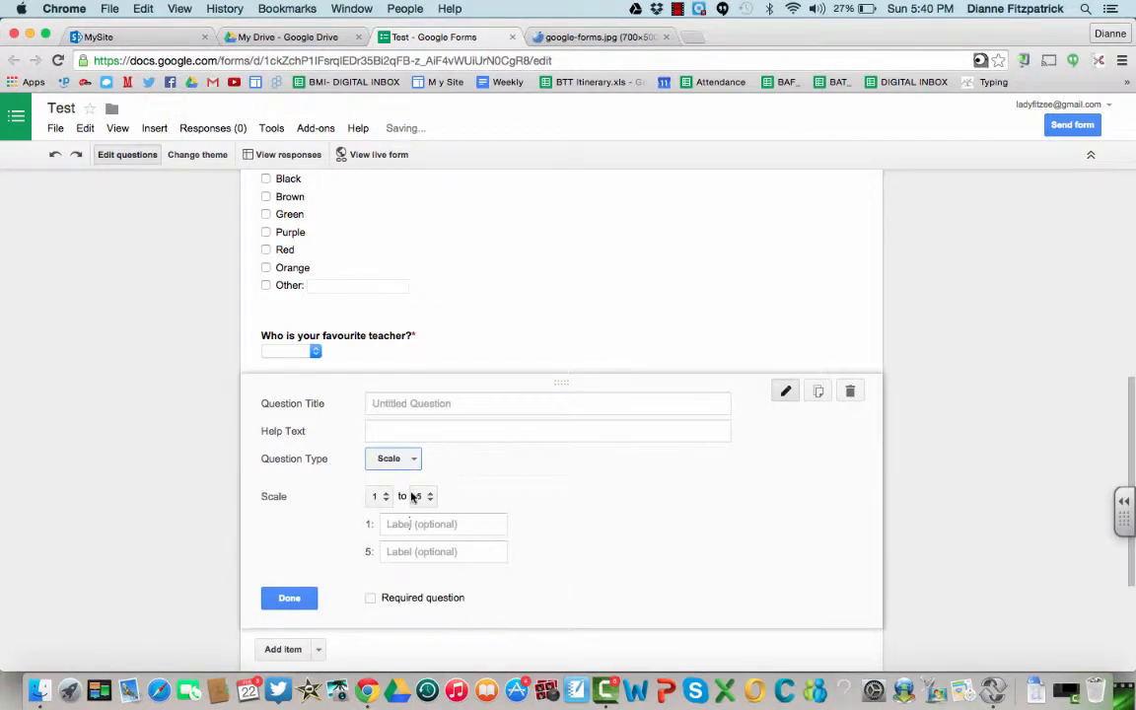
Step: Set the scale's upper limit to 5 and title the question "On a scale of 1 - 5 how much do you like business?"
click(412, 403)
text(O)
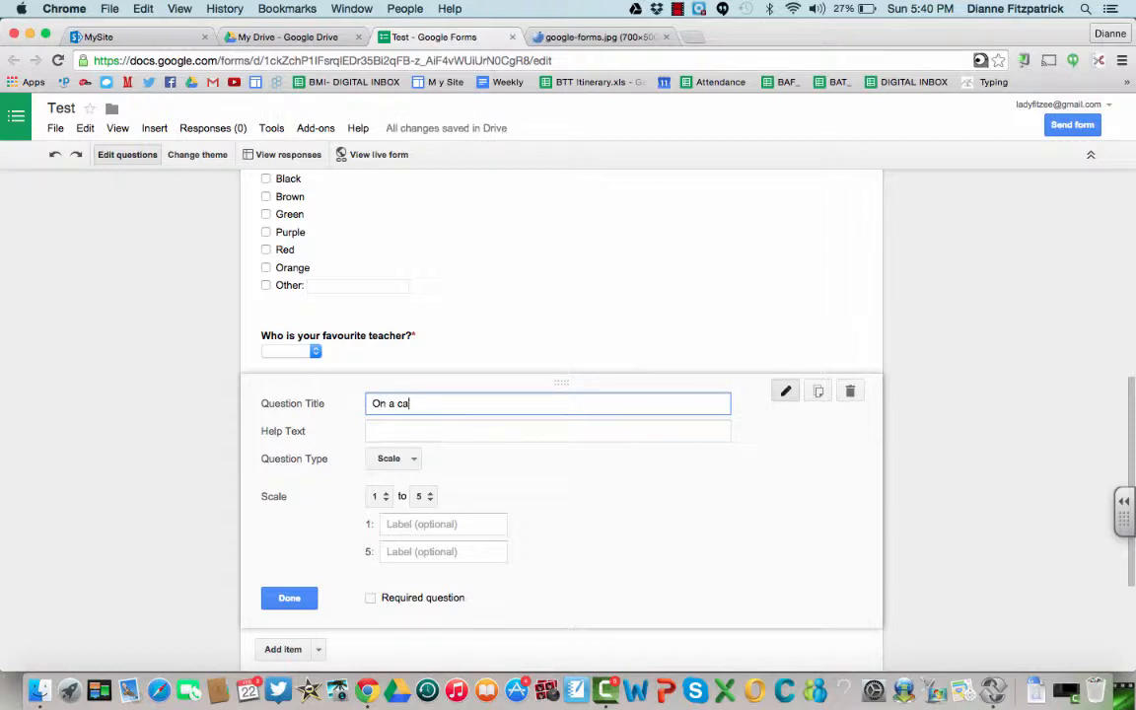
text(n a)
click(424, 497)
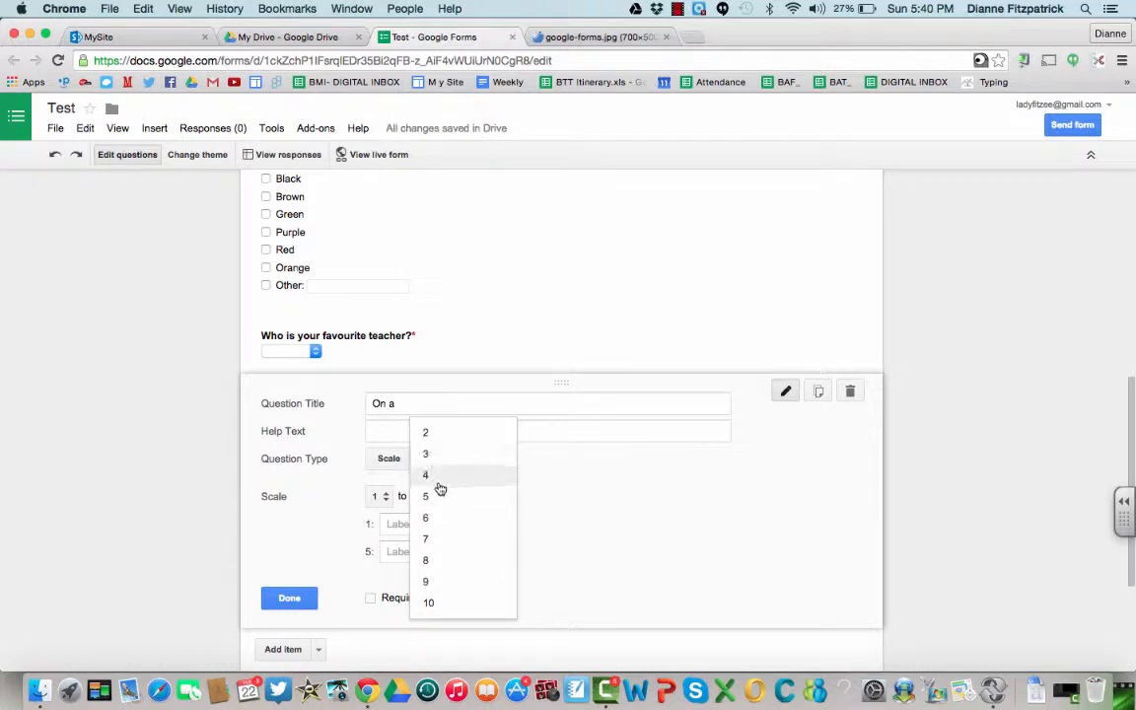
click(439, 496)
click(439, 408)
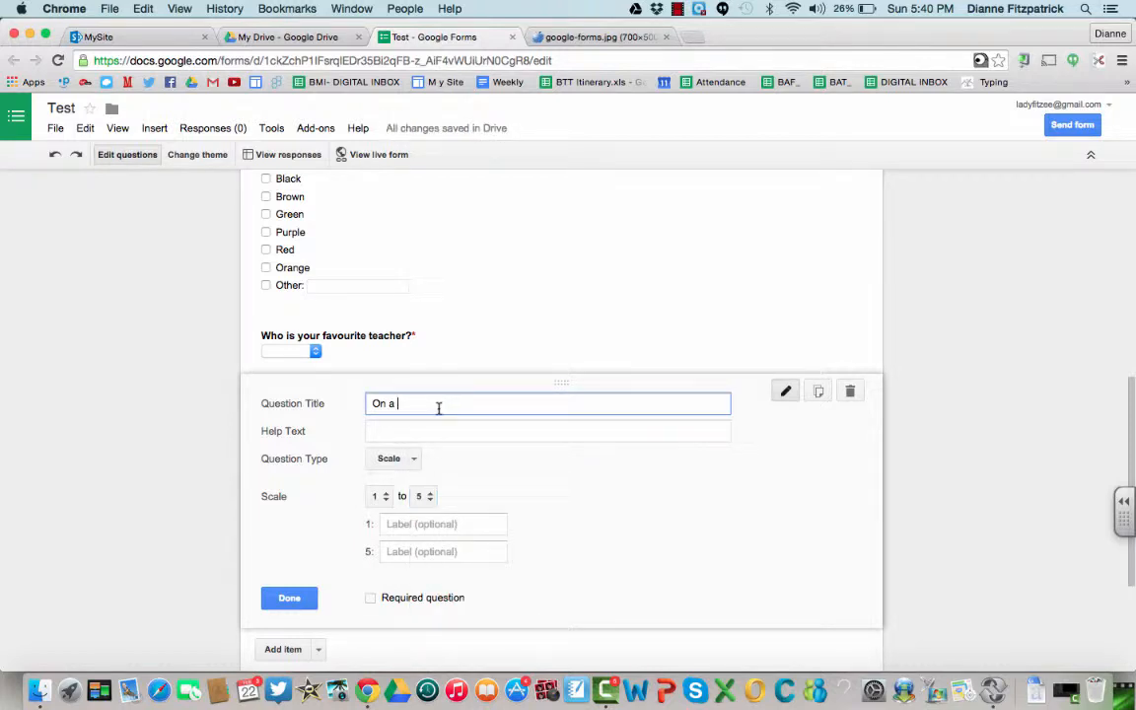
text(scale of 1 - 5 how much do you like business?)
Step: Label the low end of the business scale "Not at all" and the high end "Very Much"
click(401, 526)
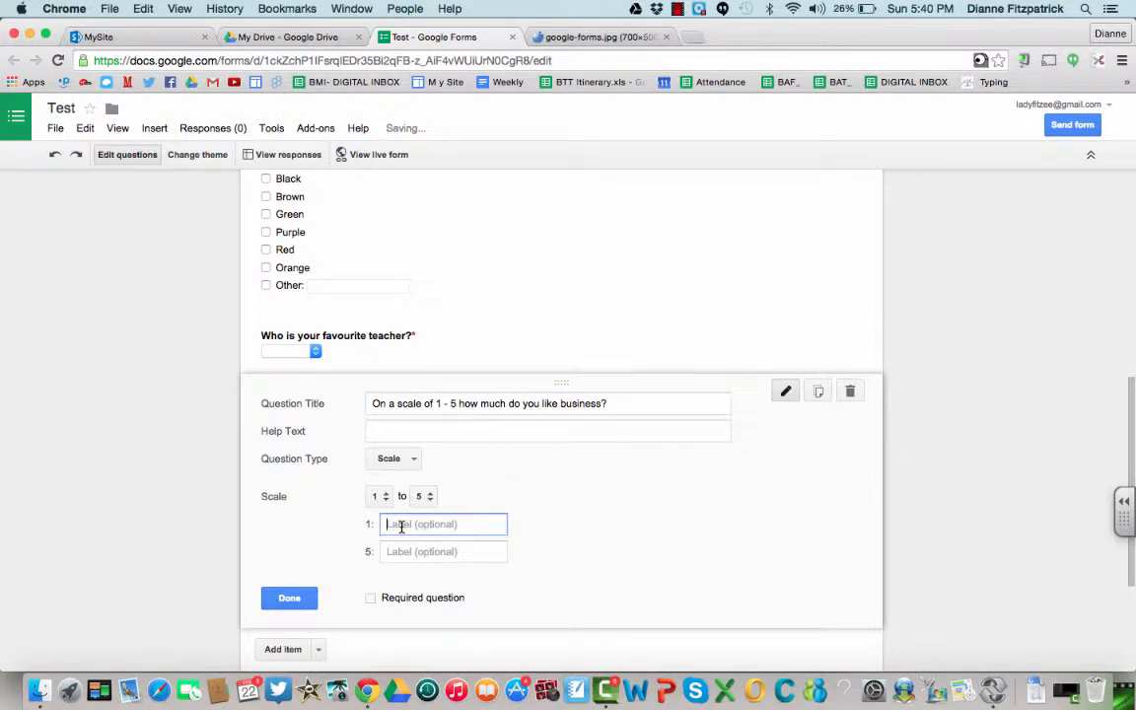
text(not)
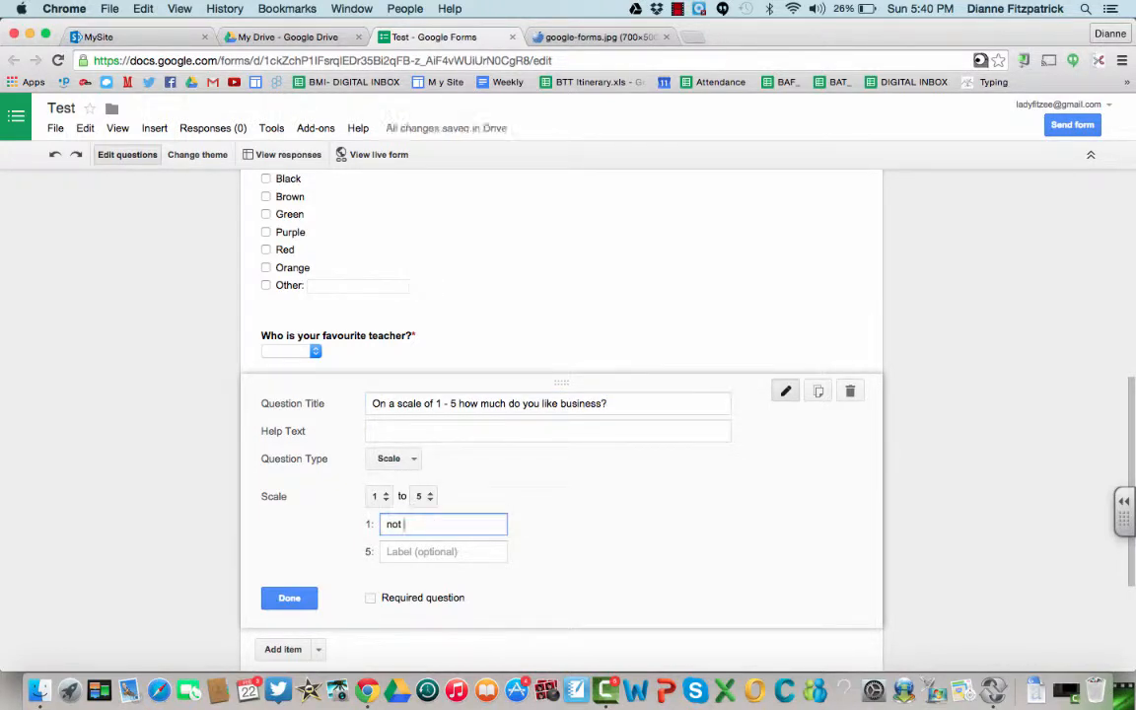
key(BackSpace)
key(BackSpace)
text(Not at all)
key(Tab)
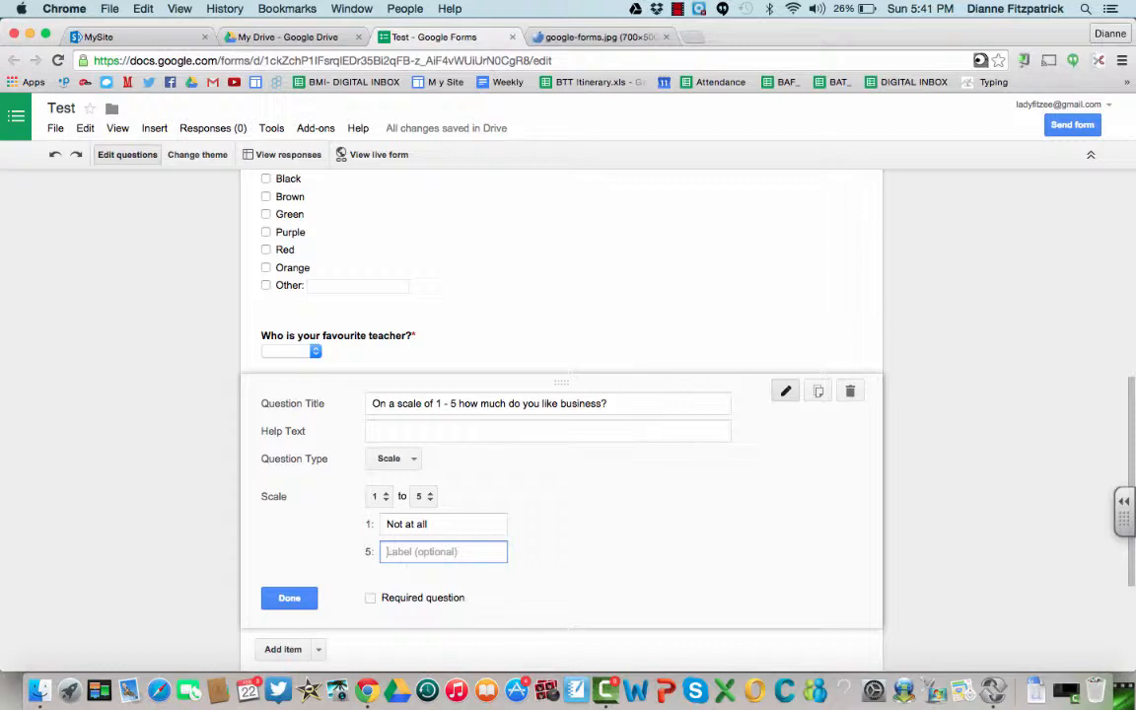
text(Very Much)
Step: Add the help text "5 is the most, 1 is the least" to the scale question and make it required
click(383, 430)
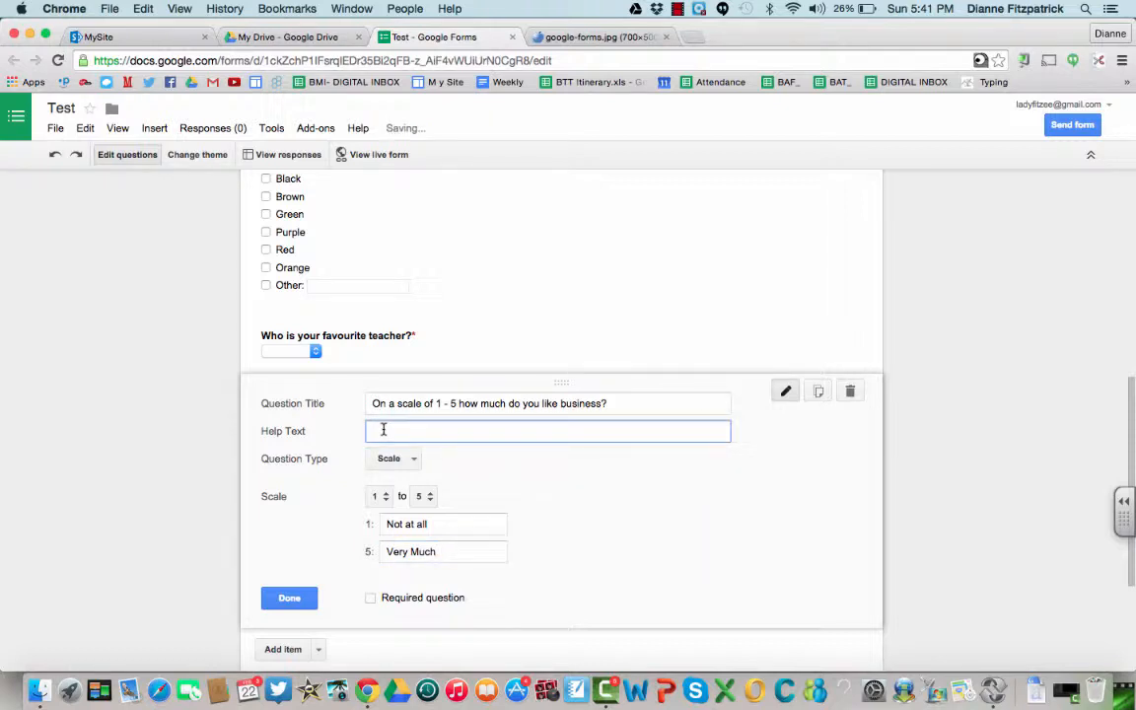
text(5 is the mos)
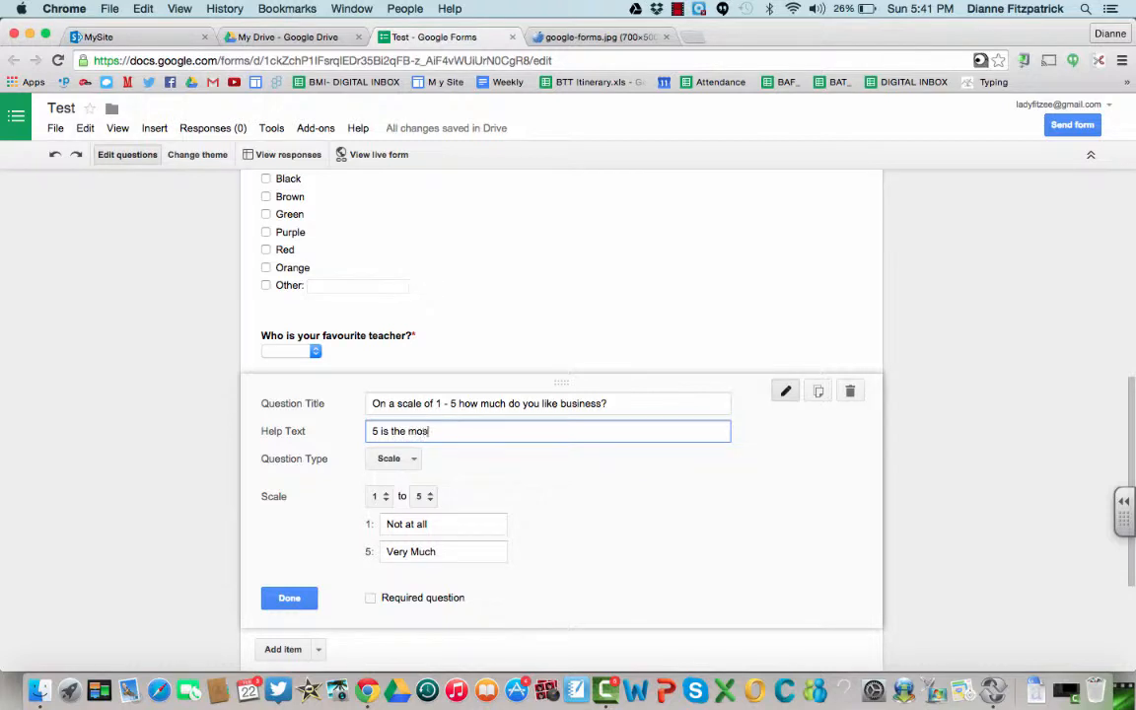
text(t, 1 is the least)
click(371, 598)
Step: Try rating business as 5 in the live form, then leave it without submitting
click(385, 158)
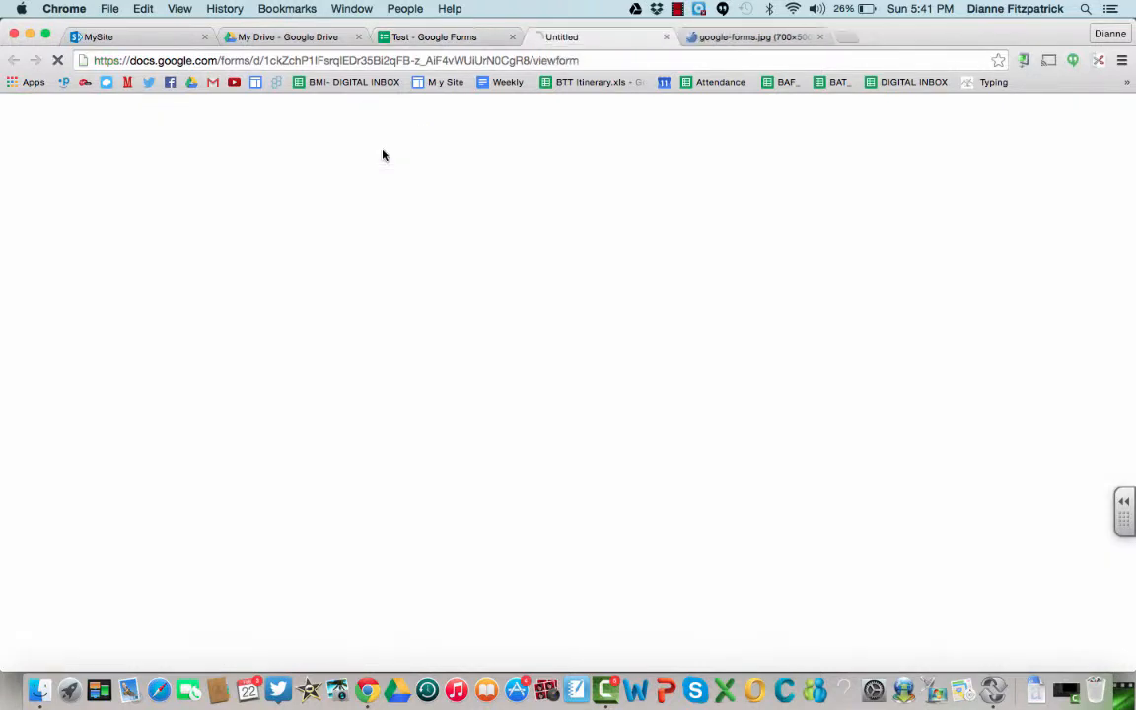
scroll(433, 371, down, 5)
scroll(433, 371, down, 2)
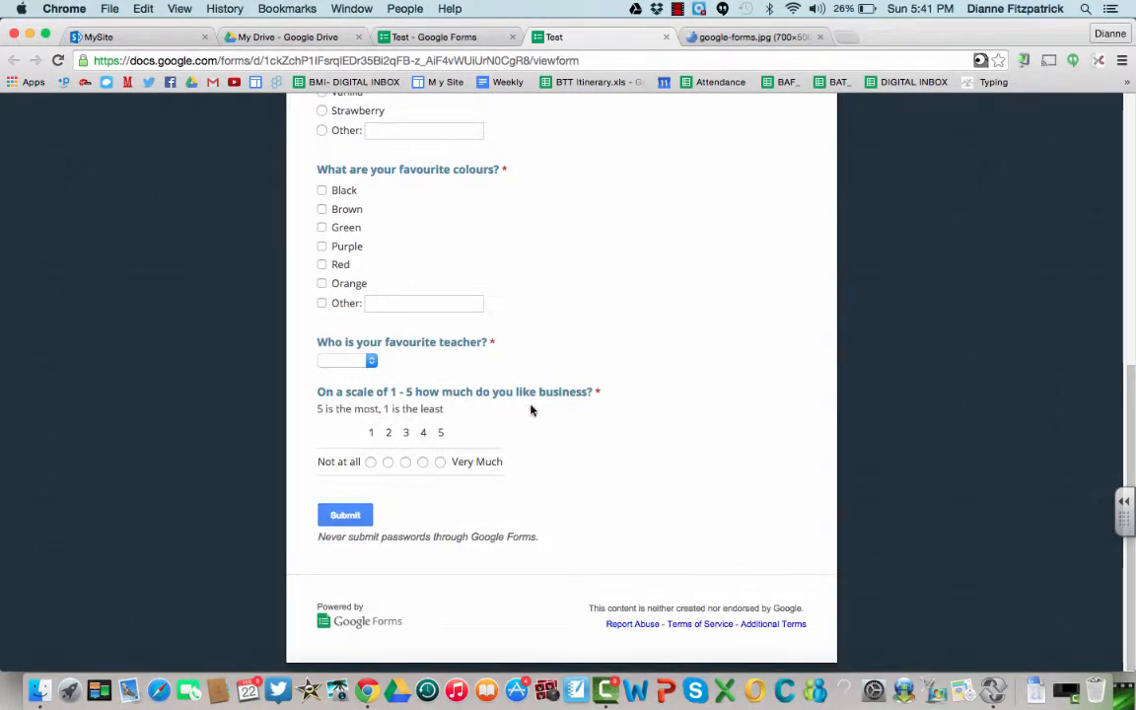
click(440, 463)
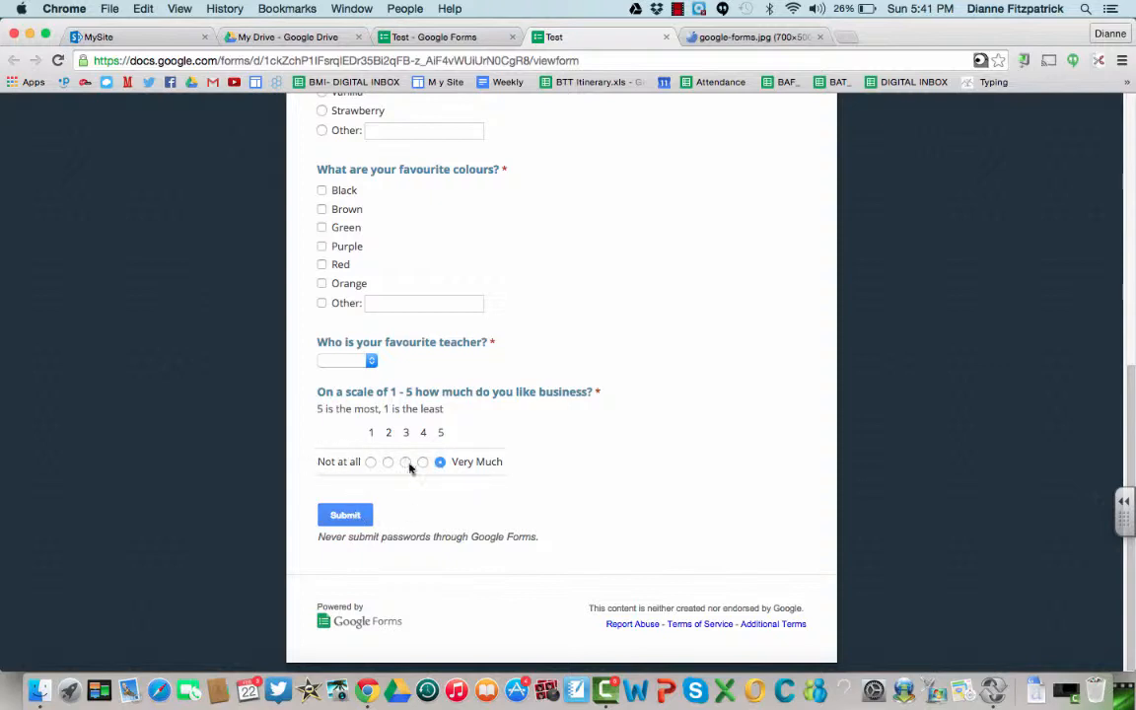
click(666, 36)
click(552, 256)
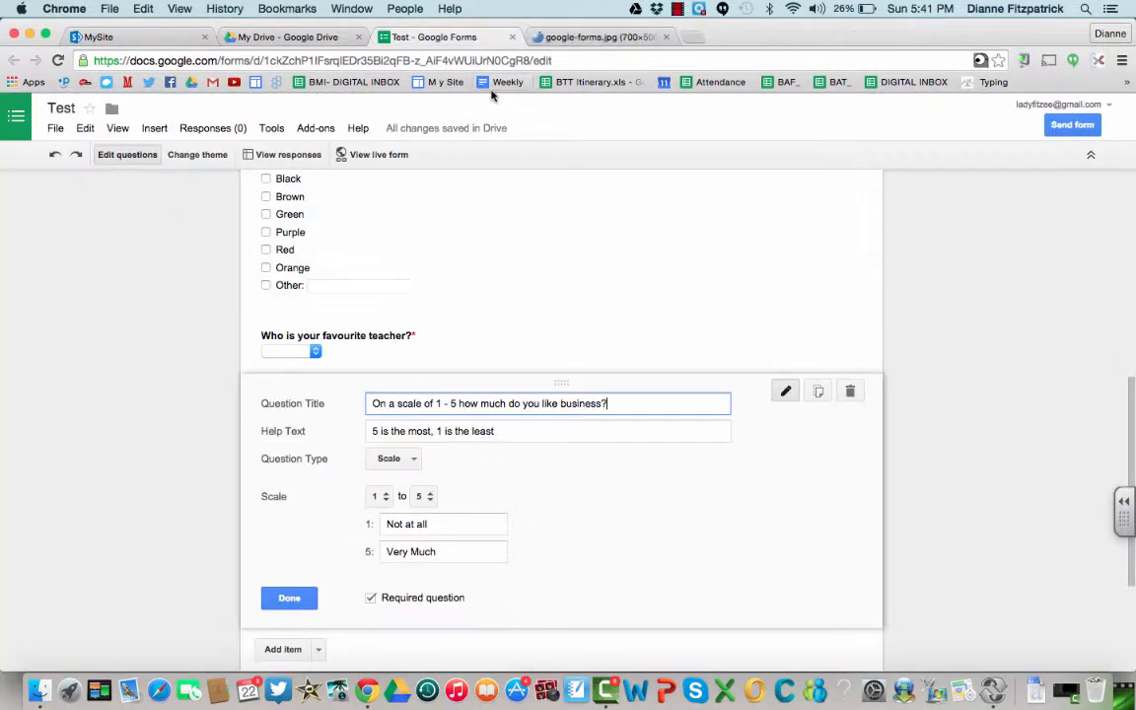
Step: Add a Grid question below the scale question, titled "For the following questions choose the most applicable to you:"
scroll(421, 495, down, 3)
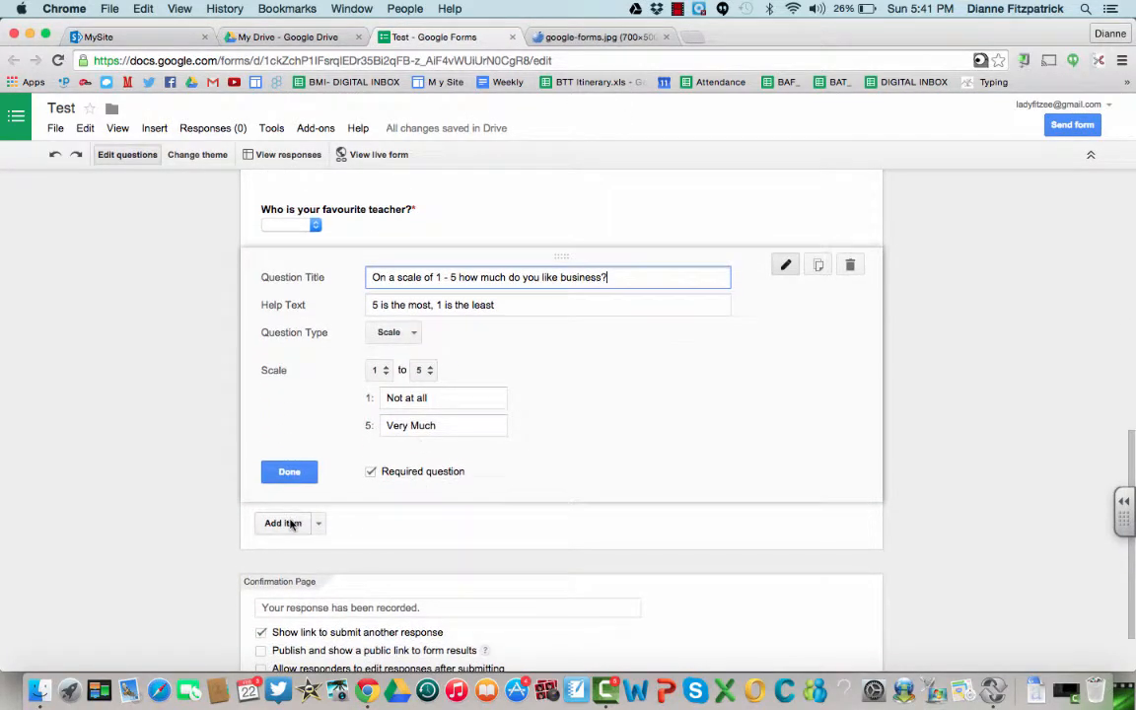
click(286, 524)
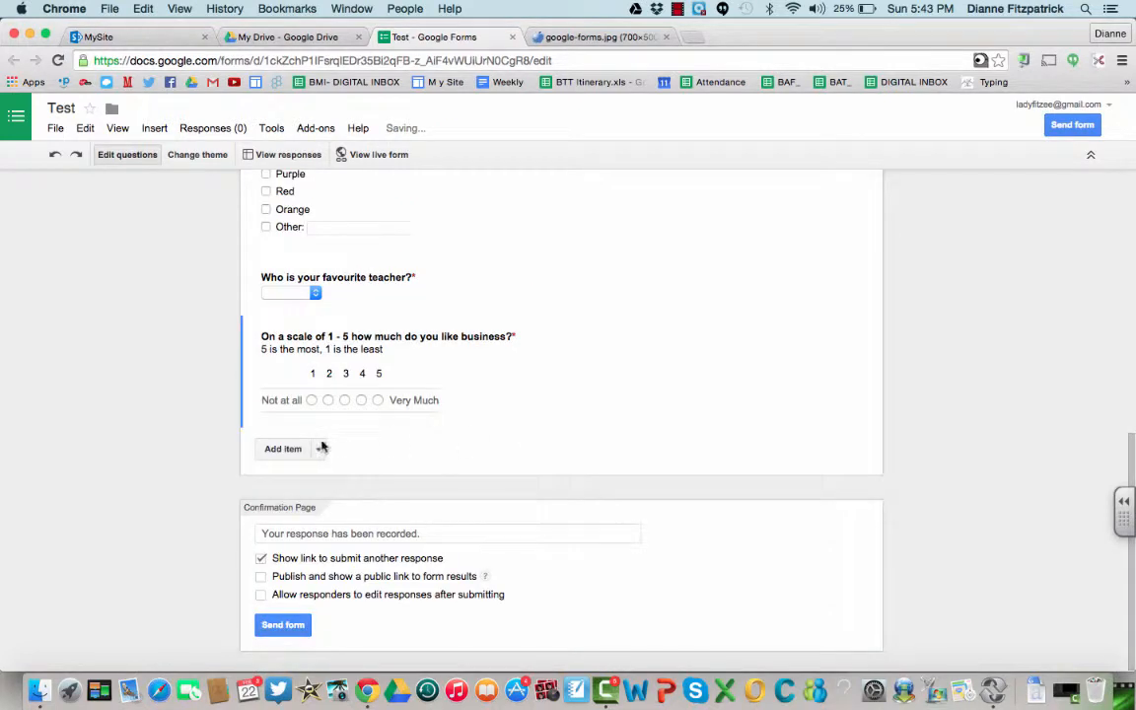
click(288, 451)
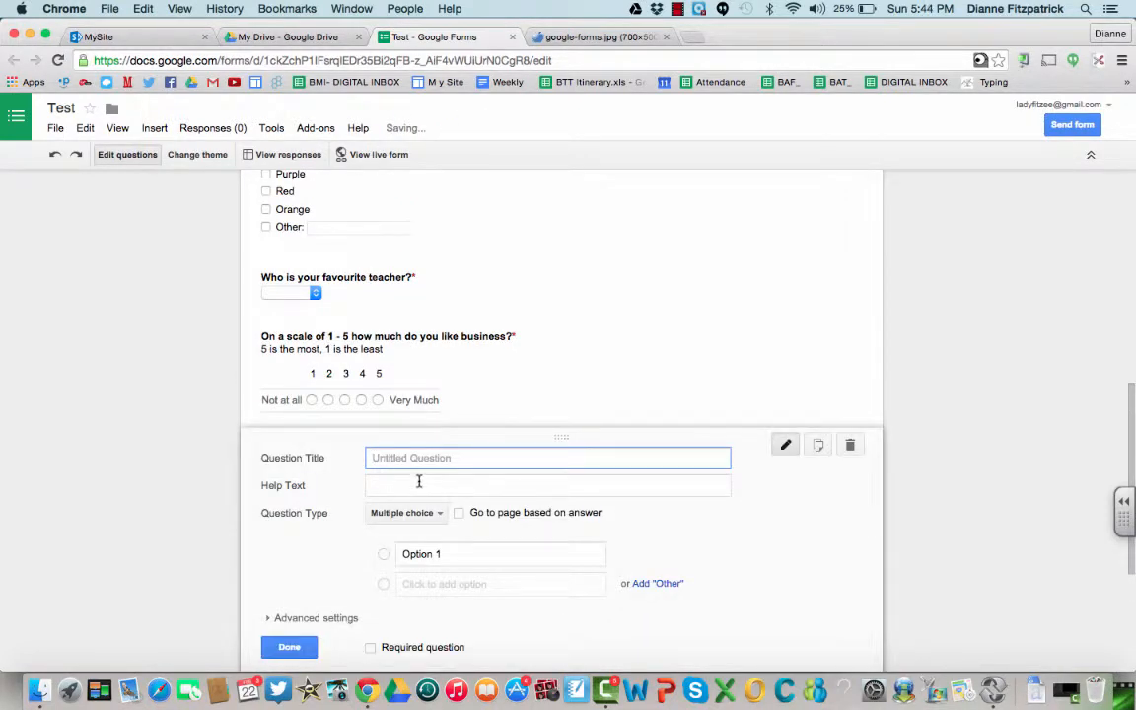
click(399, 513)
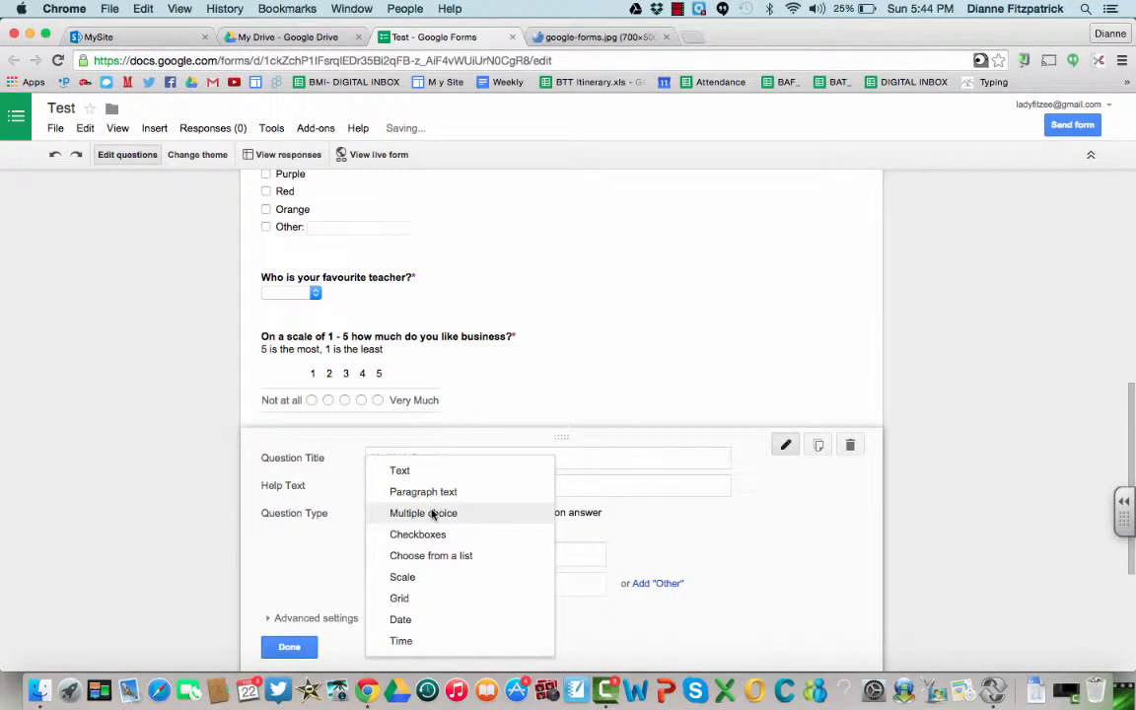
click(416, 597)
scroll(456, 493, down, 1)
scroll(455, 493, down, 2)
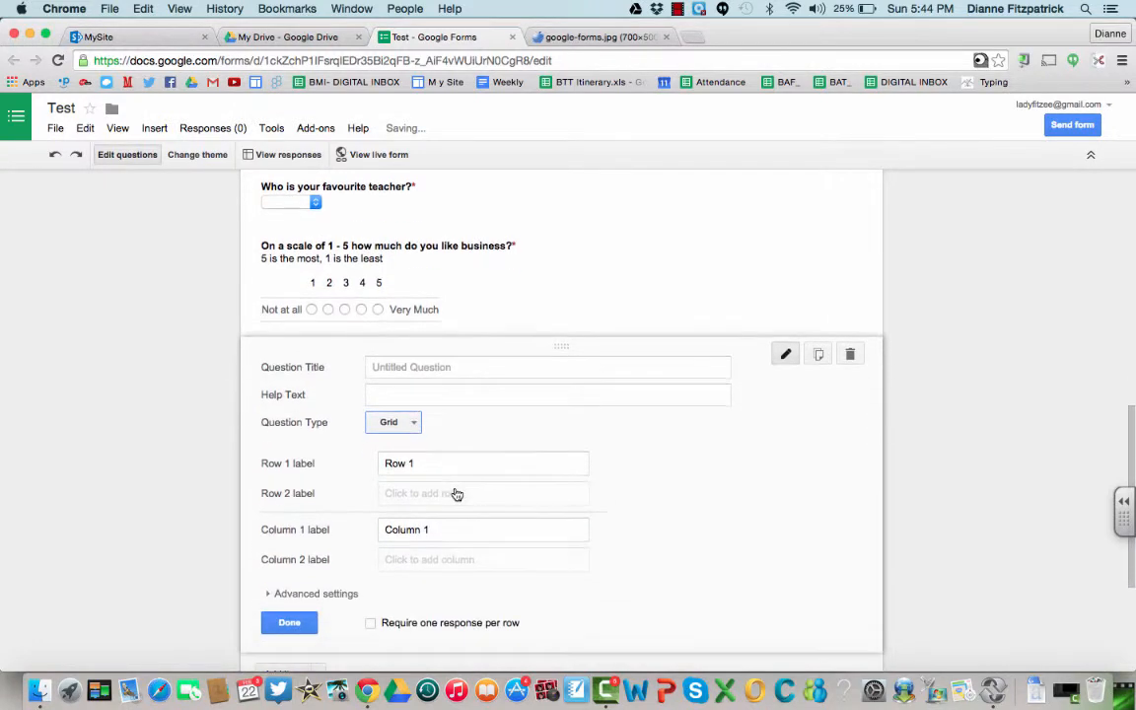
click(409, 343)
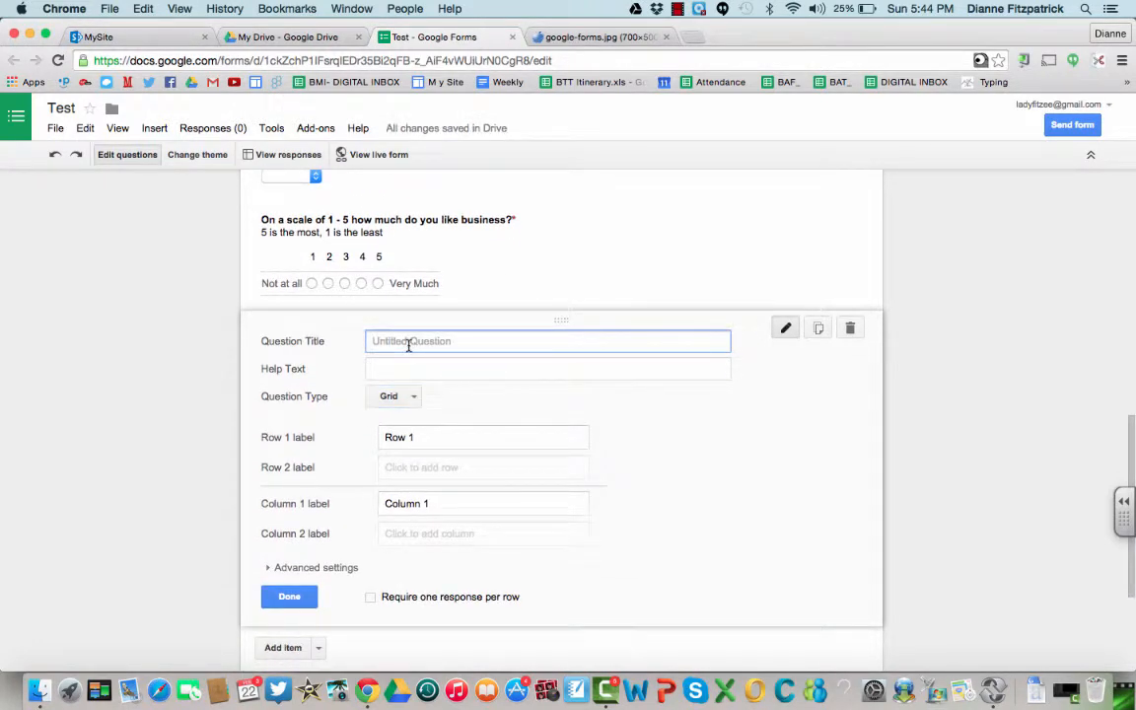
text(For the following questions choose the most applicable to you.)
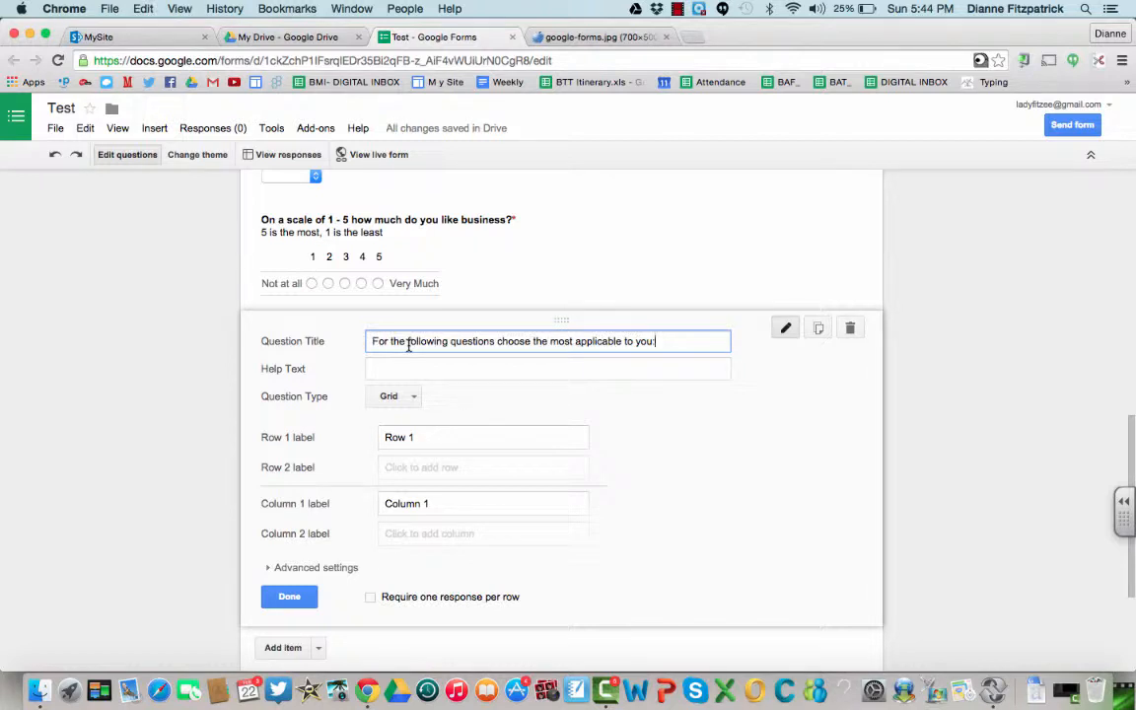
Step: Label the grid's three columns "Disagree", "Not Sure" and "Agree"
scroll(424, 474, down, 1)
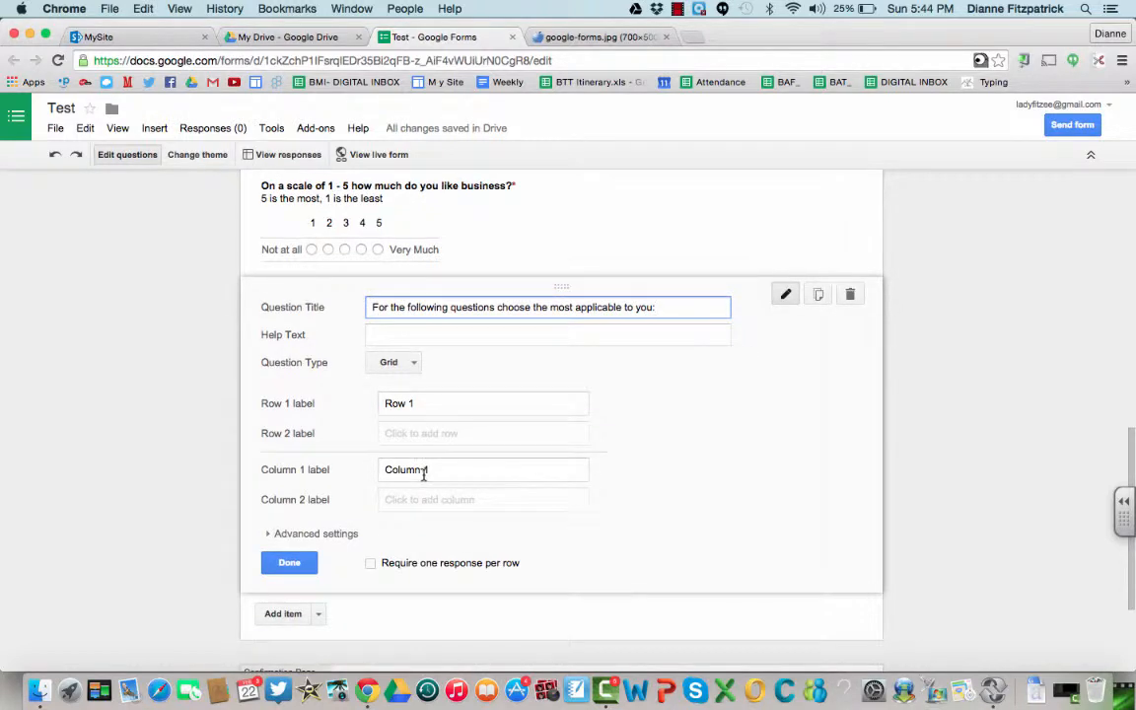
click(416, 474)
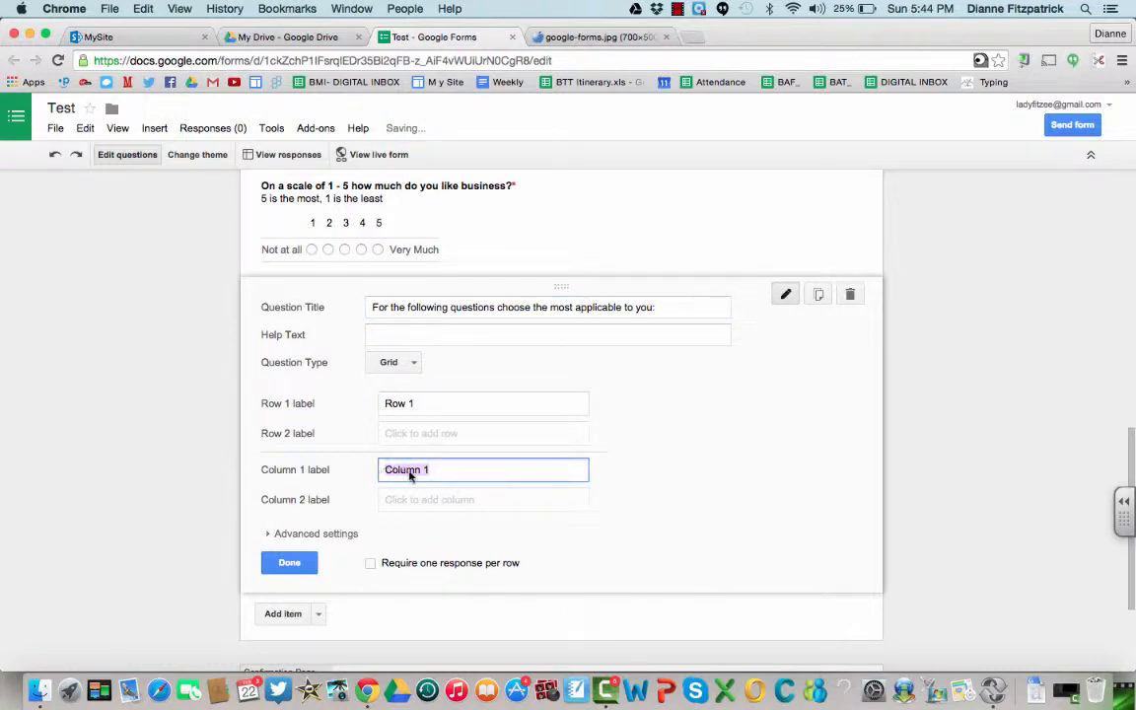
text(Disagree)
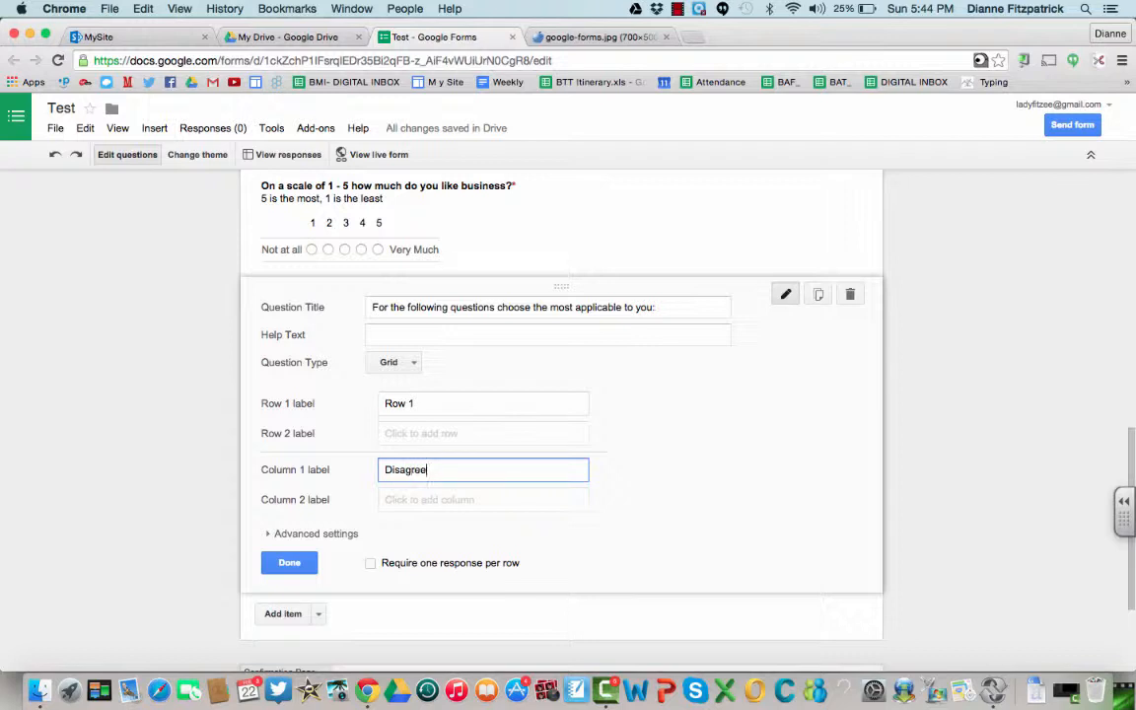
key(Tab)
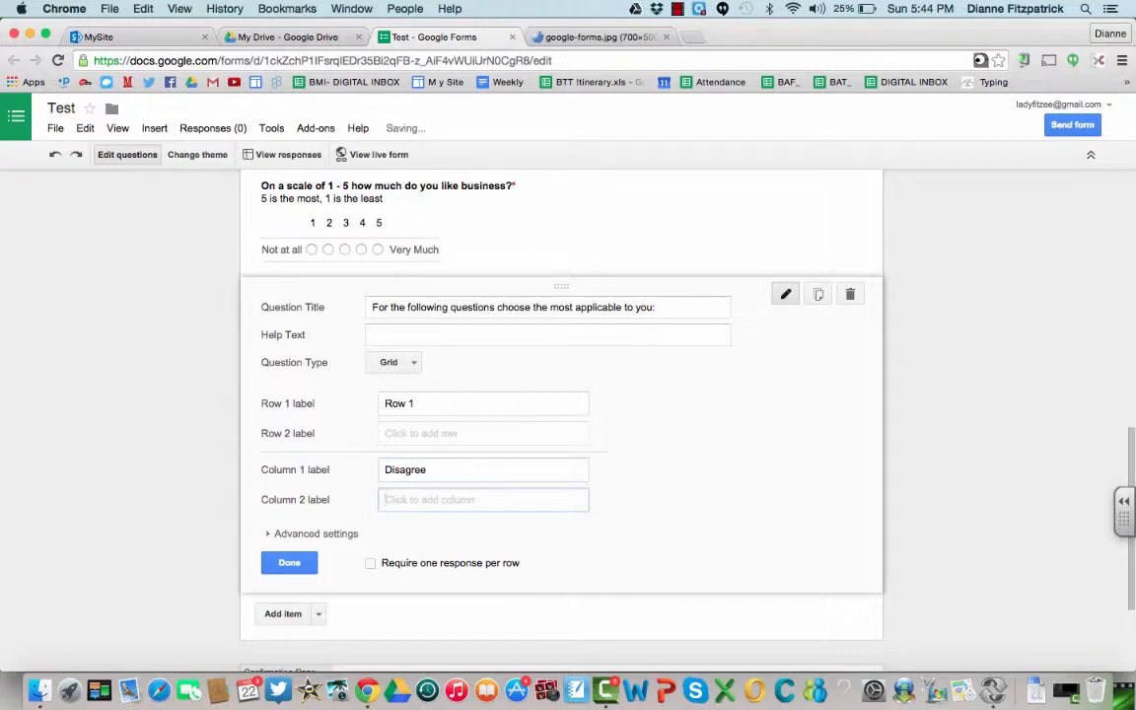
text(Not Sure)
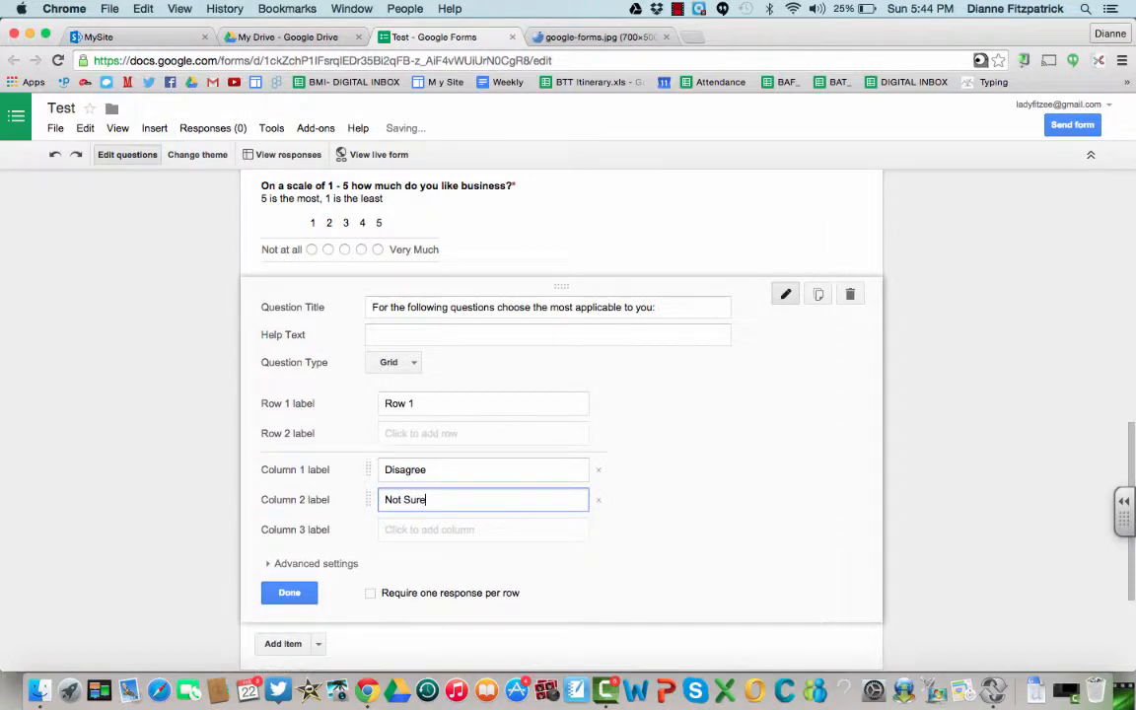
key(Tab)
text(A)
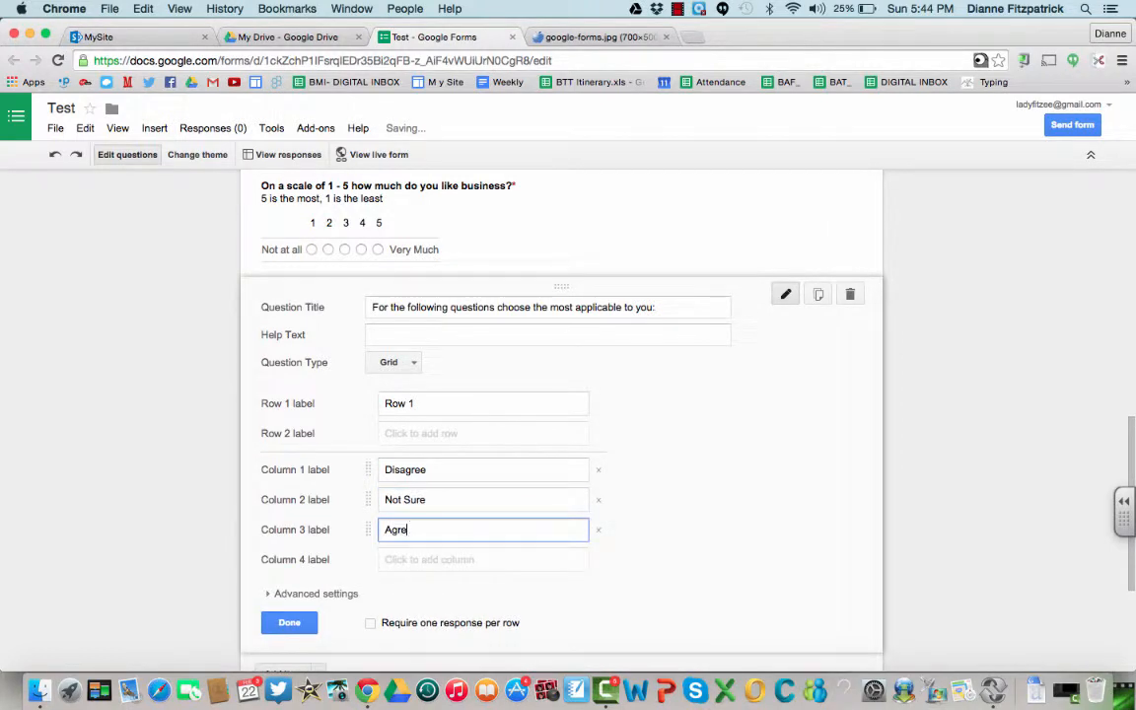
Step: Label the grid's first two rows "I like Dogs" and "I like Cats"
click(418, 406)
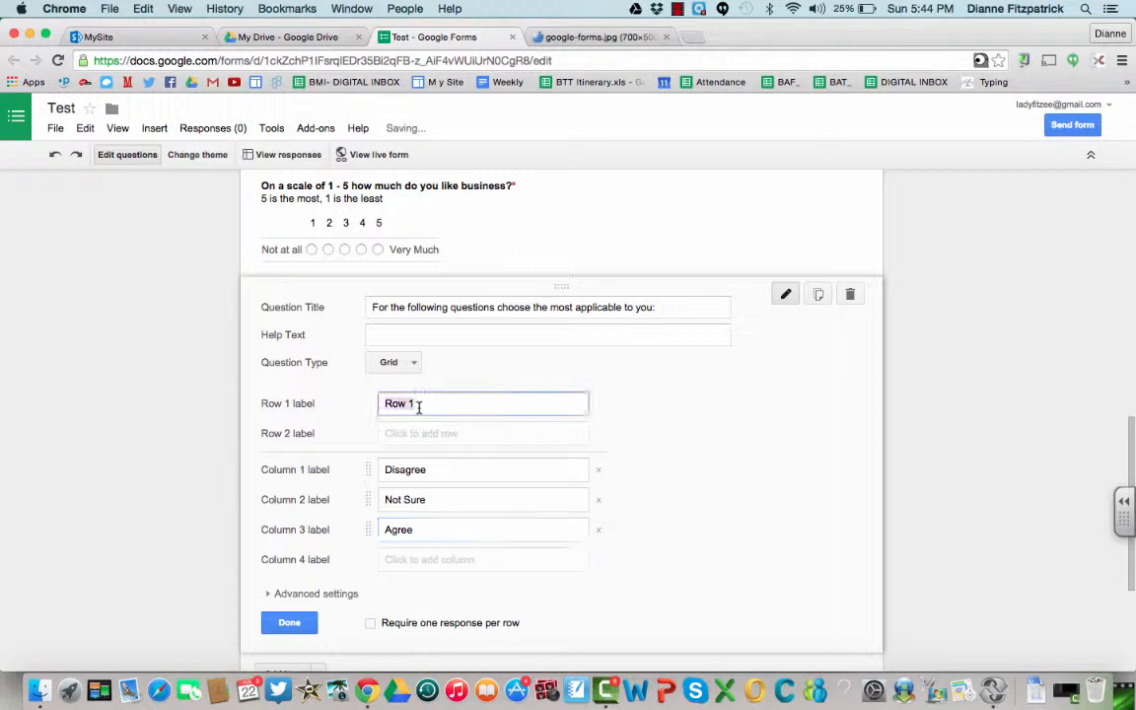
text(I like Dogs)
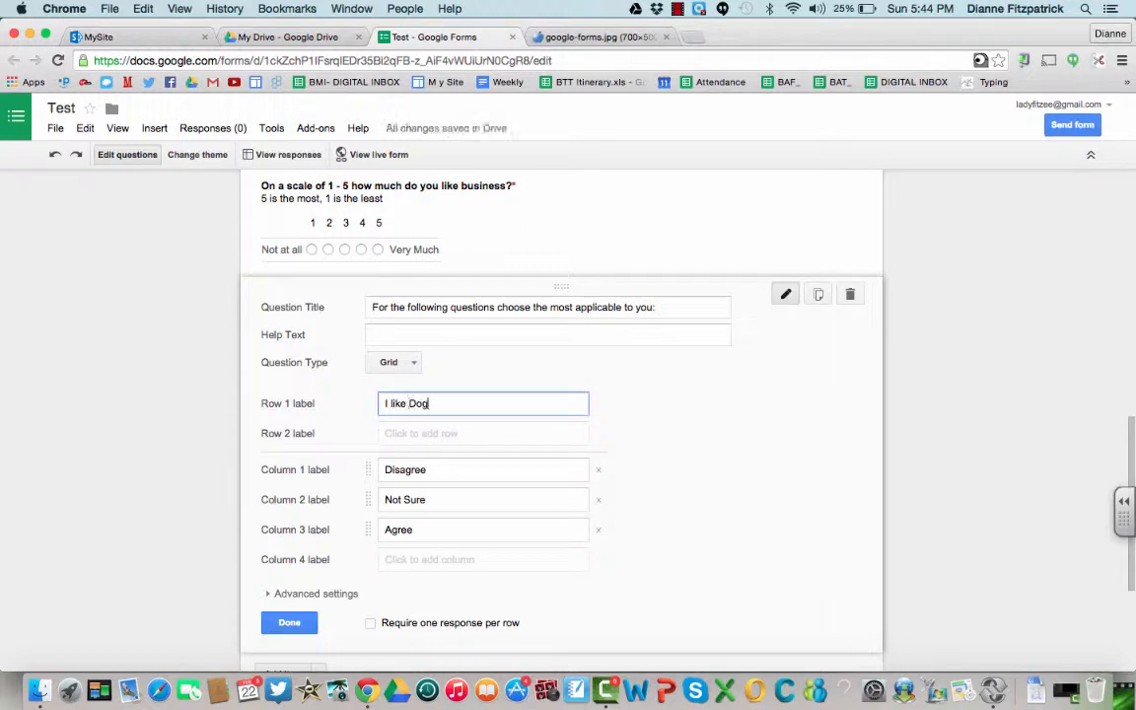
key(Tab)
text(I l)
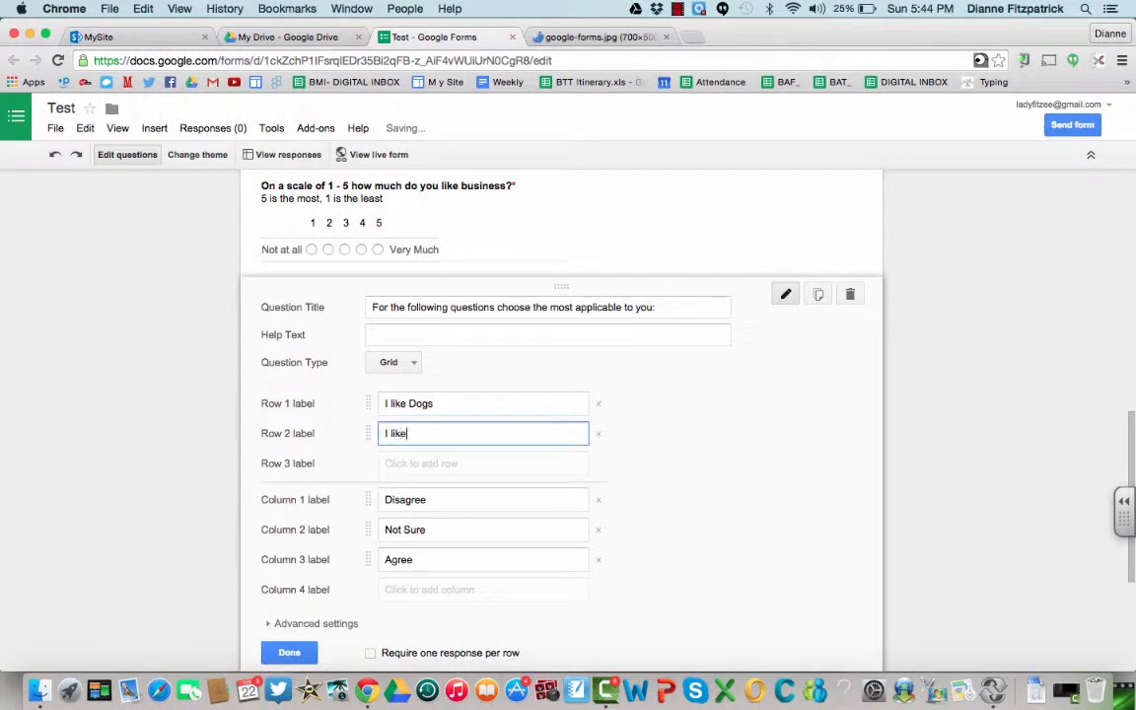
text(ike )
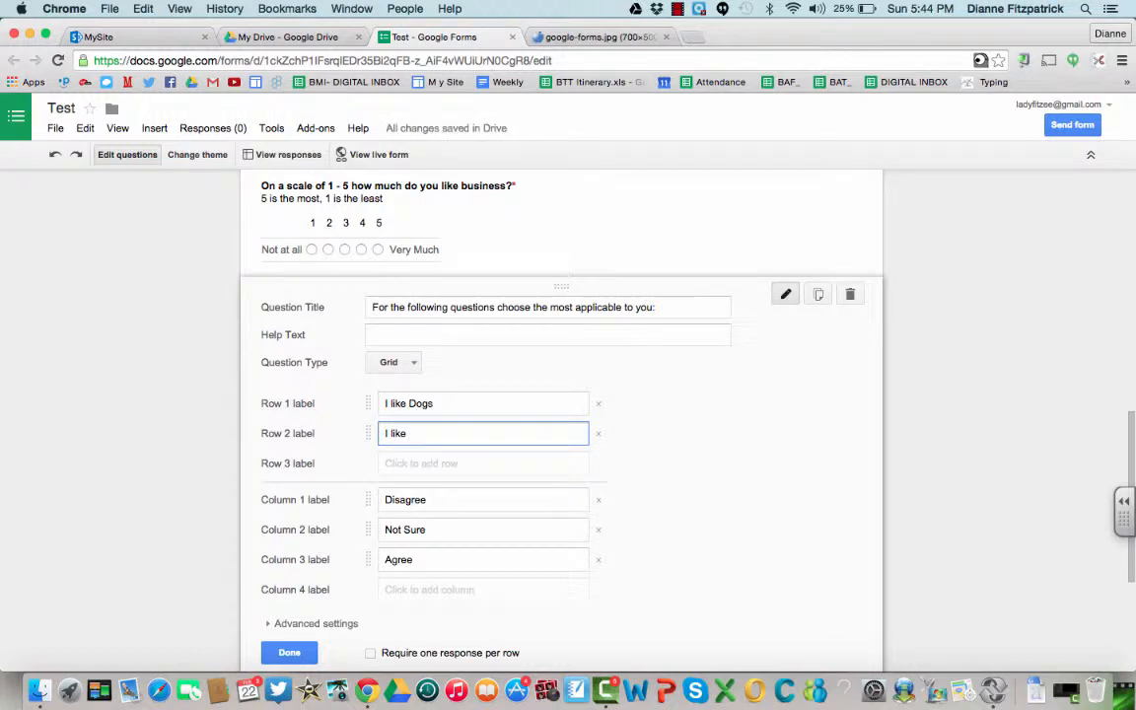
text(Caths)
key(BackSpace)
key(BackSpace)
key(BackSpace)
text(ts)
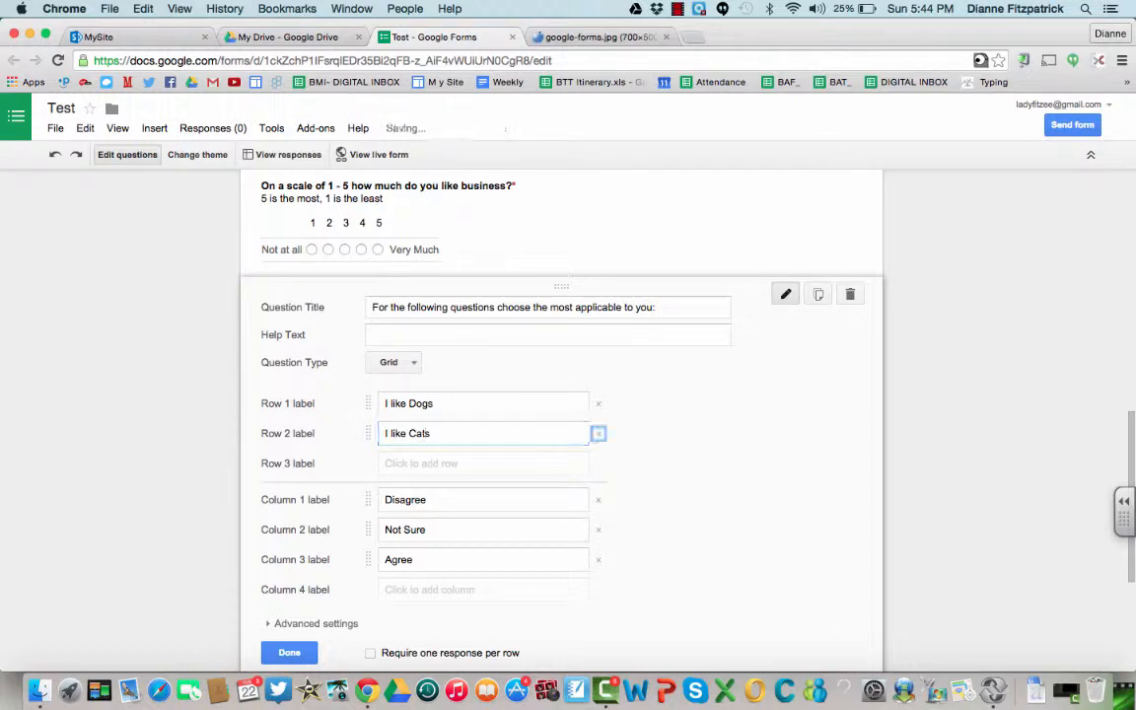
Step: Add the grid rows "I like Fish", "I like School" and "I like Music", and require one response per row
key(Tab)
text(I like Fish)
key(Tab)
text(I like School)
key(Tab)
text(I like)
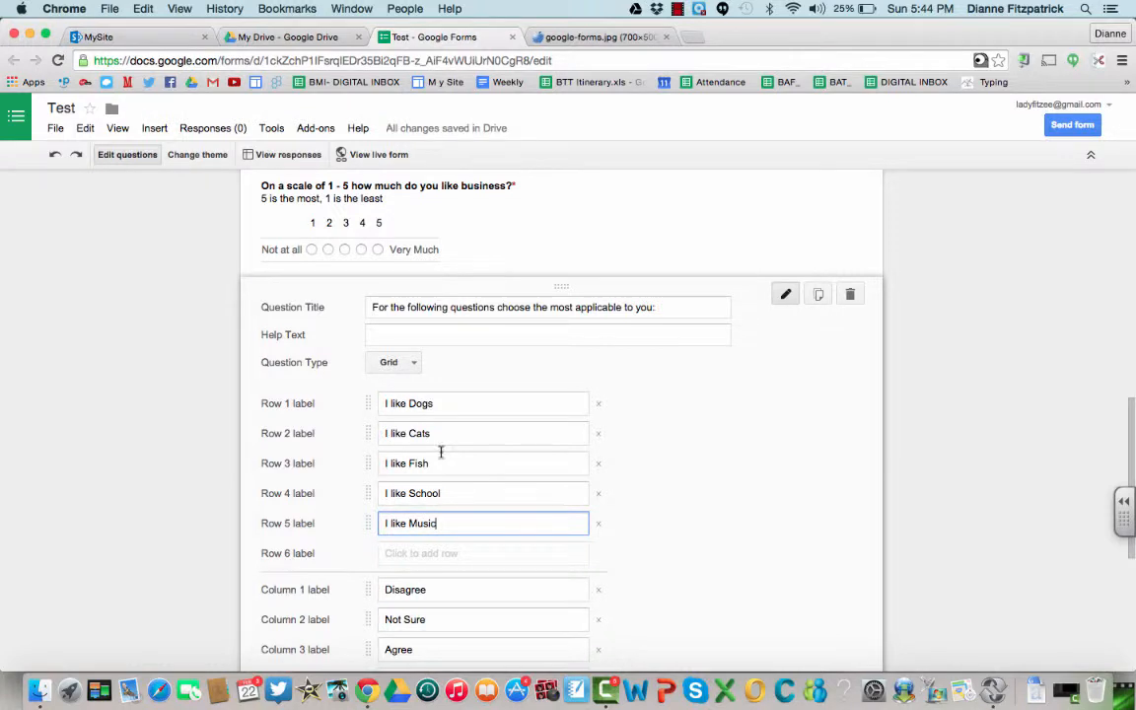
scroll(440, 452, down, 5)
click(371, 464)
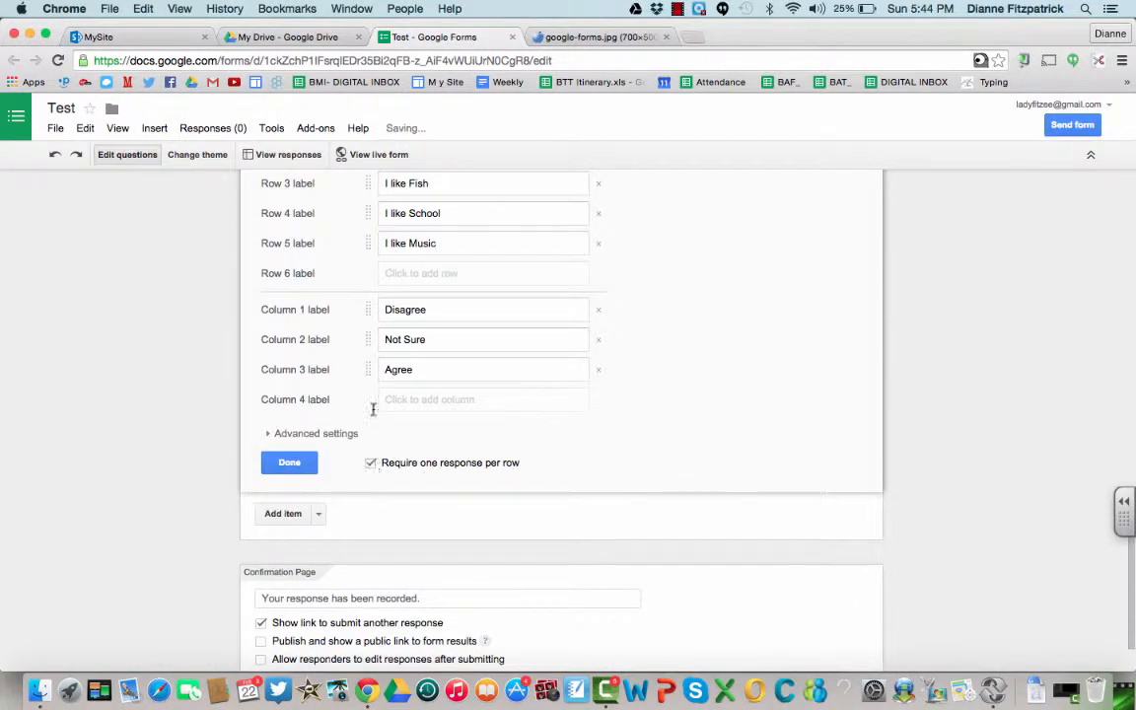
Step: Try answering Agree for dogs and Not Sure for cats in the live form's grid, then leave it without submitting
click(373, 154)
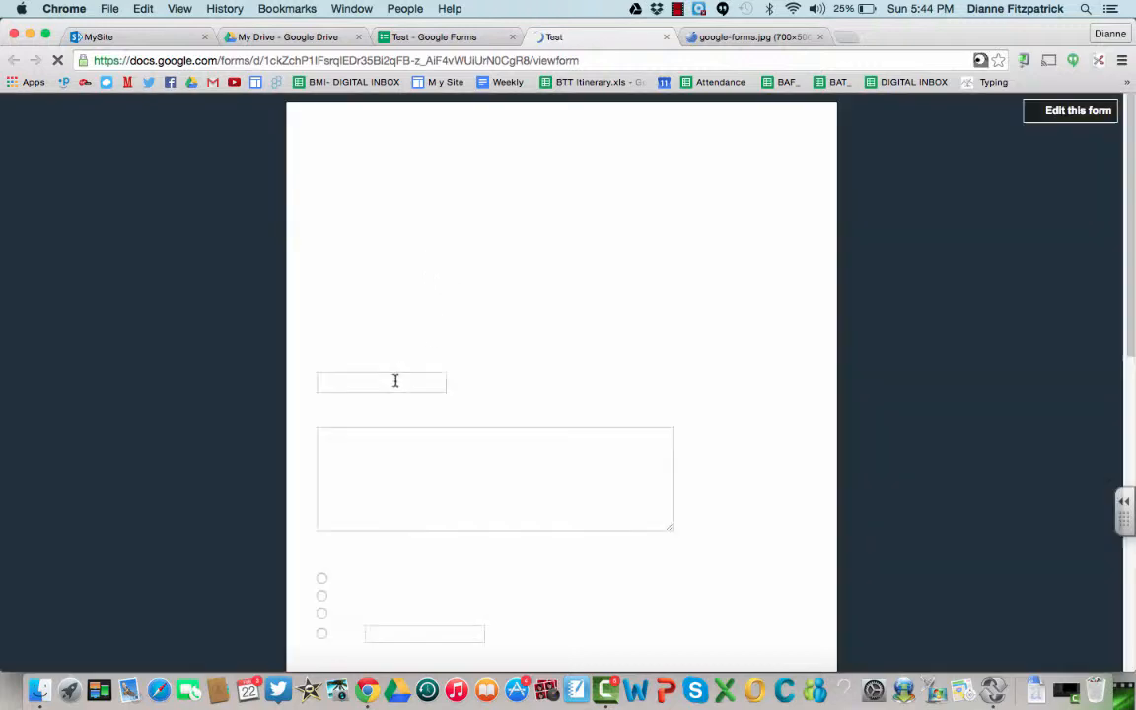
scroll(393, 387, down, 15)
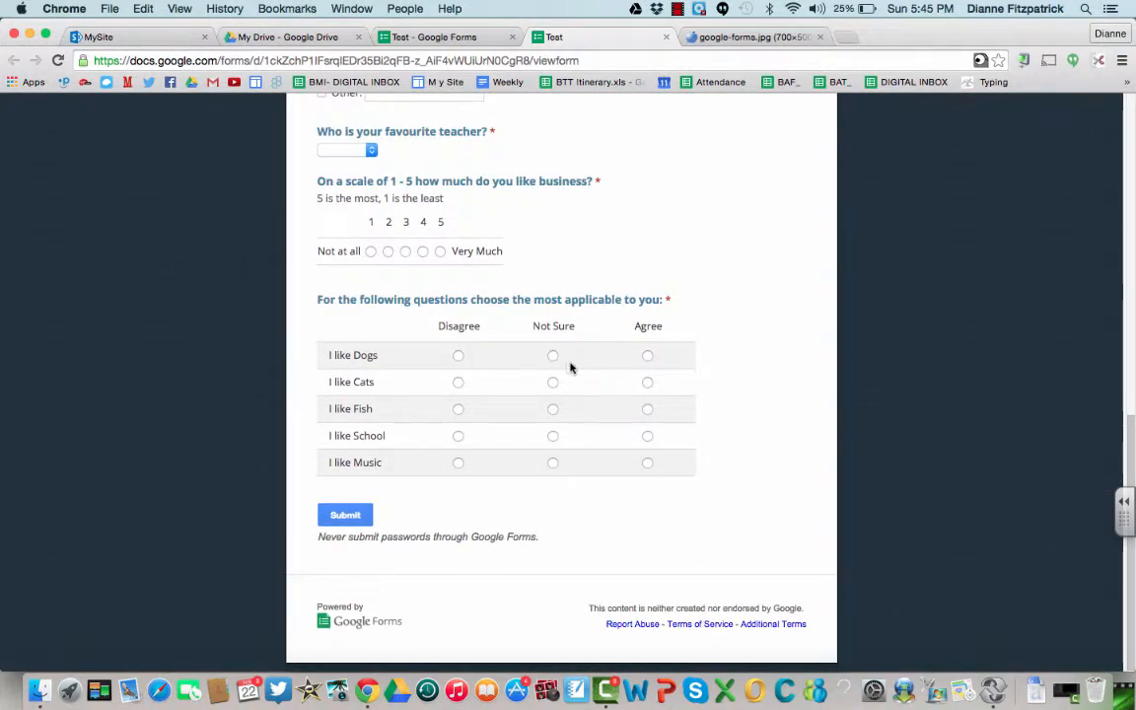
click(647, 356)
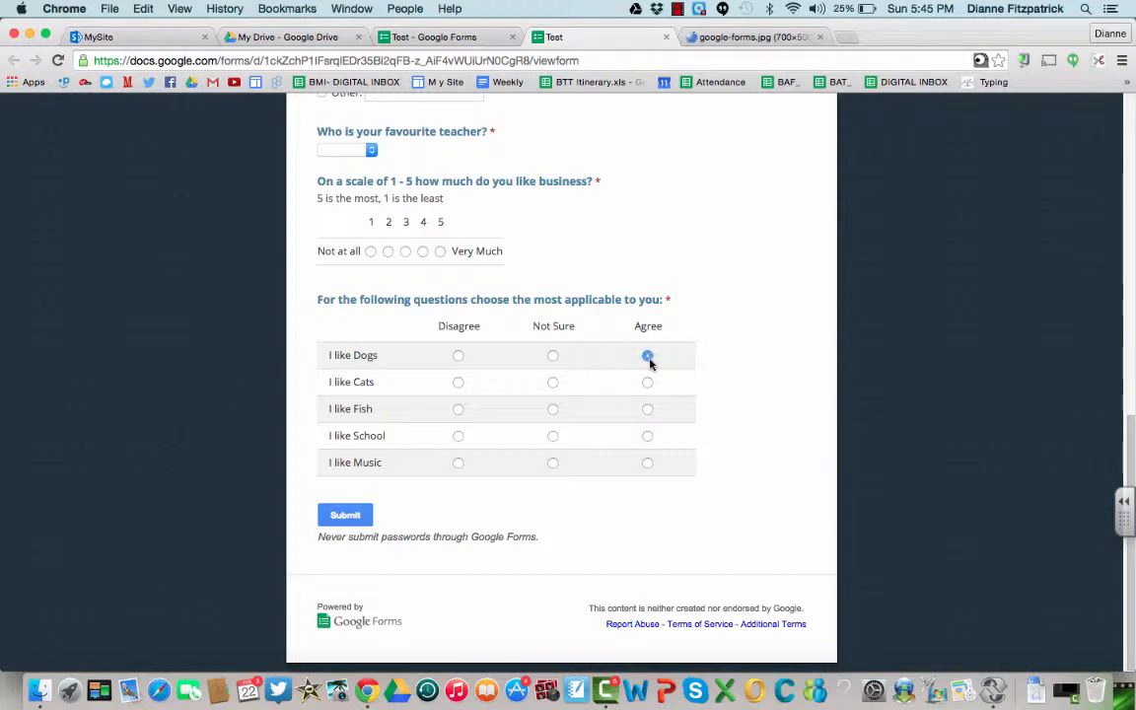
click(553, 383)
scroll(557, 385, up, 4)
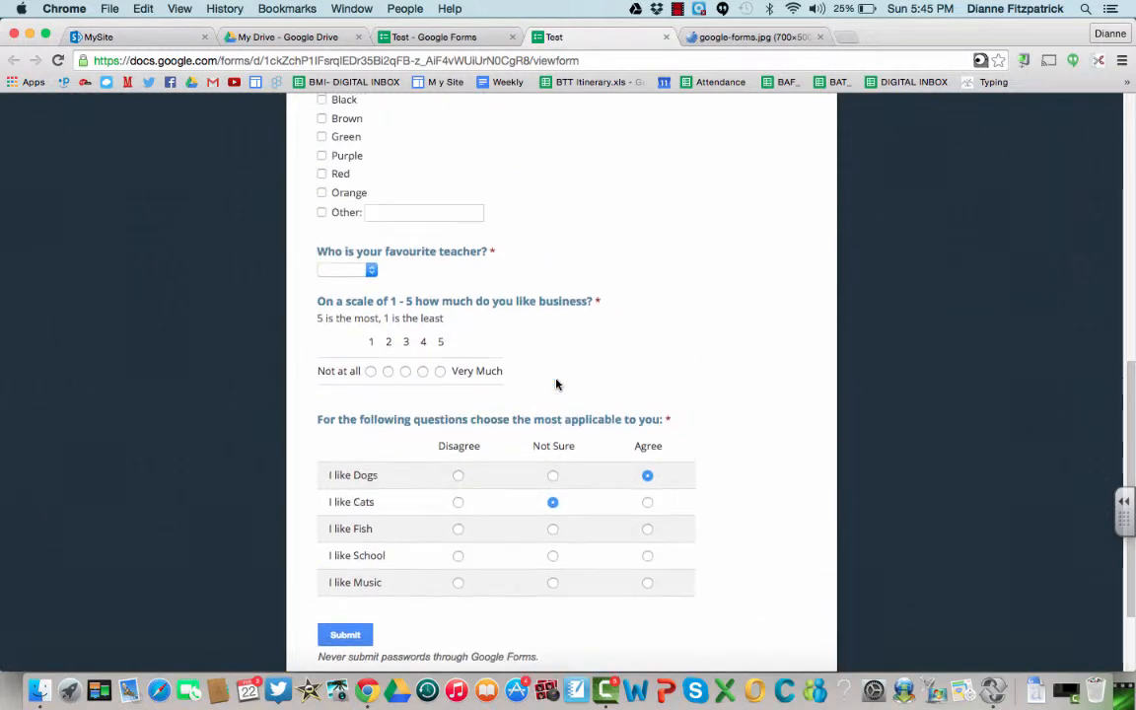
click(666, 37)
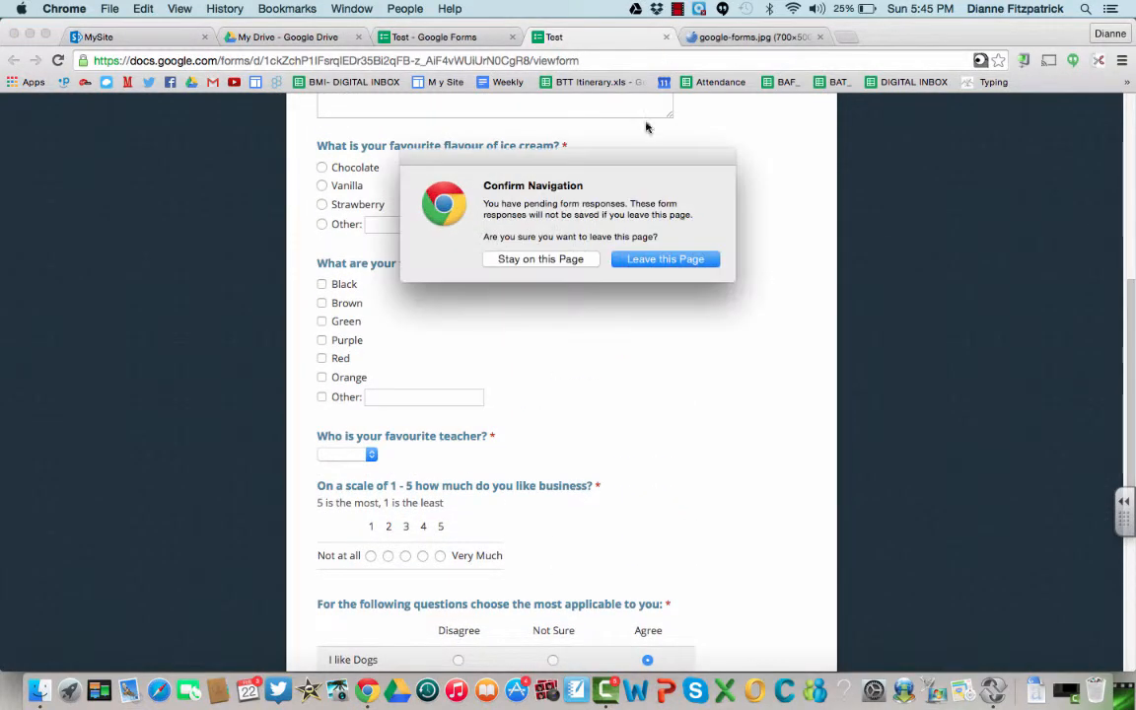
click(619, 262)
scroll(495, 399, up, 5)
scroll(495, 399, down, 5)
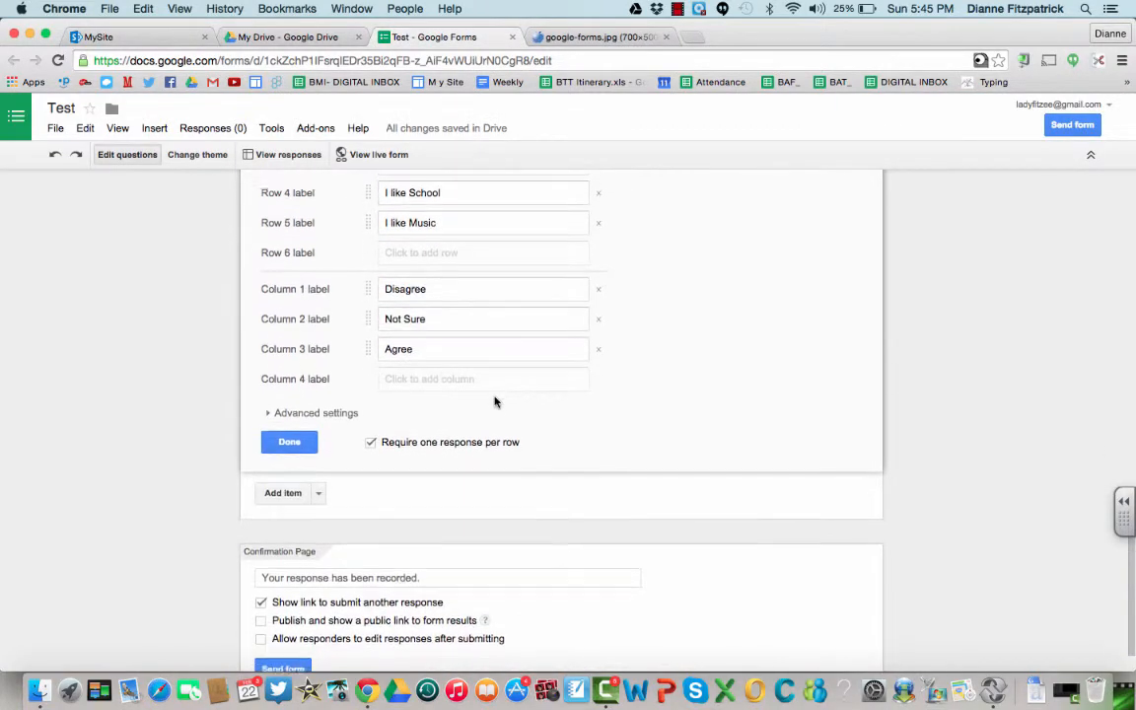
Step: Add a required date question titled "When is your birthday?" after the grid question, with the year included
click(291, 485)
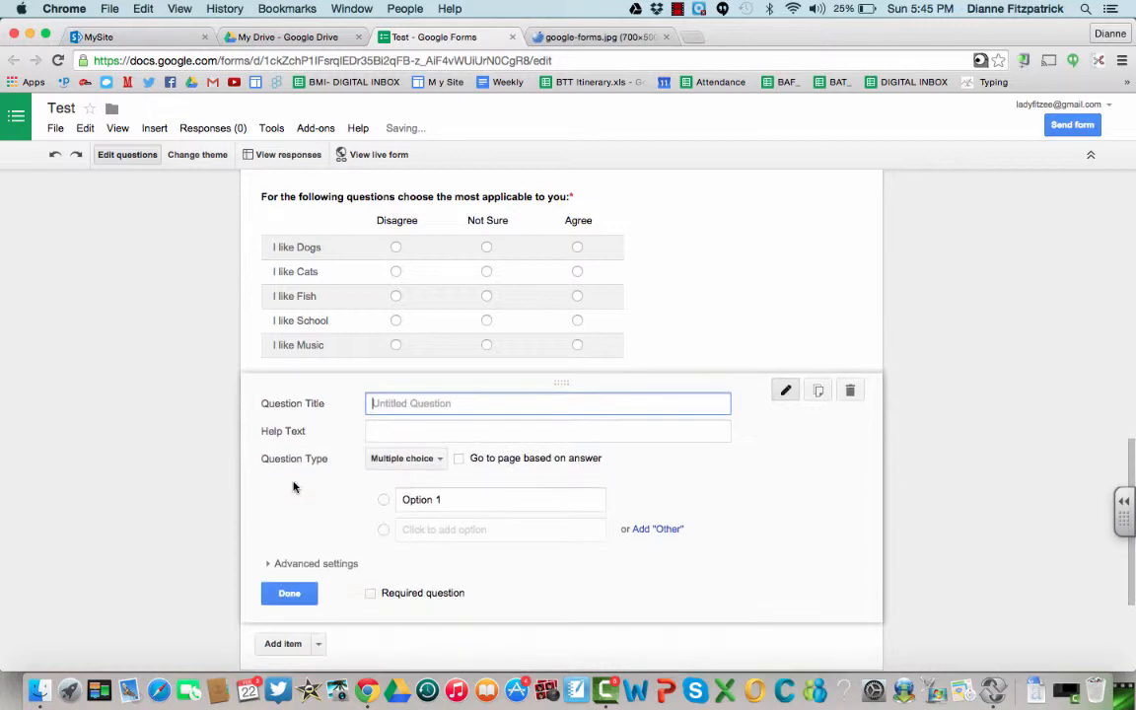
click(392, 459)
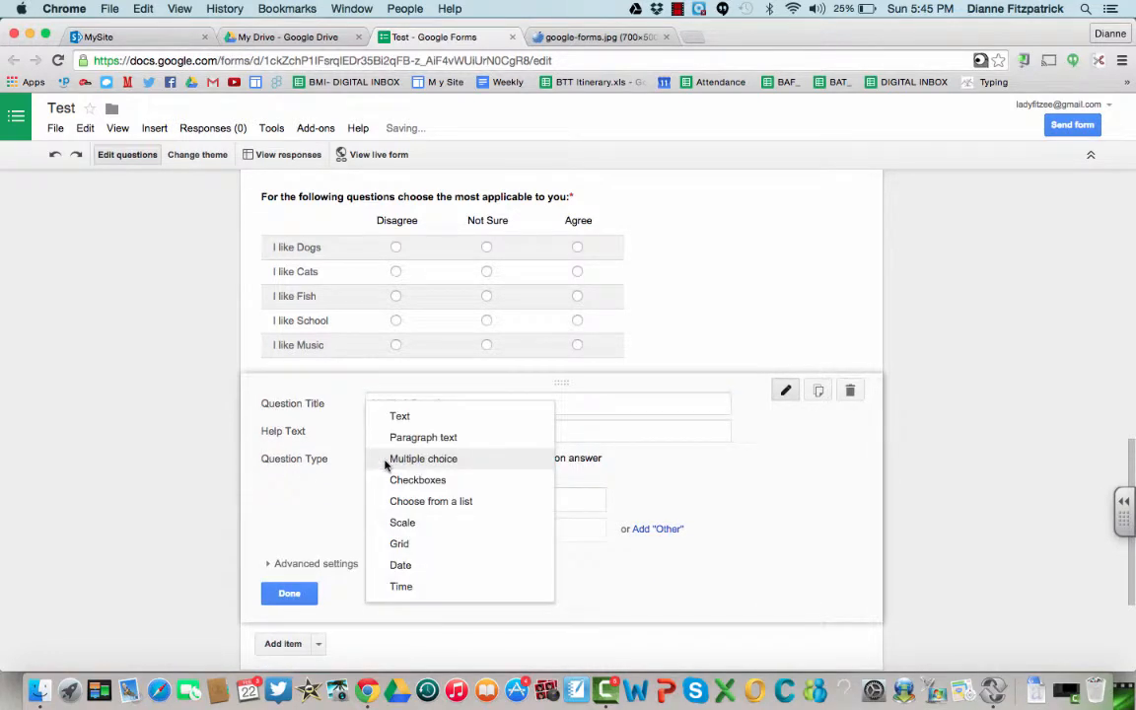
click(401, 565)
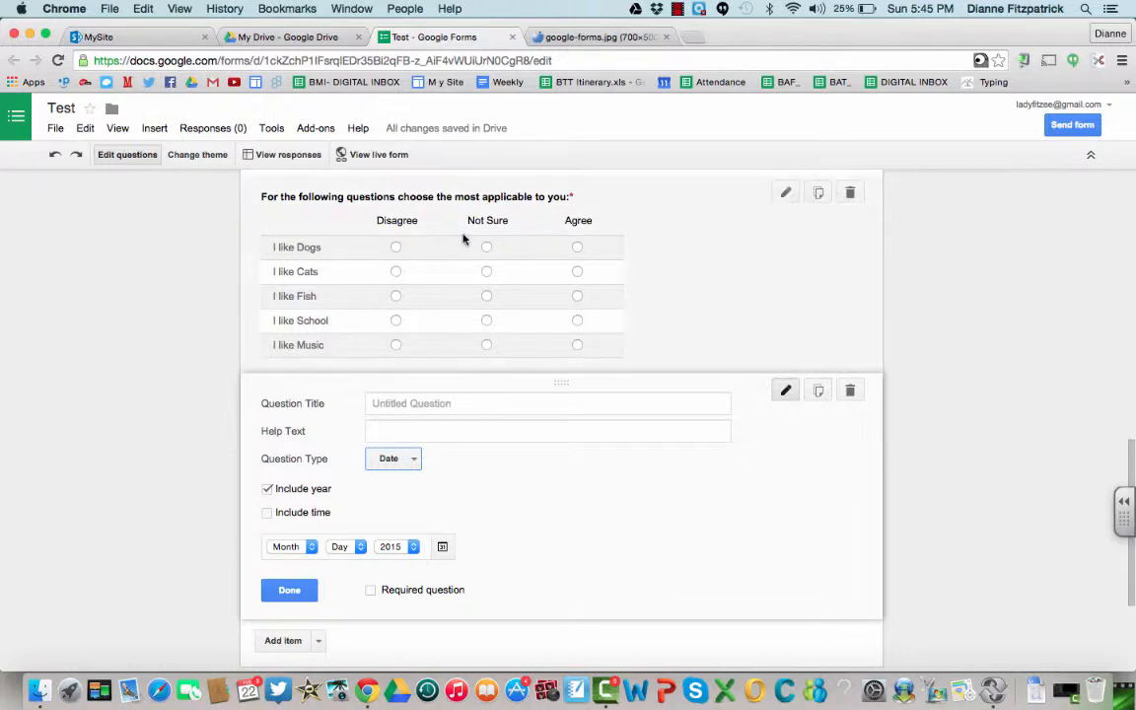
click(449, 404)
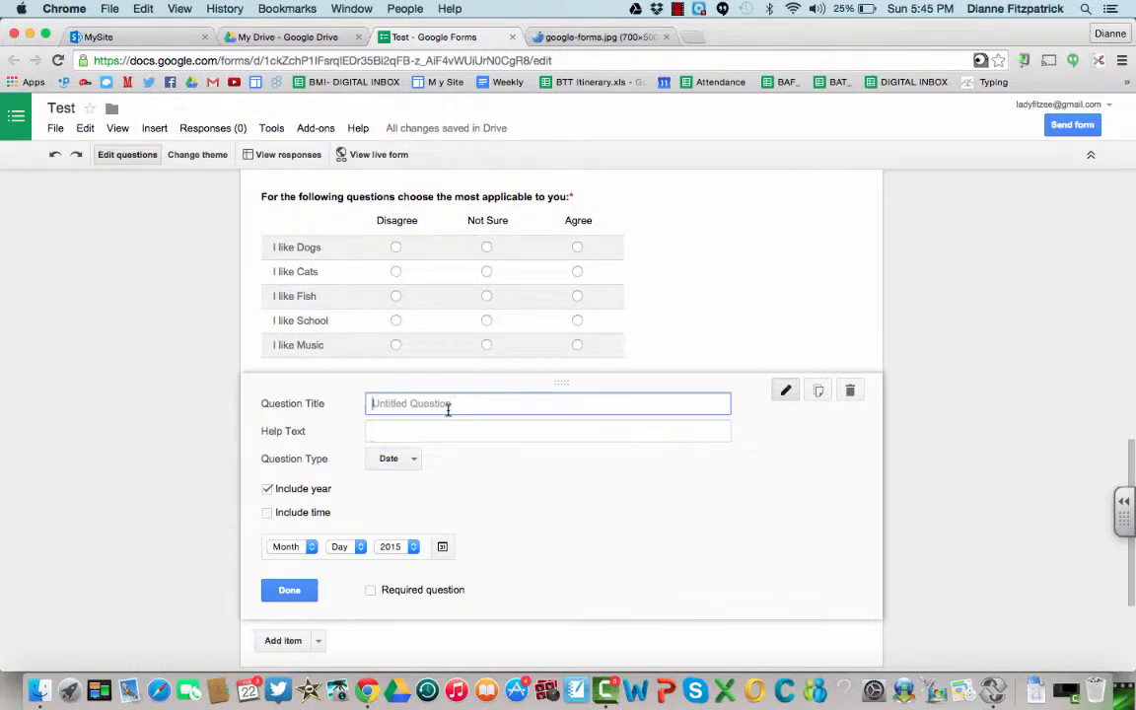
text(When is your birthday?)
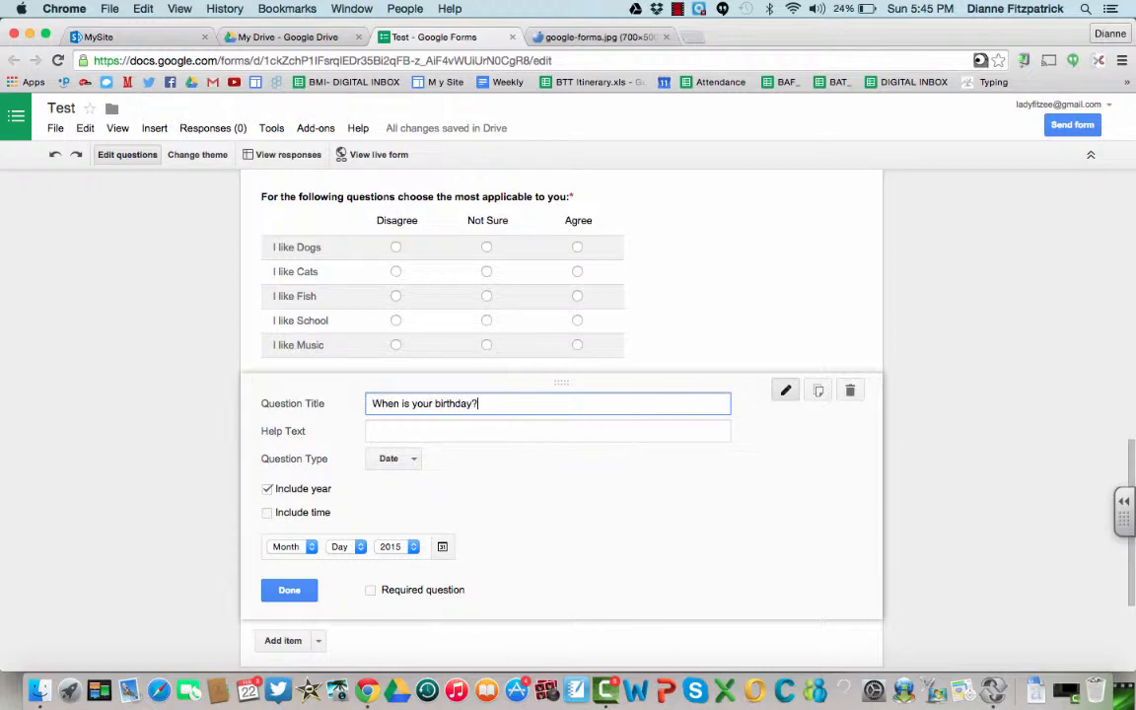
Step: Try the year setting of the birthday question's date field in the live form, then leave it without submitting
click(399, 156)
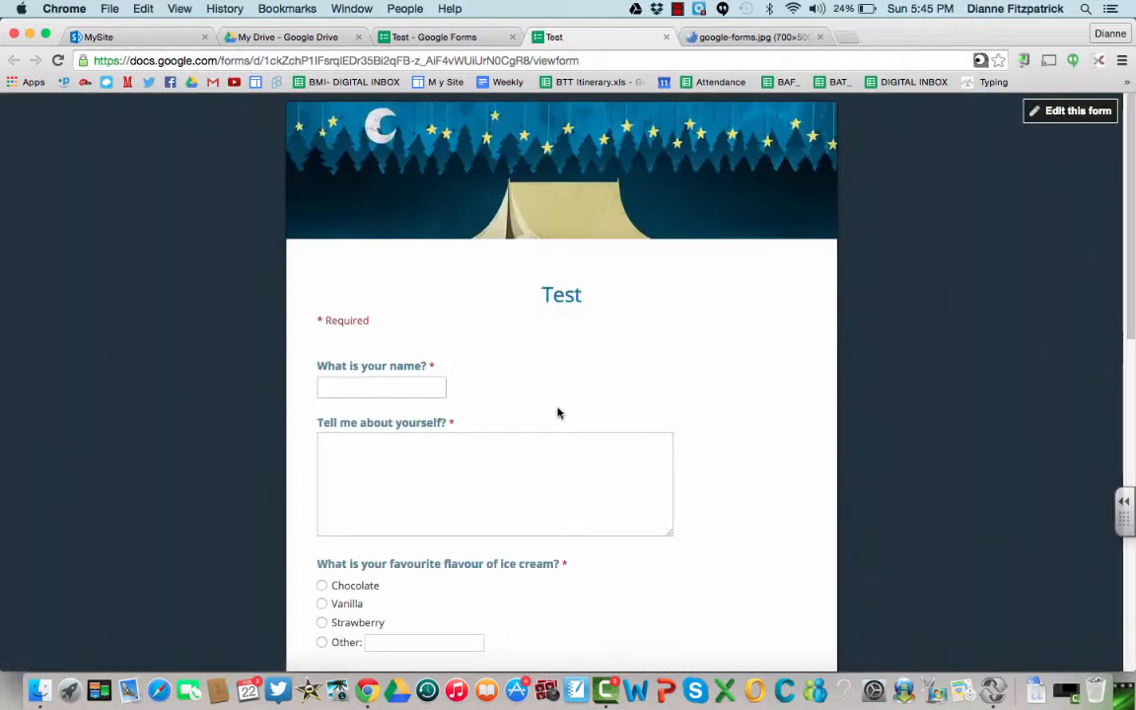
scroll(558, 412, down, 10)
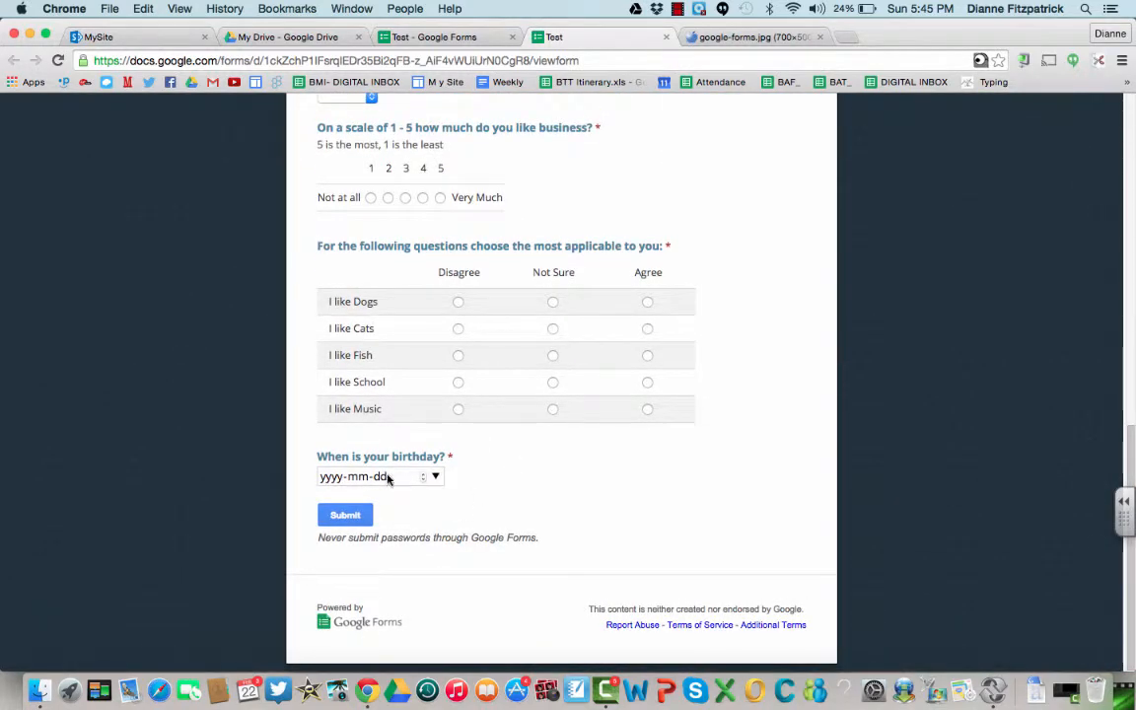
click(424, 478)
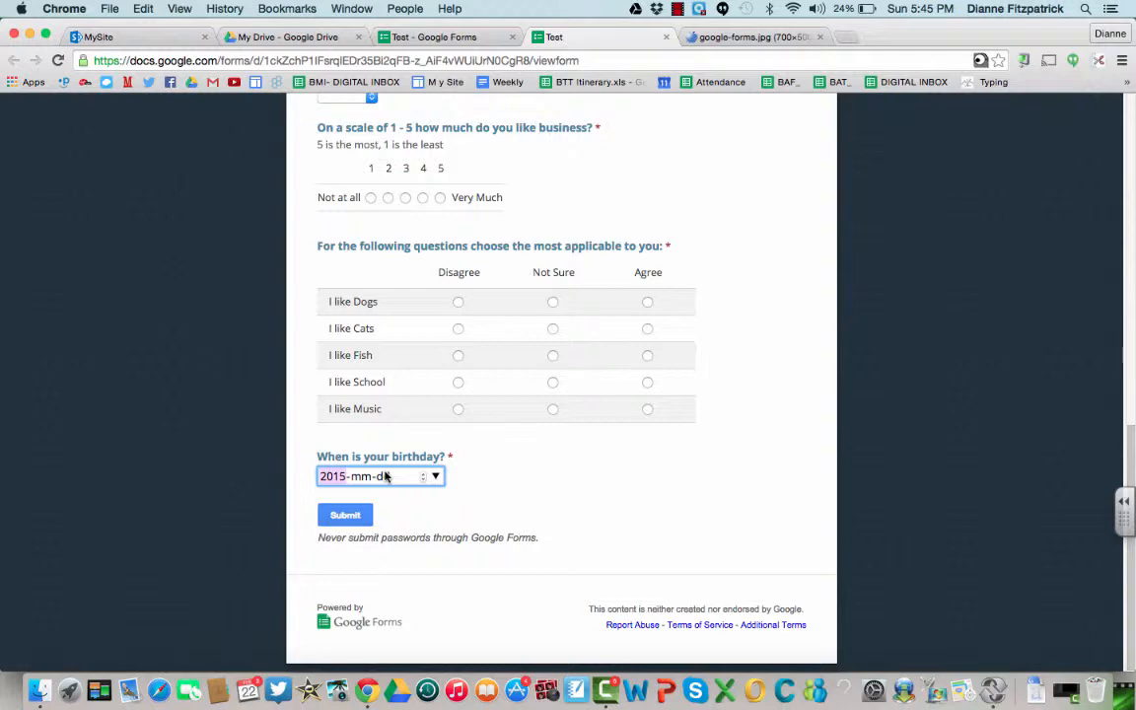
key(super+w)
click(627, 258)
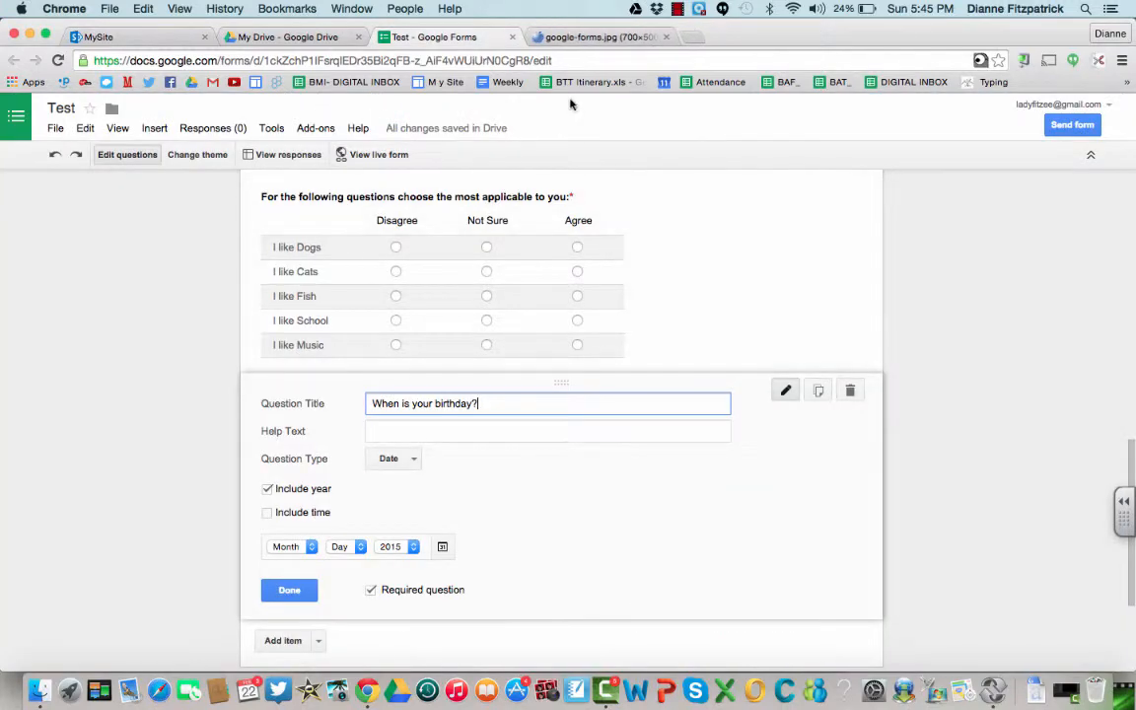
Step: Add a required time question titled "What time would you like school to start each day?" after the birthday question
scroll(446, 505, down, 4)
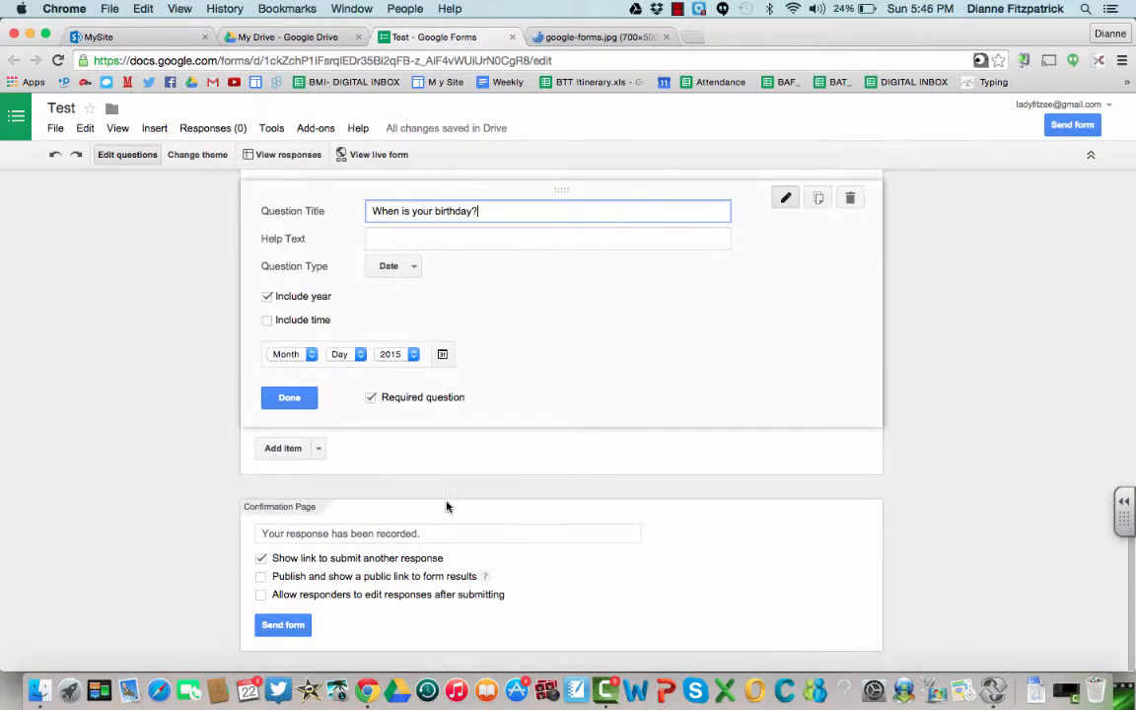
click(296, 452)
click(400, 459)
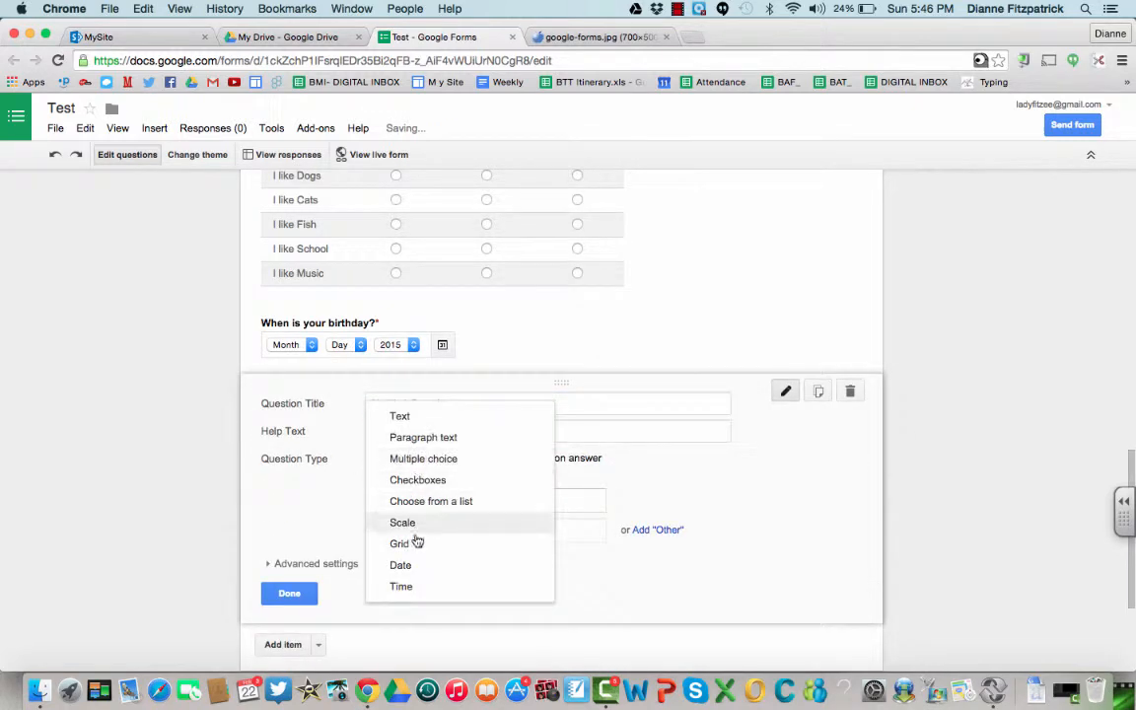
click(404, 587)
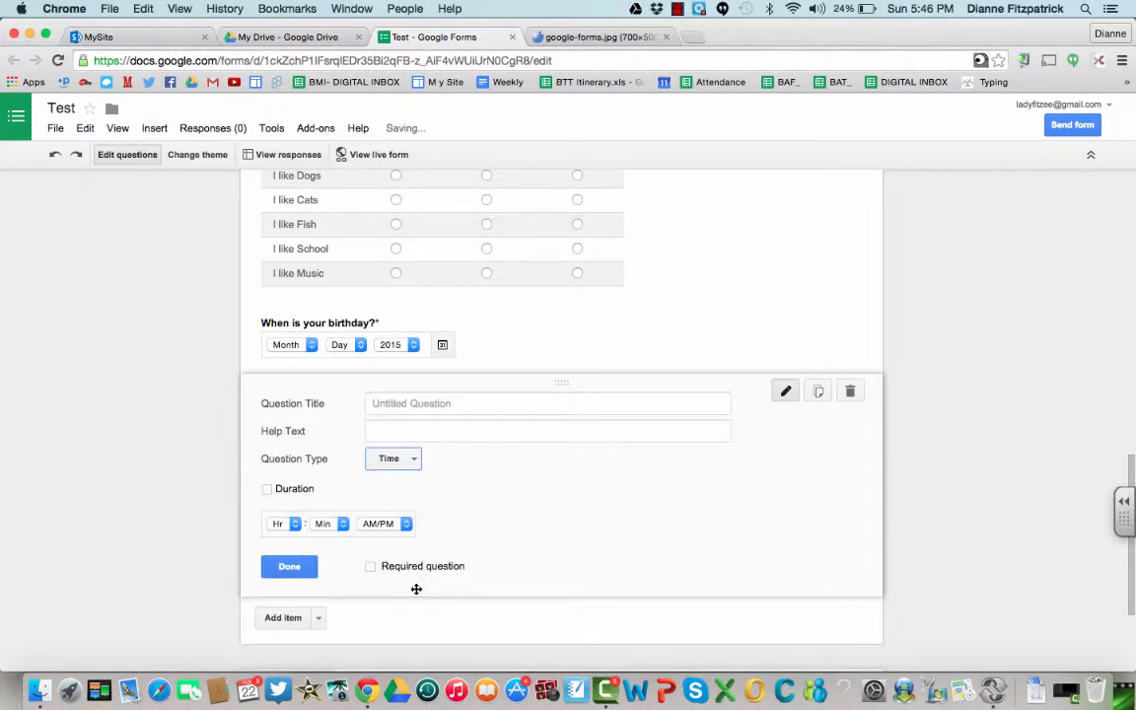
click(433, 402)
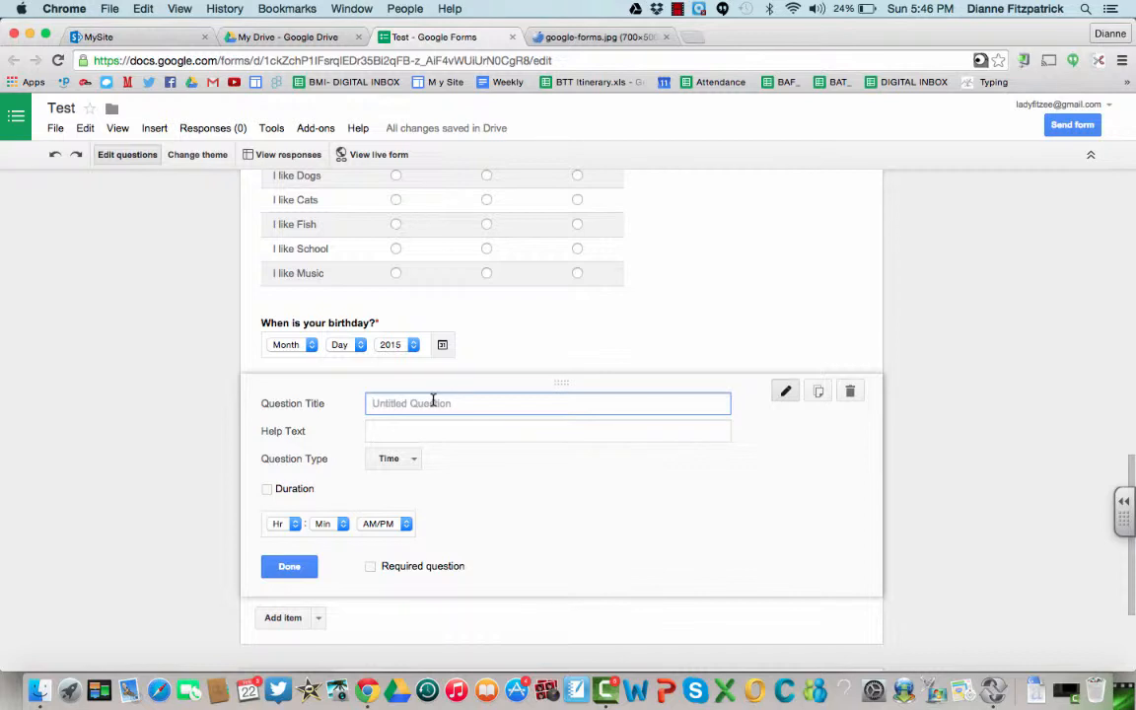
text(What time would you like school to star)
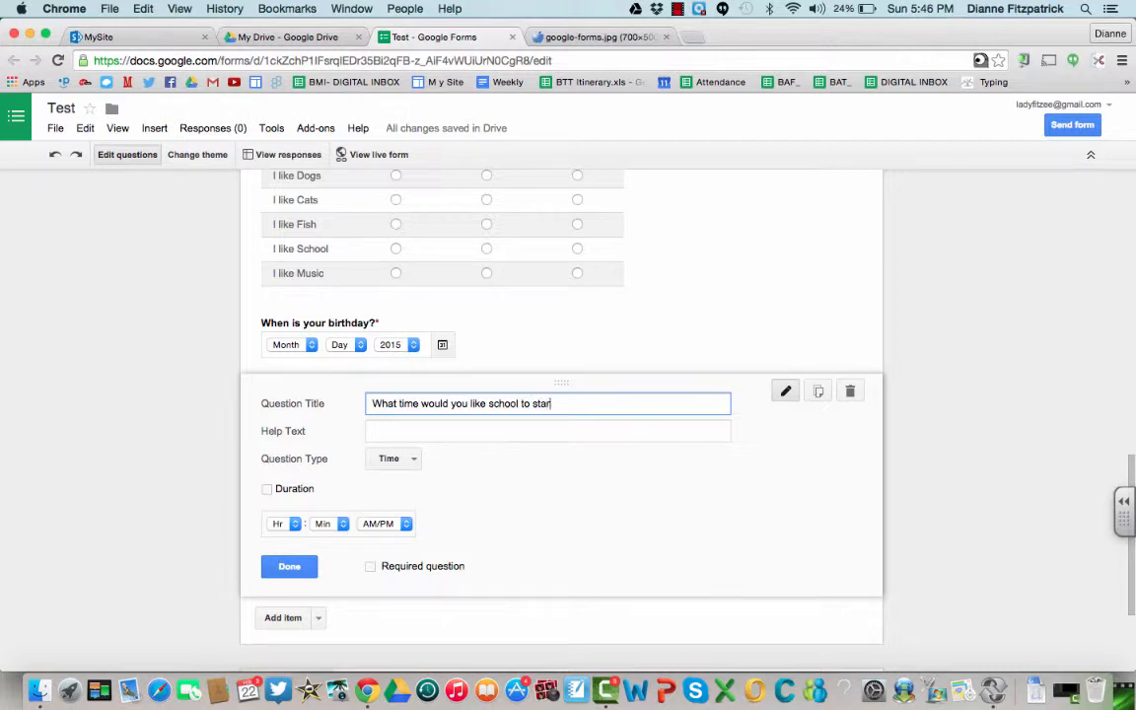
text(t each day?)
click(370, 566)
Step: Try answering 06:00 PM for the school start time in the live form, then leave it without submitting
click(379, 155)
scroll(381, 426, down, 15)
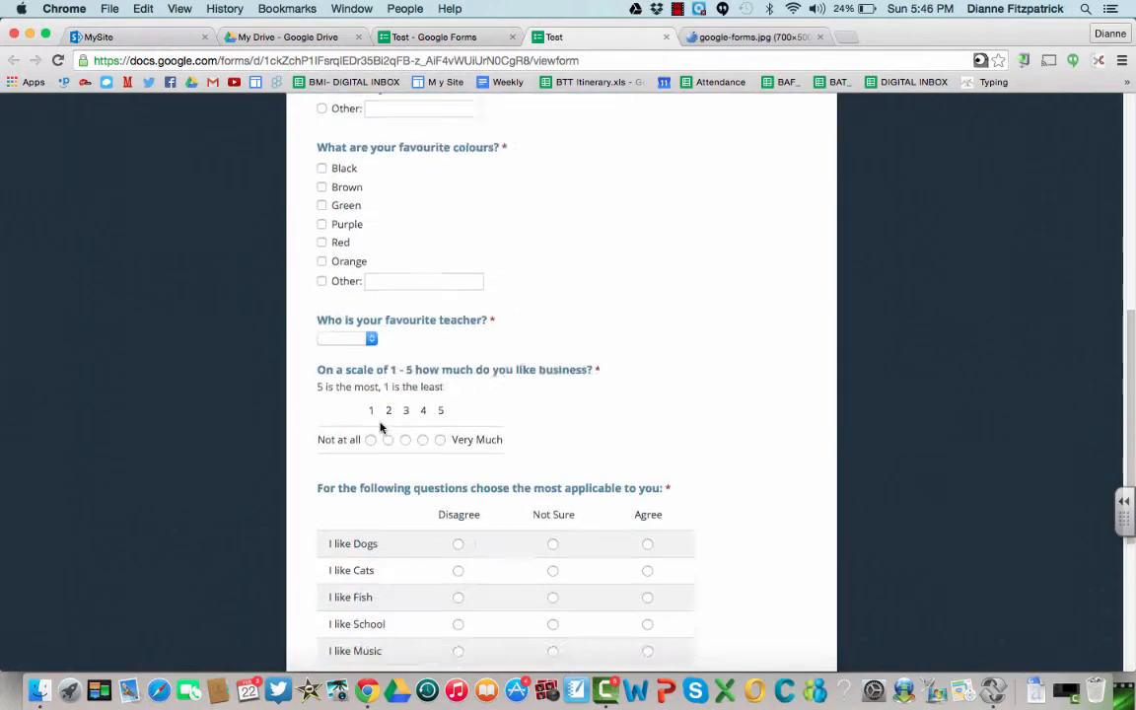
click(331, 582)
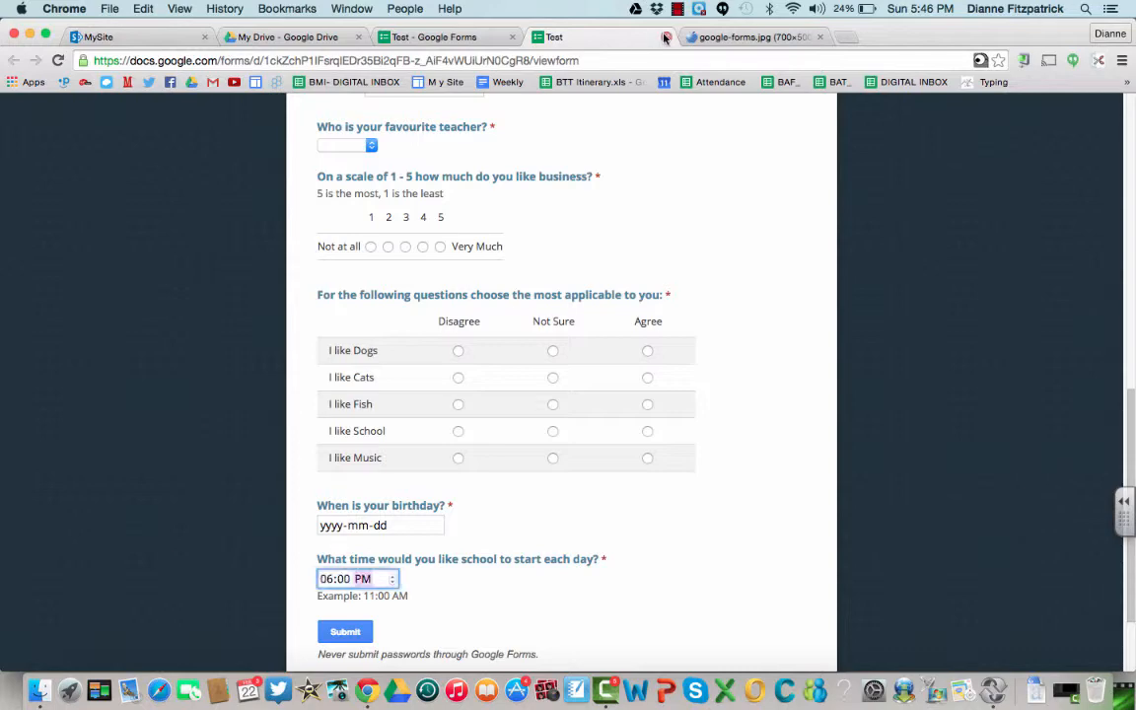
click(667, 37)
click(655, 259)
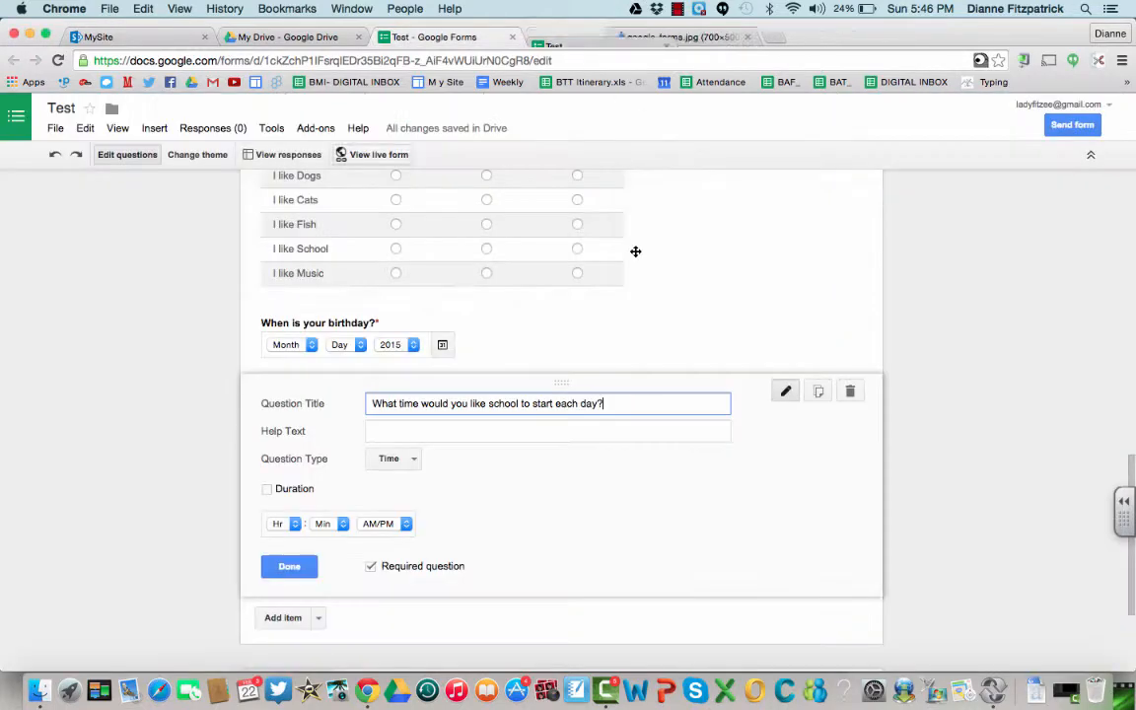
Step: Review the form's questions from the school start time back up to the name question
scroll(434, 434, down, 2)
scroll(453, 465, up, 3)
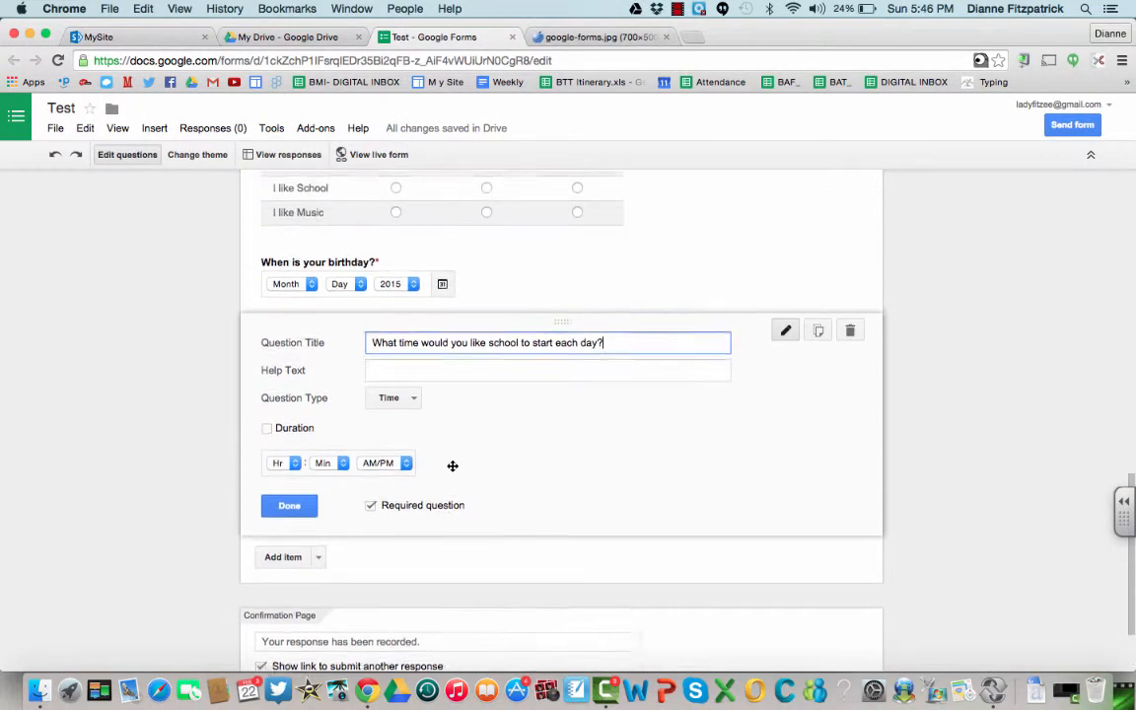
scroll(453, 466, up, 10)
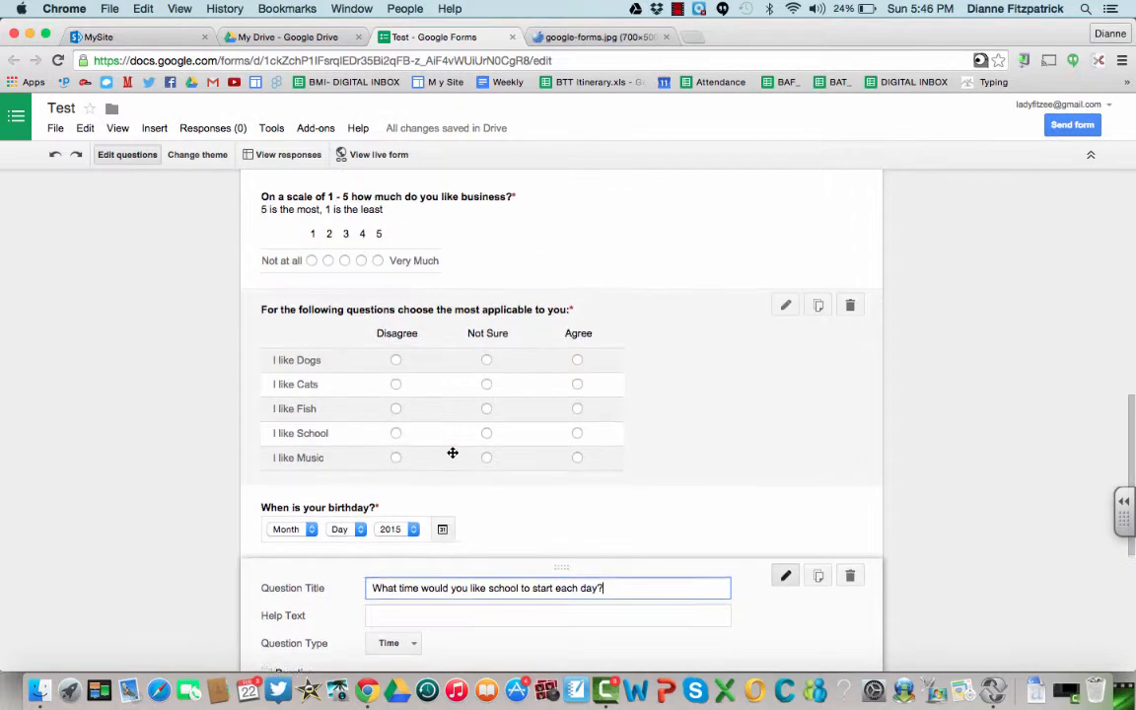
scroll(453, 444, up, 10)
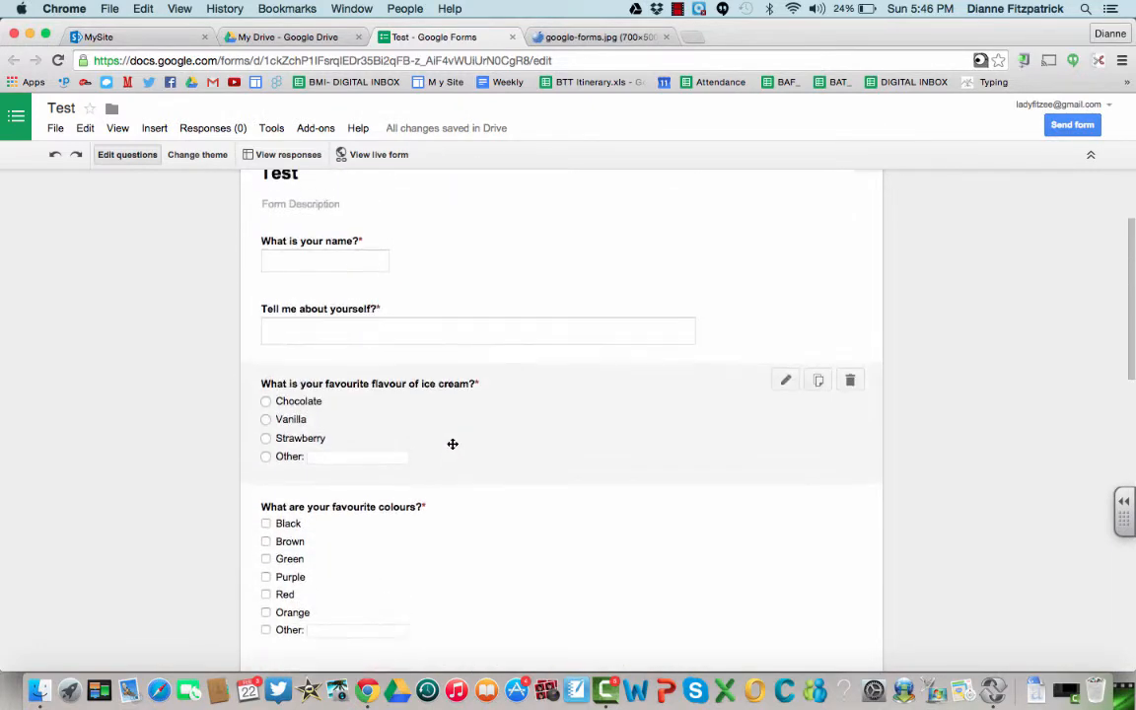